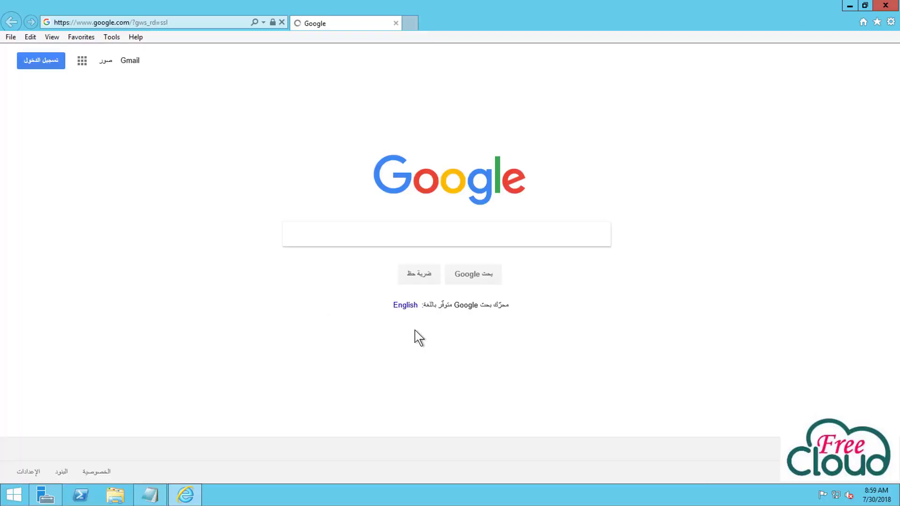
Load the copied Microsoft download link in the browser and locate the Local Administrator Password Solution (LAPS) title
right_click(146, 22)
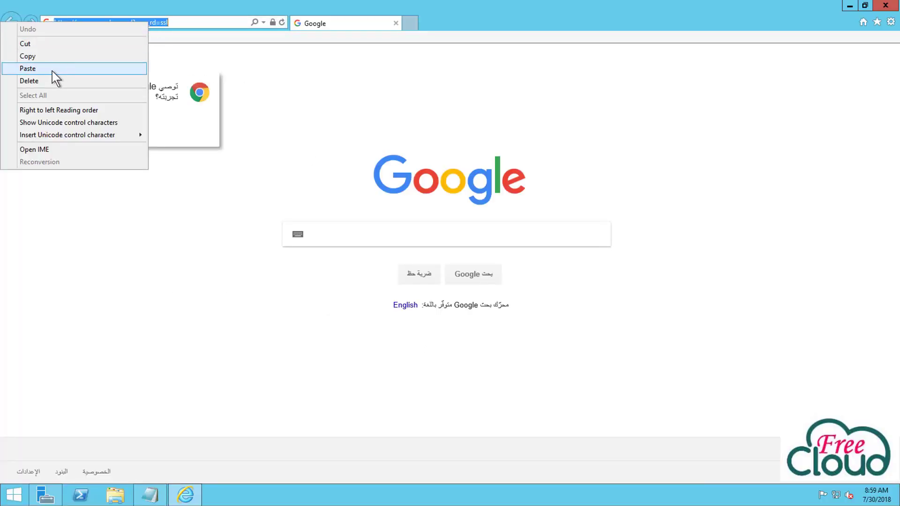
left_click(33, 69)
left_click(281, 22)
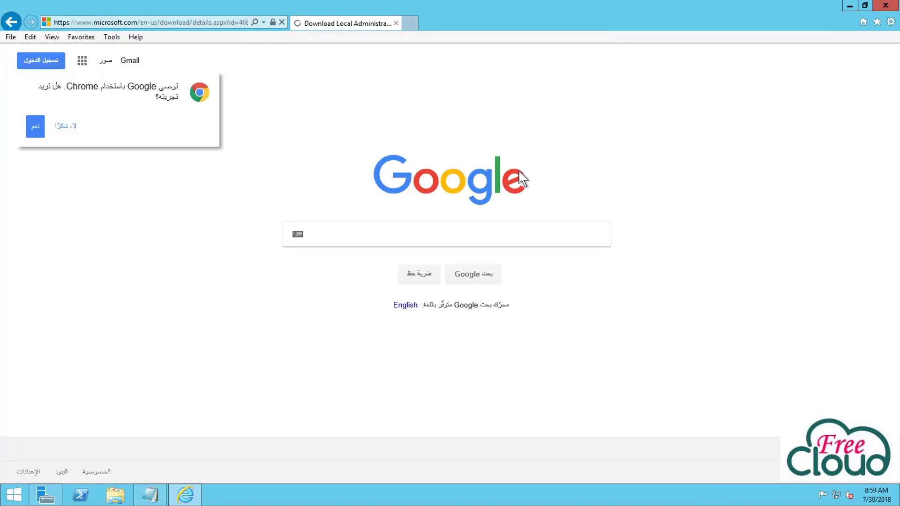
scroll(497, 396, "down", 4)
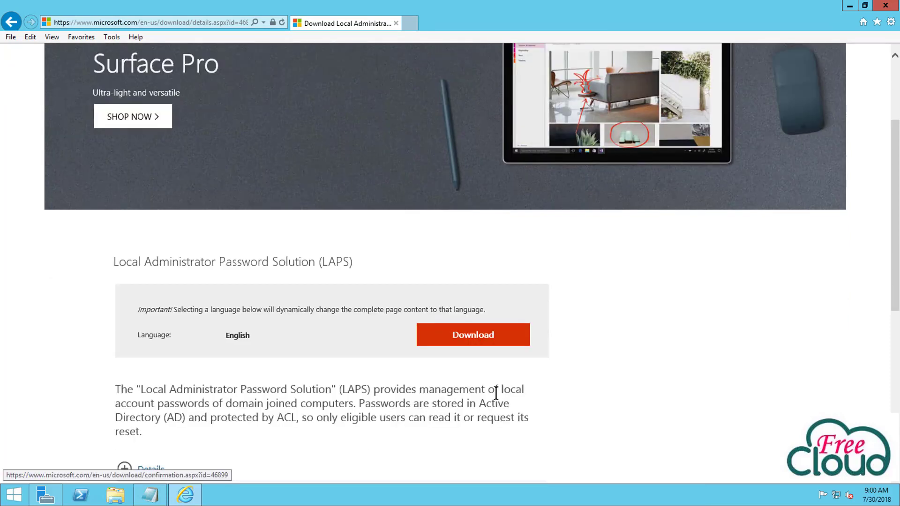
left_click_drag(113, 197, 348, 200)
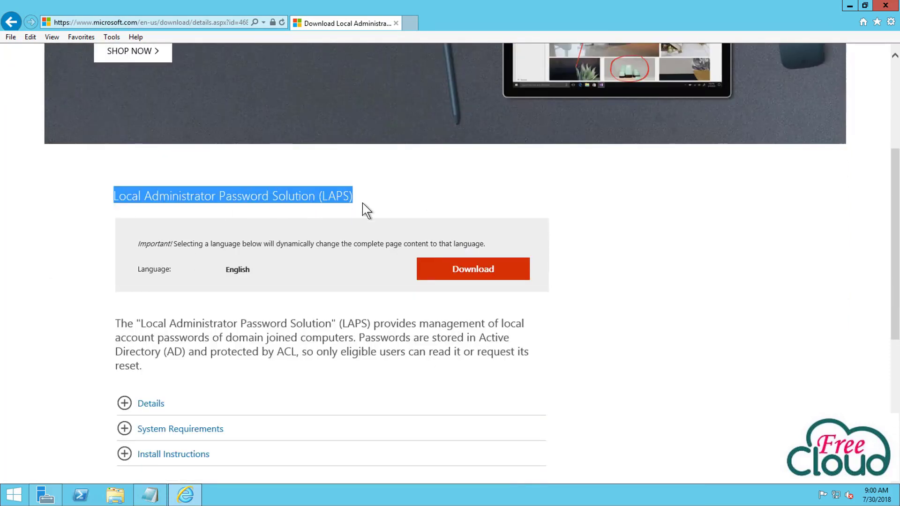
left_click(375, 210)
Request the LAPS download with LAPS.x64.msi and LAPS_OperationsGuide.docx selected, and proceed to the file save prompt
left_click(461, 271)
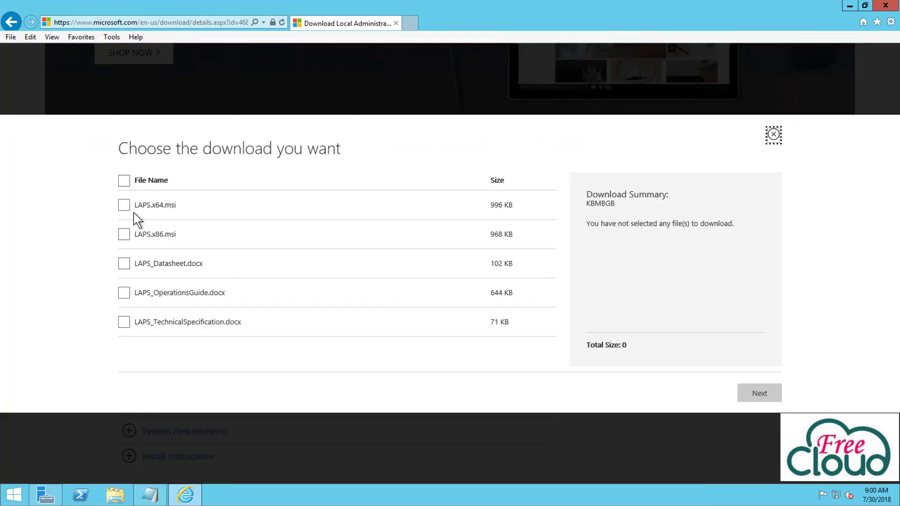
double_click(157, 206)
double_click(160, 235)
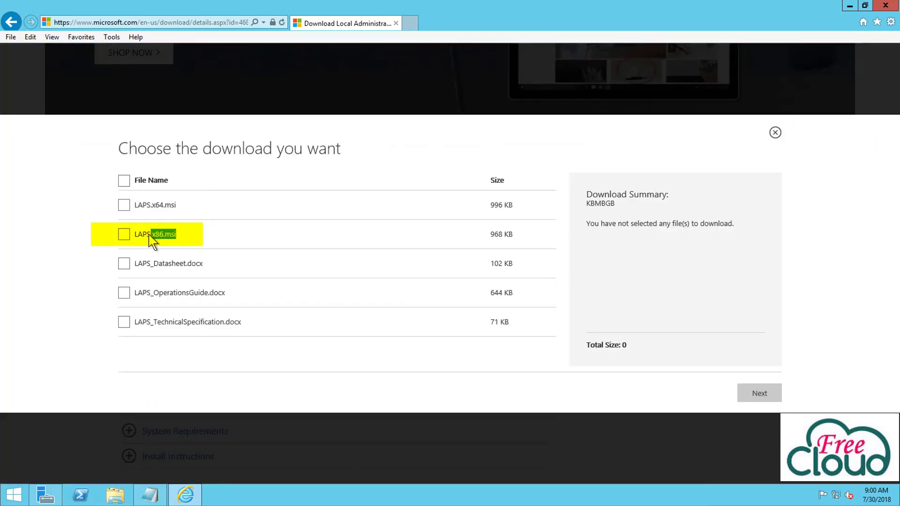
left_click(124, 206)
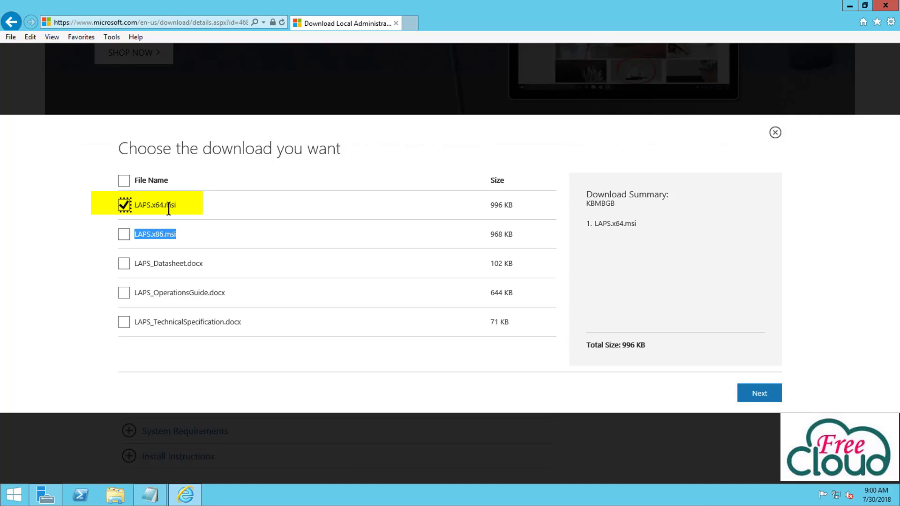
double_click(178, 293)
left_click(125, 294)
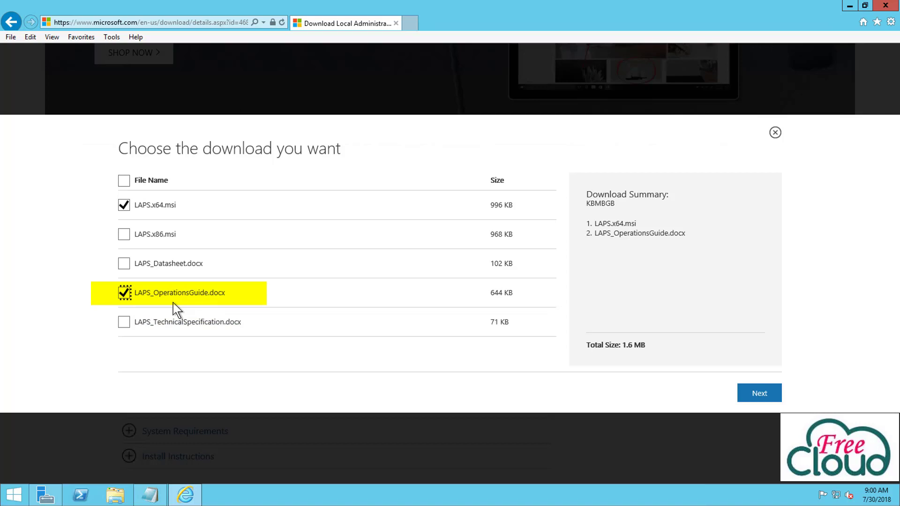
left_click(755, 396)
left_click(581, 473)
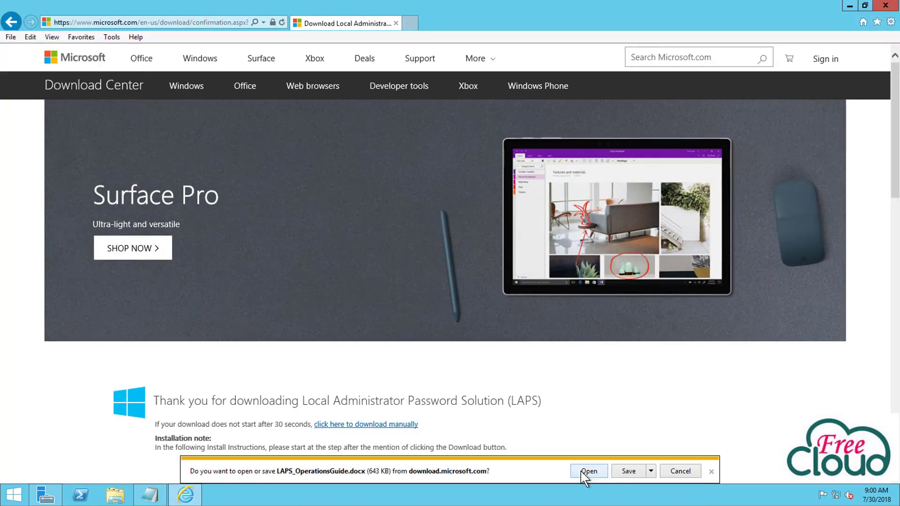
Save LAPS_OperationsGuide into a new desktop folder named Laps
left_click(652, 471)
left_click(676, 457)
left_click(329, 130)
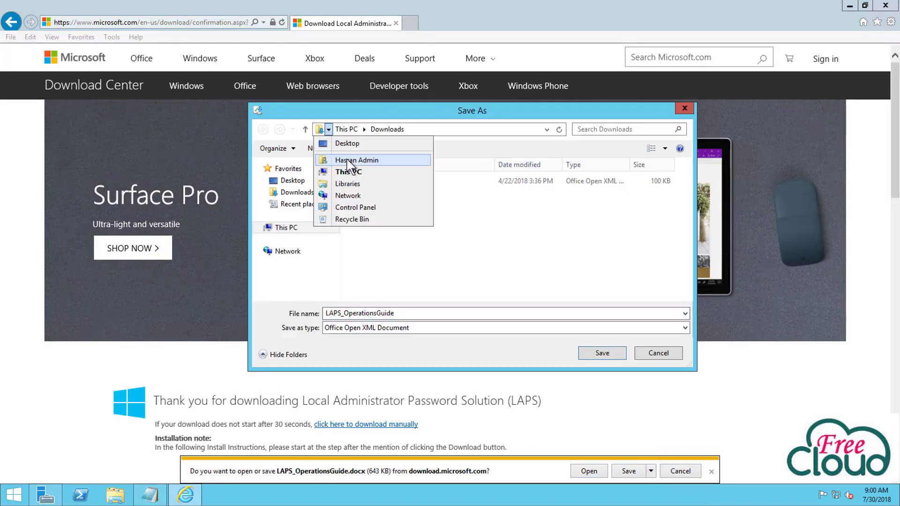
left_click(345, 142)
left_click(324, 148)
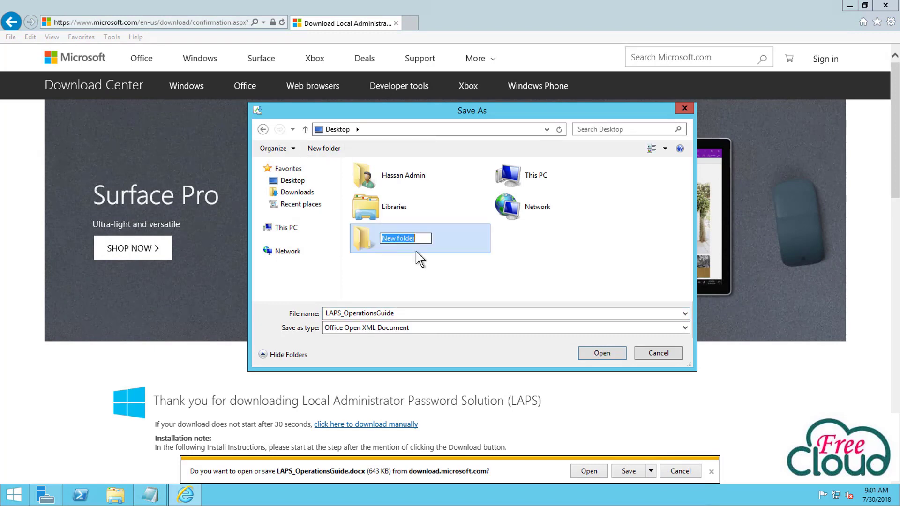
type("Laps")
double_click(370, 242)
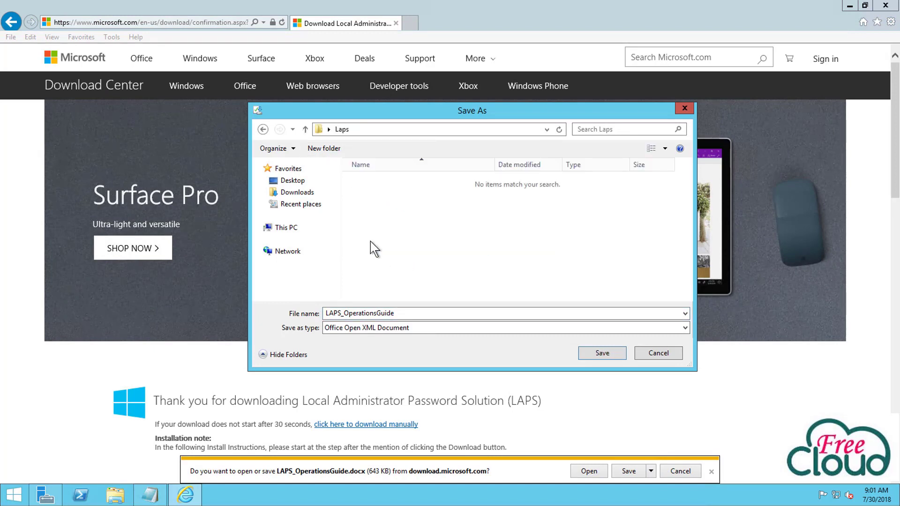
left_click(600, 354)
Save the LAPS.x64 installer package into the Laps folder
left_click(652, 471)
left_click(676, 458)
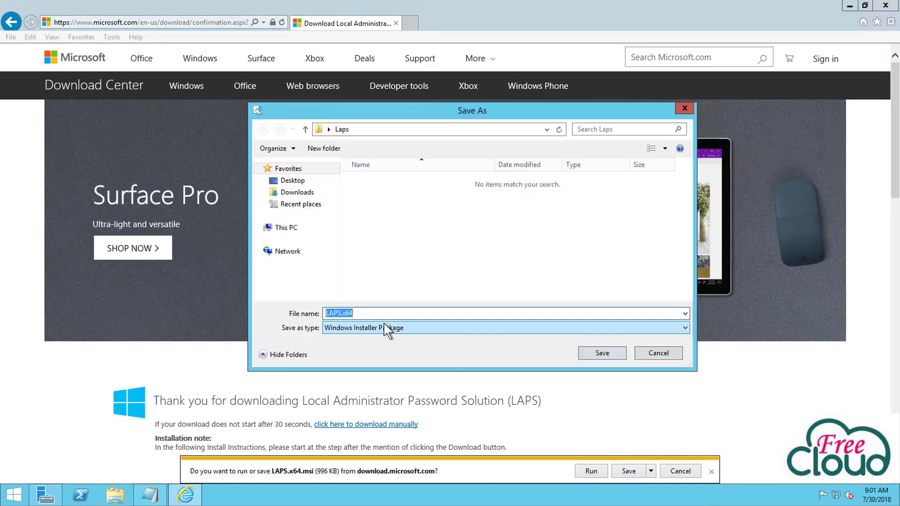
left_click(602, 353)
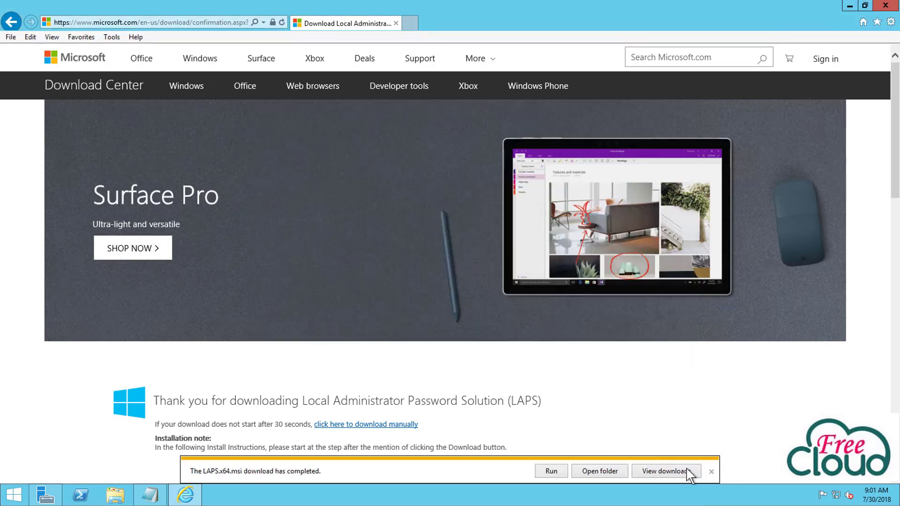
Close the browser and the LAPS Link note, and open the Laps folder on the desktop
left_click(886, 5)
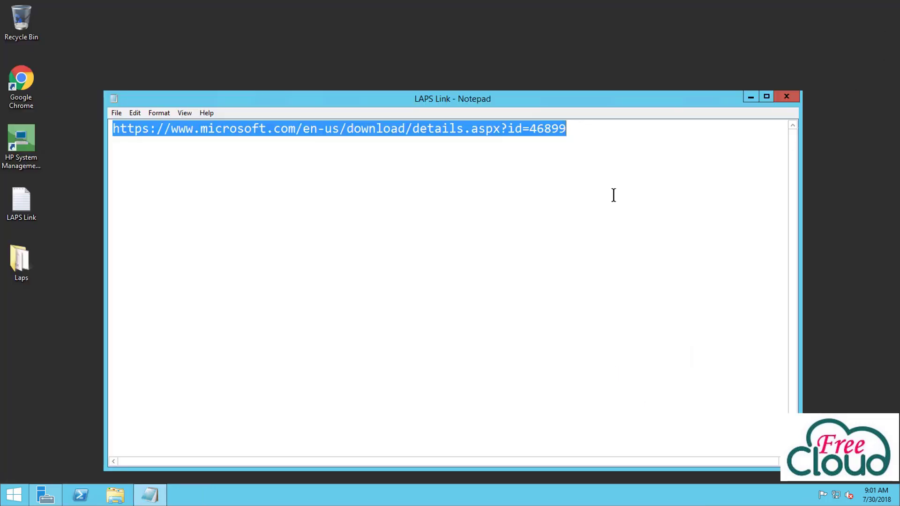
left_click(787, 97)
double_click(20, 260)
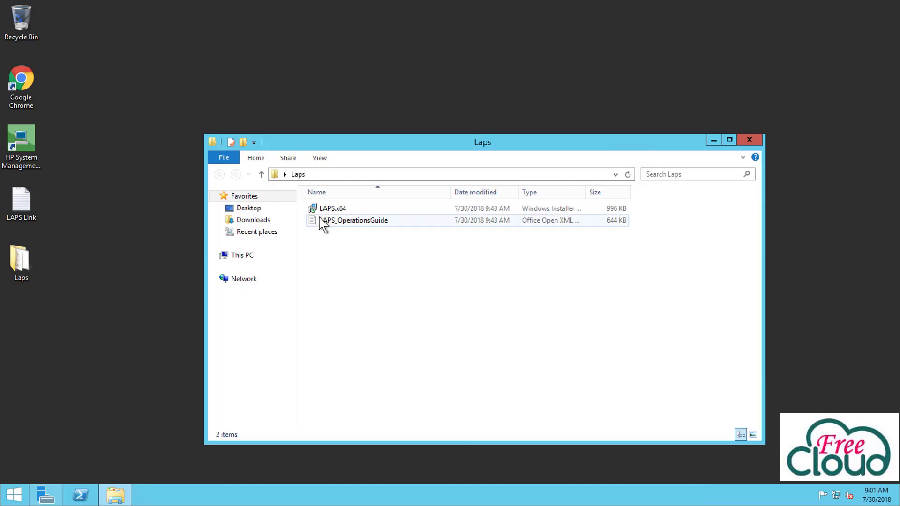
Open LAPS_OperationsGuide, look through its Installation and Management Computers sections, and minimize the document
left_click(351, 224)
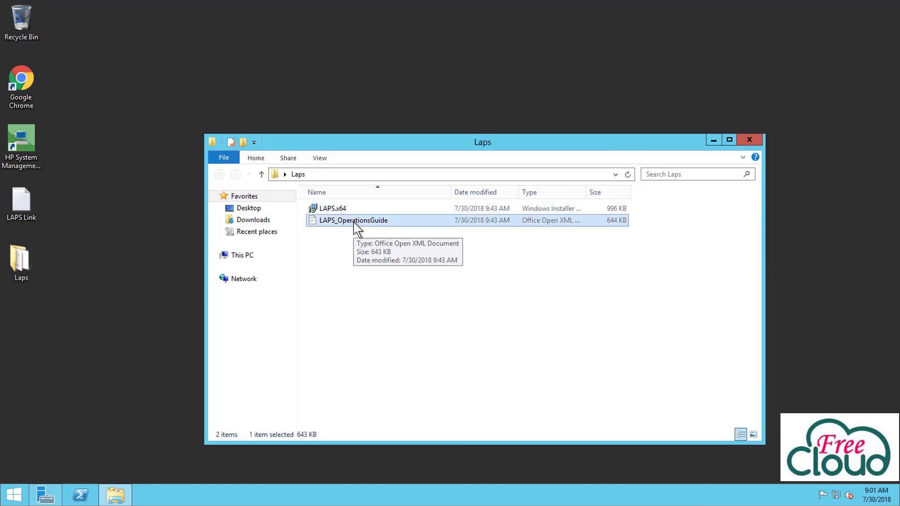
double_click(358, 220)
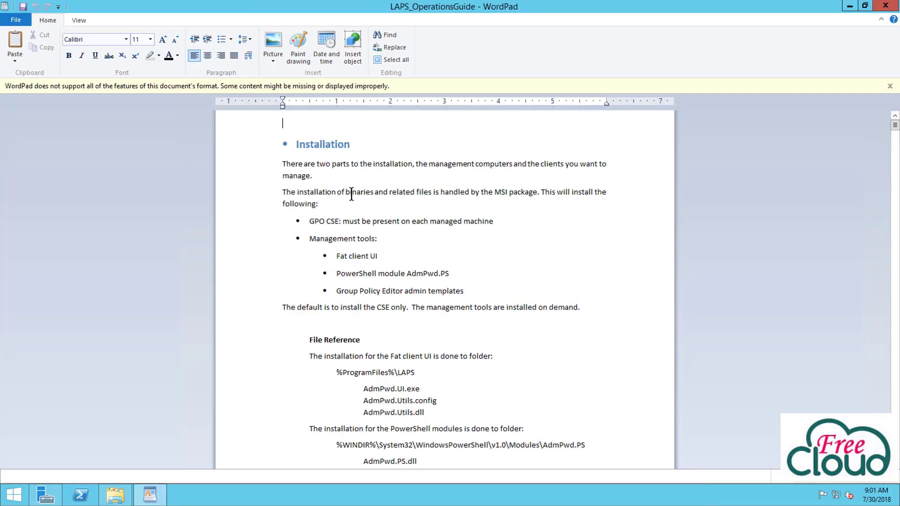
left_click_drag(296, 144, 354, 145)
scroll(444, 335, "down", 10)
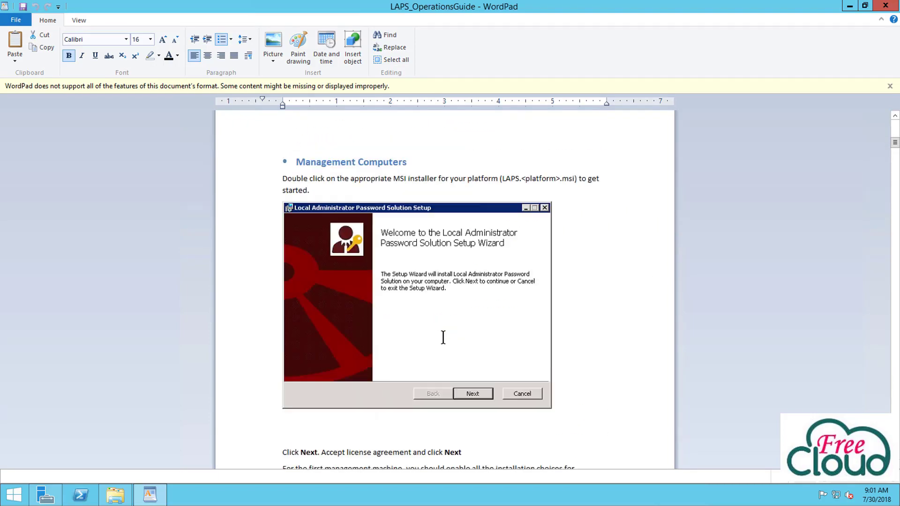
scroll(443, 337, "down", 15)
scroll(416, 267, "up", 15)
scroll(592, 243, "down", 12)
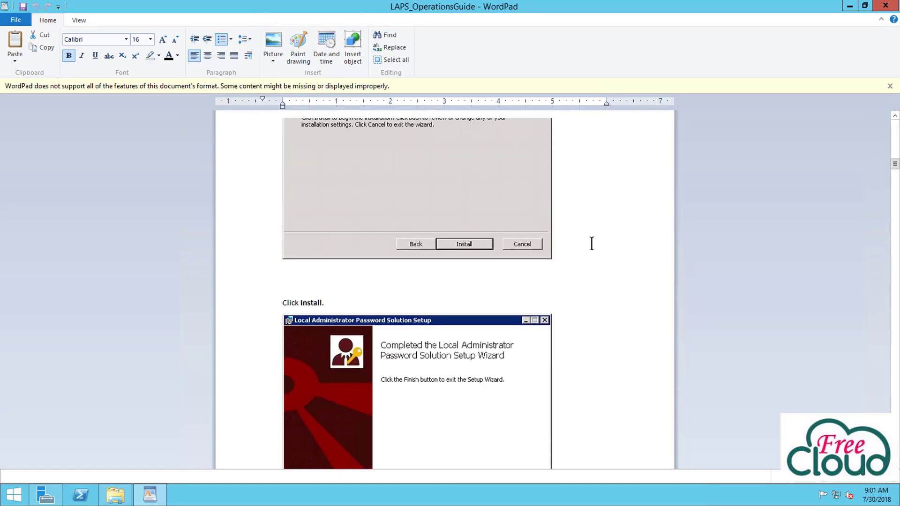
left_click(850, 5)
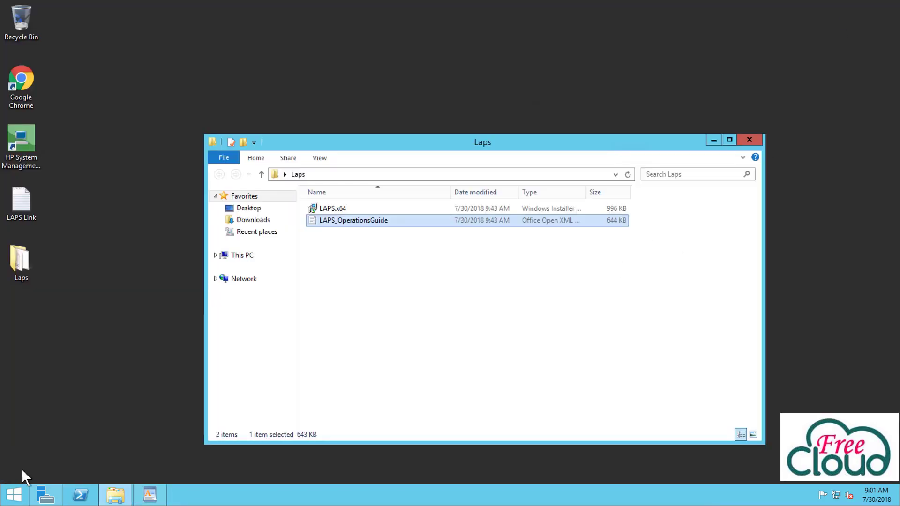
Browse to the Windows folder on Local Disk (C:)
left_click(14, 497)
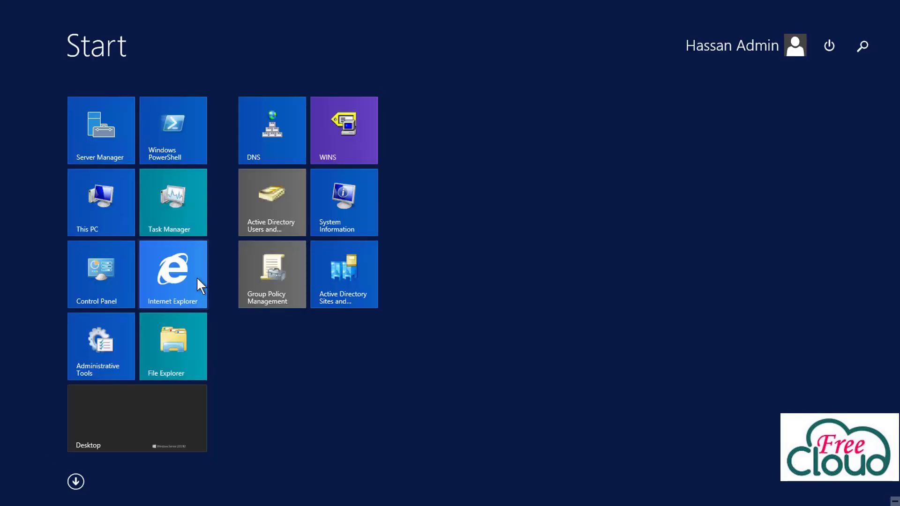
left_click(106, 195)
left_click(384, 311)
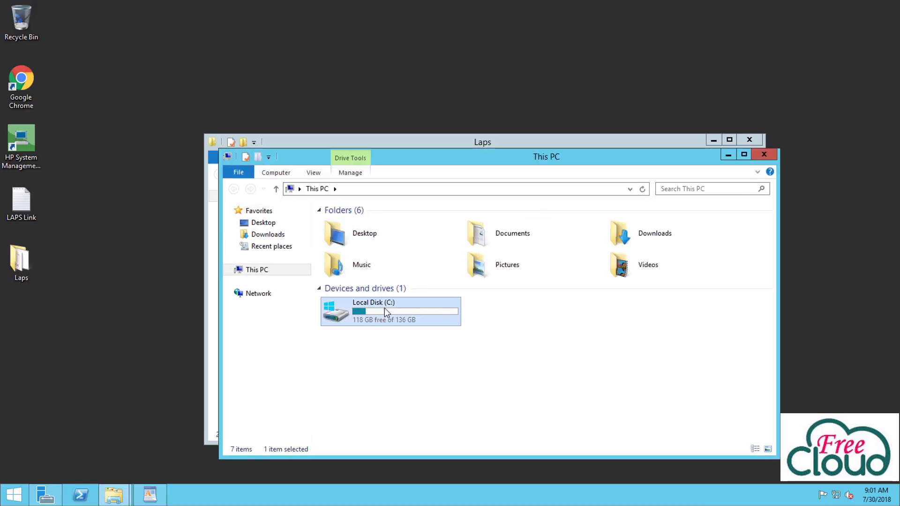
double_click(386, 312)
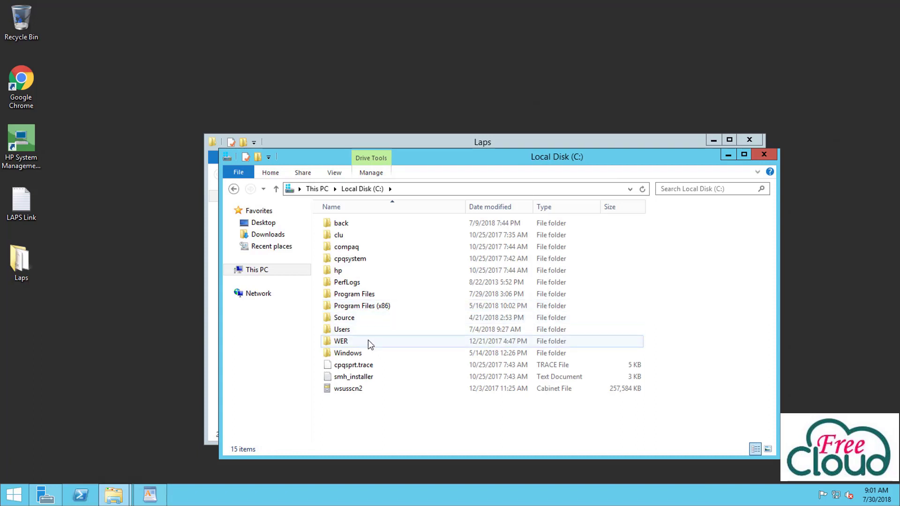
double_click(349, 355)
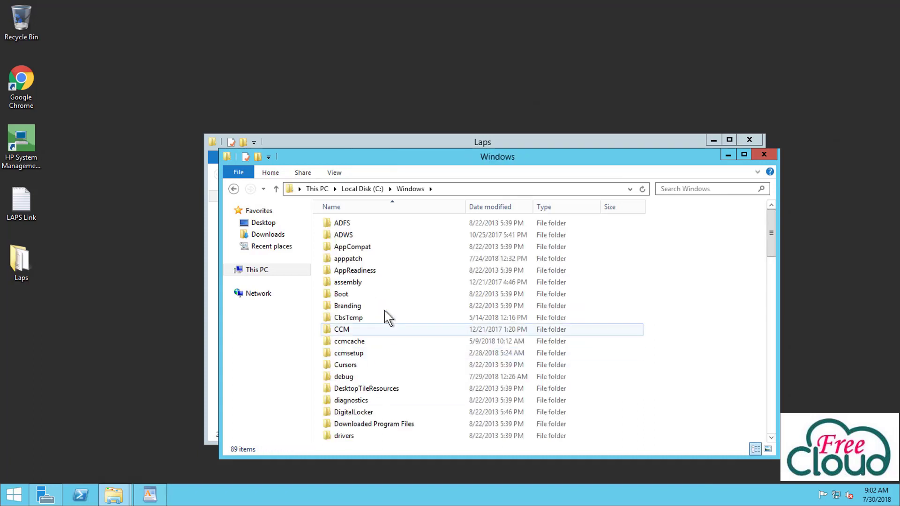
Check the .NET version folders inside Microsoft.NET\Framework, and close the folder window
left_click(360, 295)
key("m")
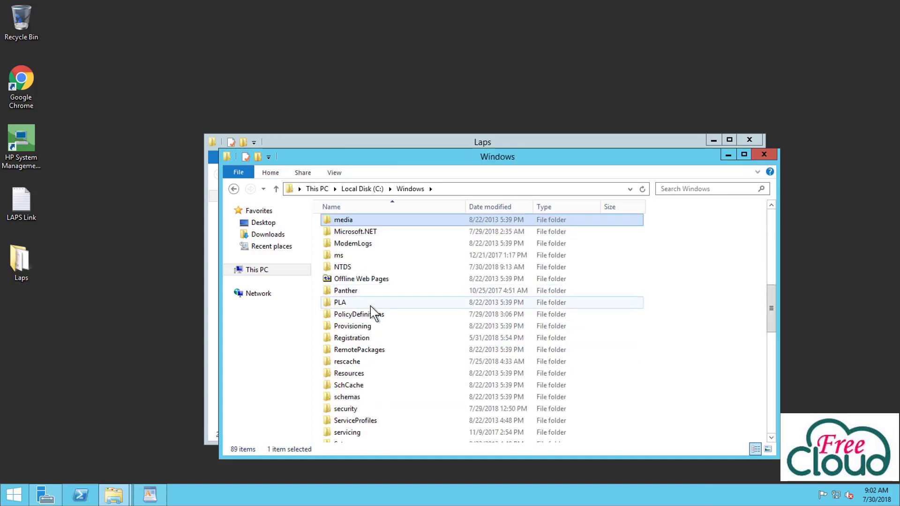
double_click(363, 235)
double_click(361, 247)
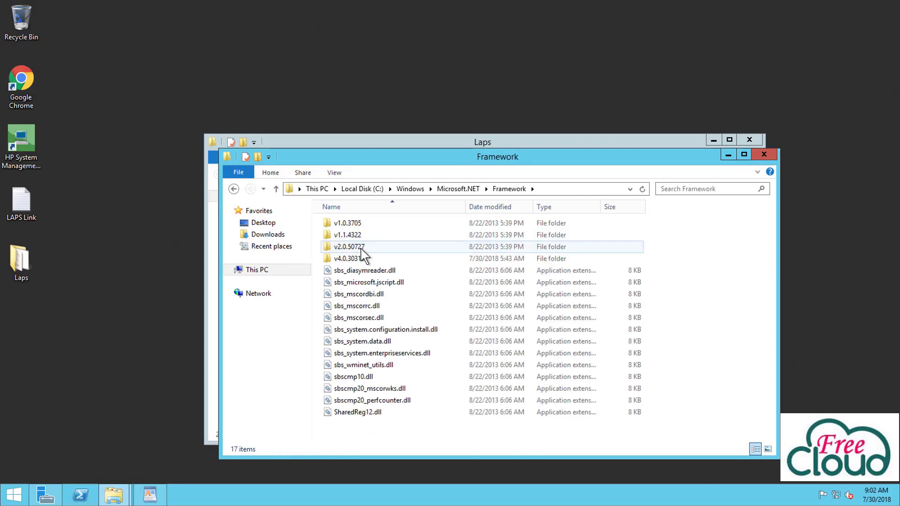
left_click(360, 261)
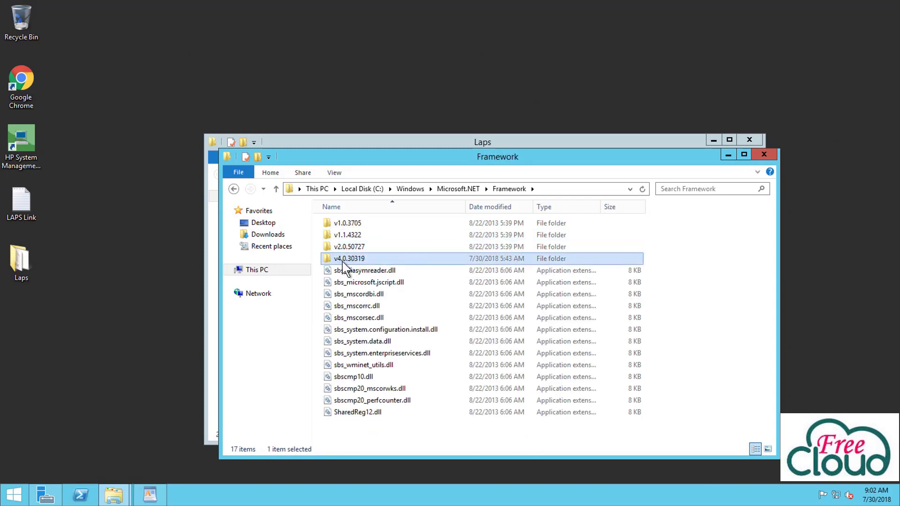
mouse_move(342, 266)
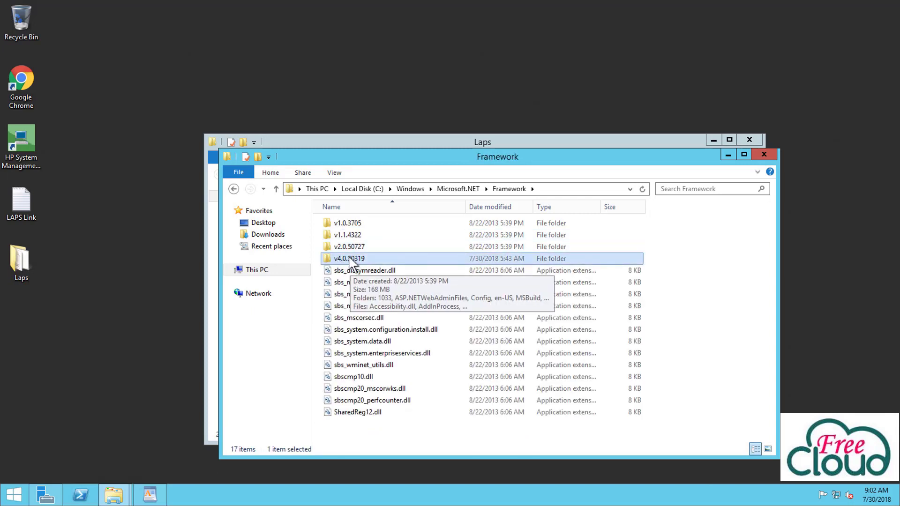
left_click(764, 155)
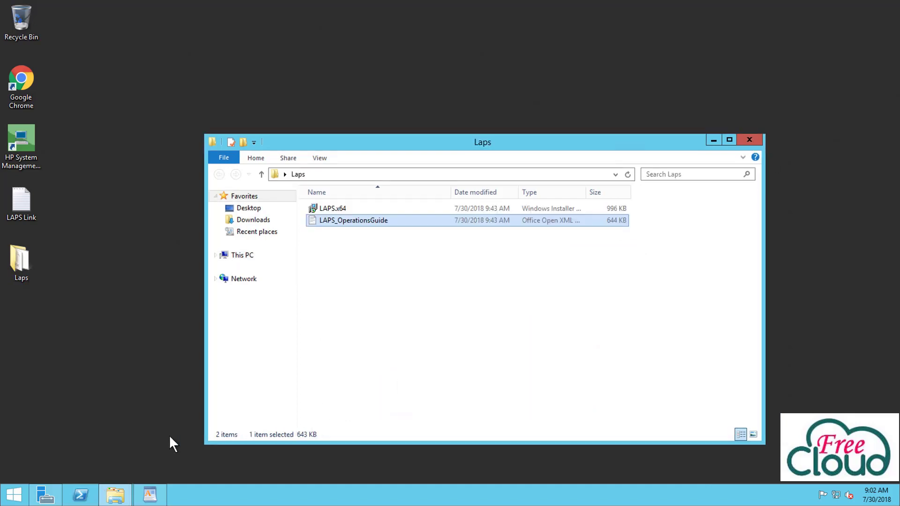
Start Windows PowerShell as administrator
right_click(81, 494)
left_click(80, 401)
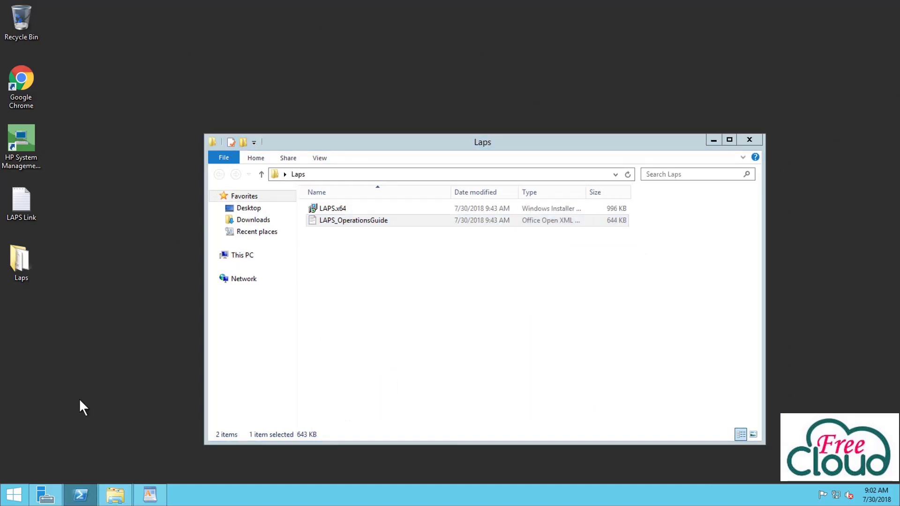
left_click(496, 265)
left_click(251, 189)
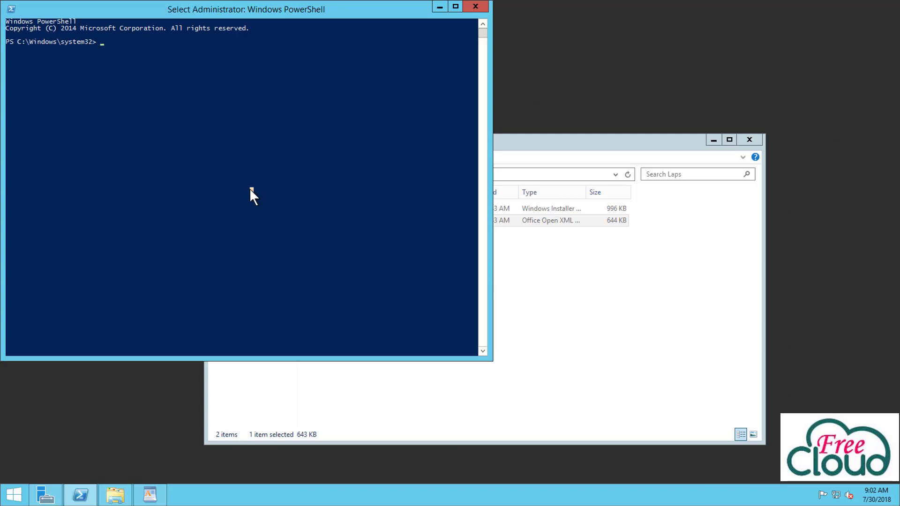
Run $PSVersionTable and highlight the PSVersion row to check the installed PowerShell version
type("$PSVersionTable")
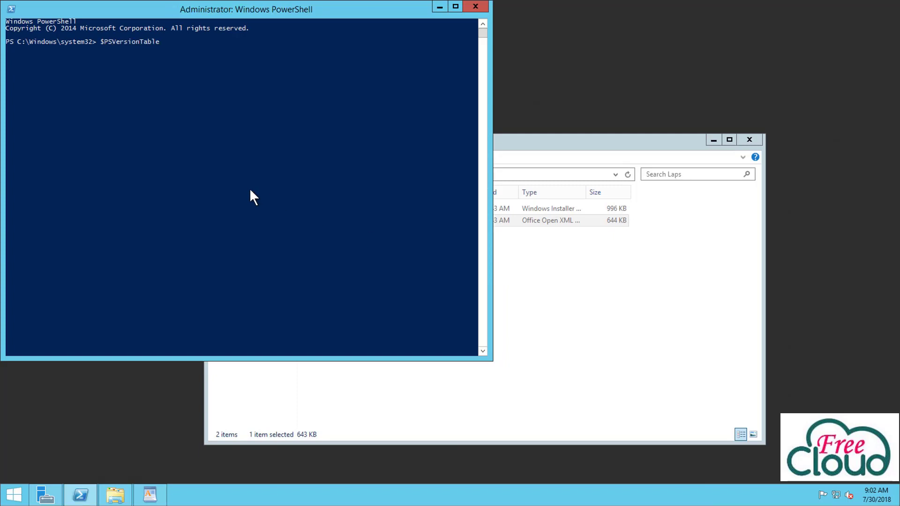
key("Return")
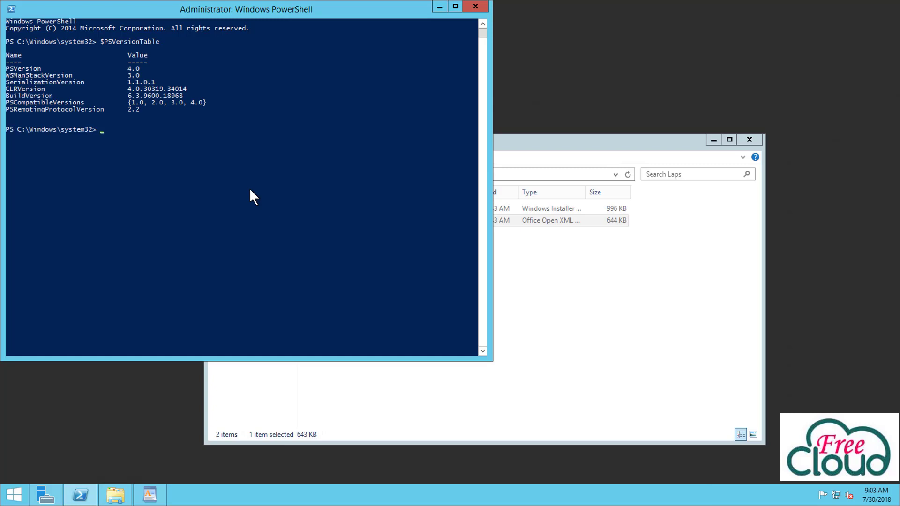
left_click_drag(6, 68, 25, 69)
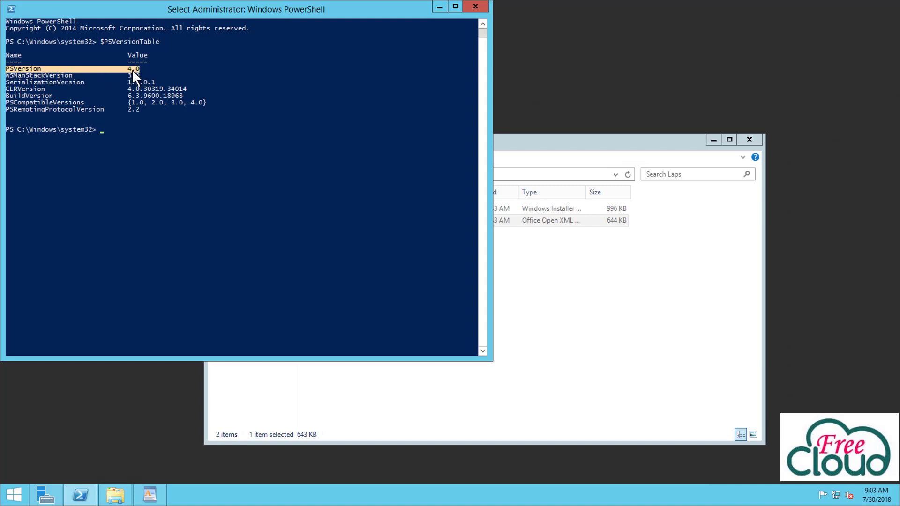
Minimize the PowerShell window, launch the LAPS.x64 installer and accept the license terms to reach the custom setup options
left_click(439, 7)
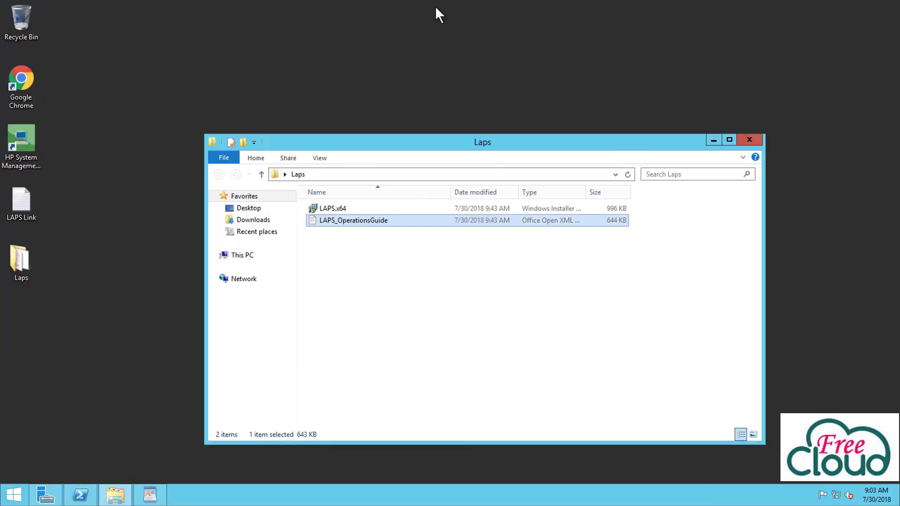
right_click(323, 209)
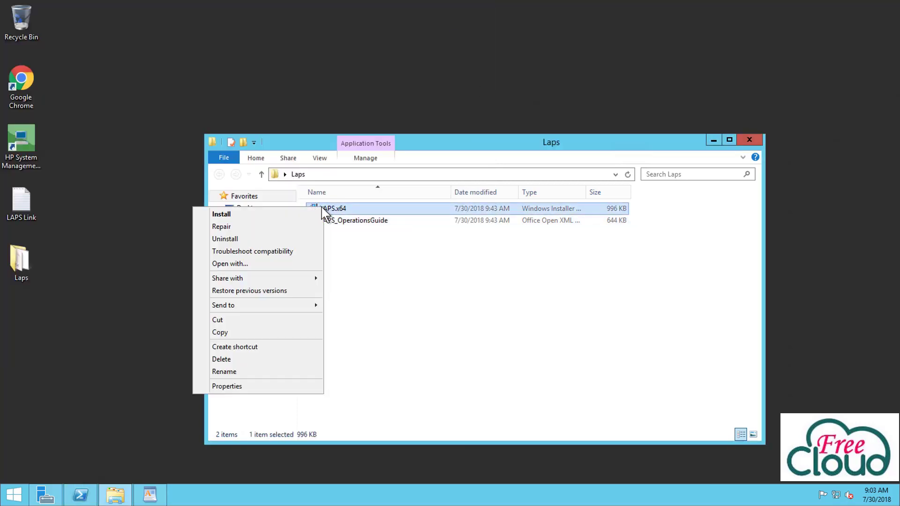
left_click(249, 216)
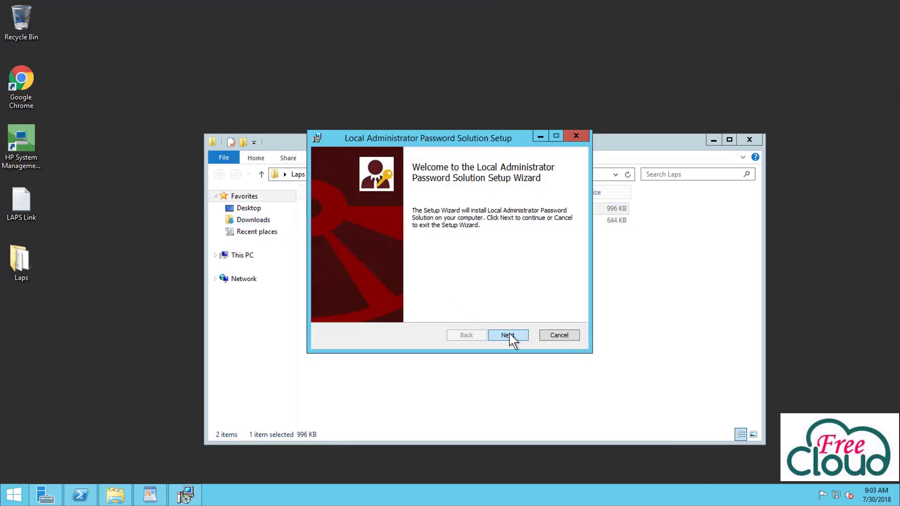
left_click(511, 335)
left_click(395, 310)
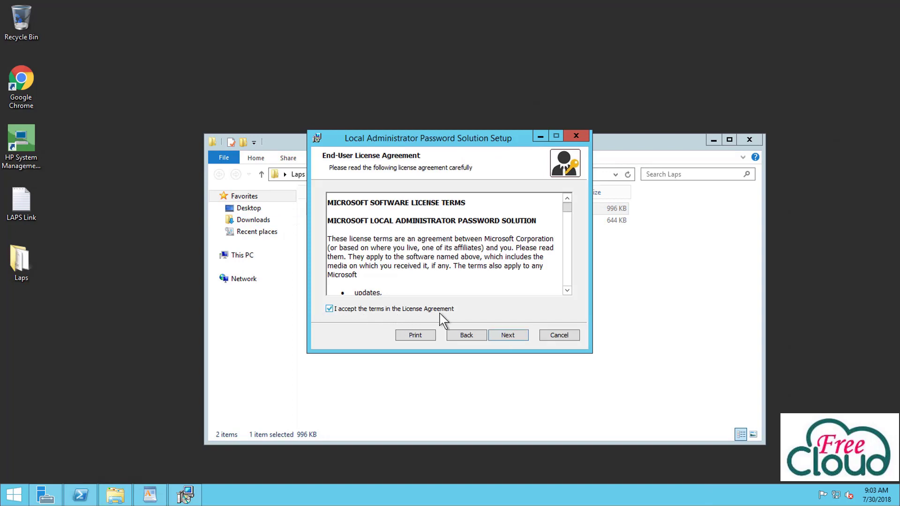
left_click(507, 336)
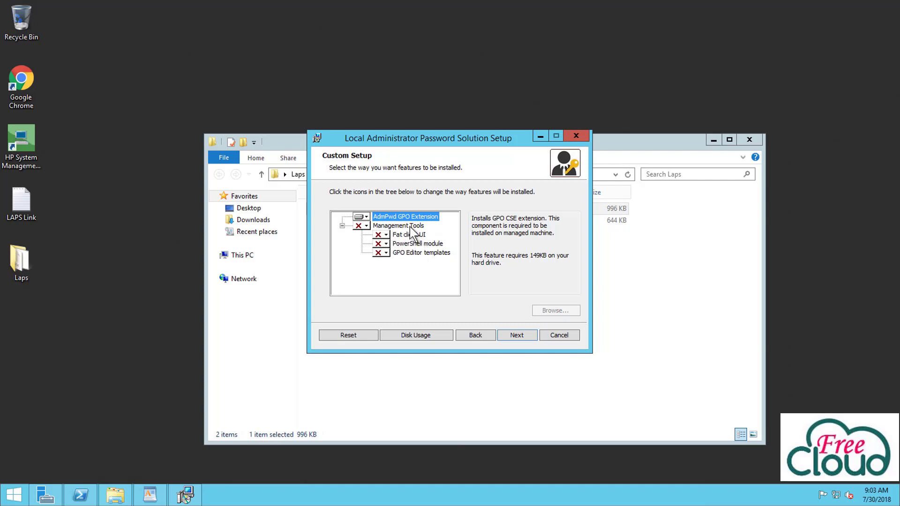
Set Management Tools, Fat client UI, PowerShell module and GPO Editor templates to be installed on the local hard drive
left_click(360, 226)
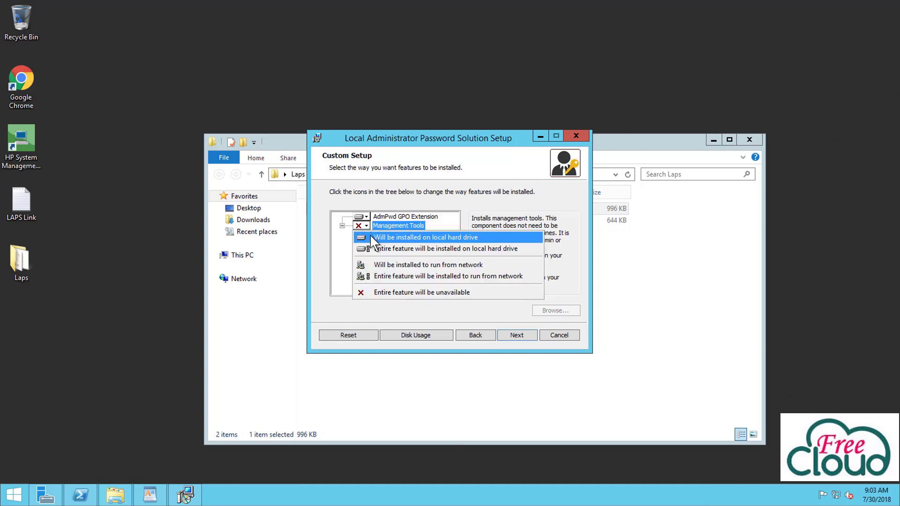
left_click(370, 236)
left_click(379, 235)
left_click(399, 247)
left_click(379, 244)
left_click(401, 255)
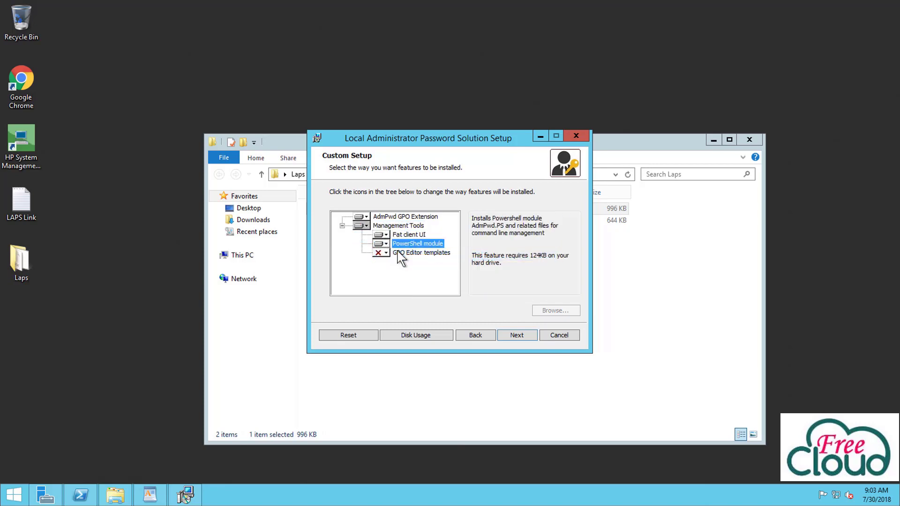
left_click(386, 253)
left_click(394, 265)
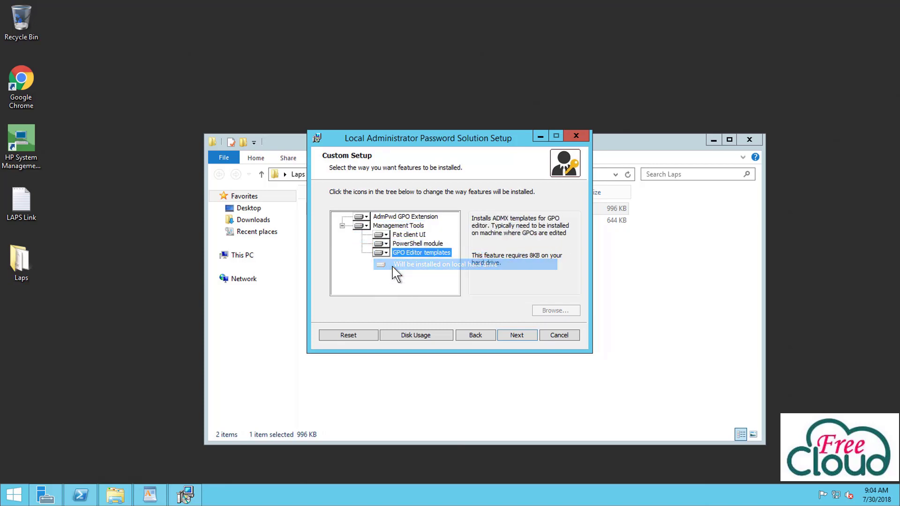
Install Local Administrator Password Solution with the chosen features, finish the setup wizard and close the Laps folder window
left_click(514, 333)
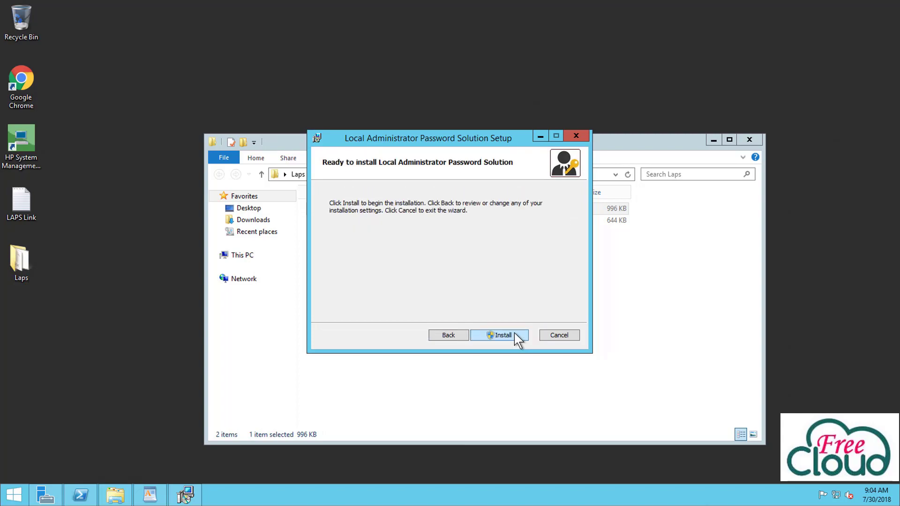
left_click(499, 336)
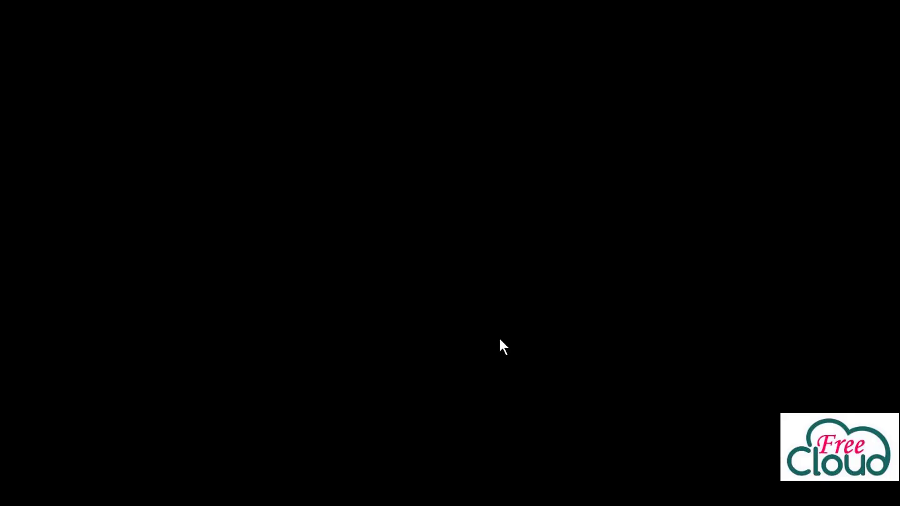
left_click(505, 271)
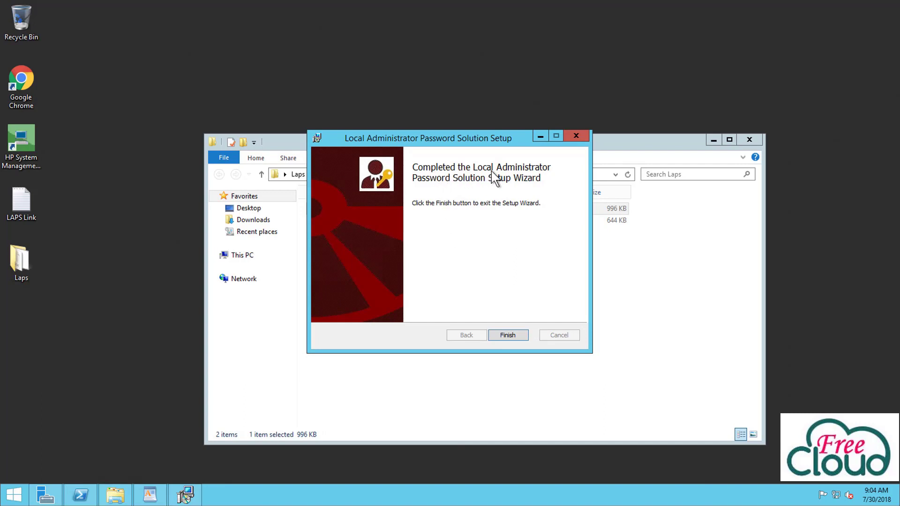
left_click(507, 336)
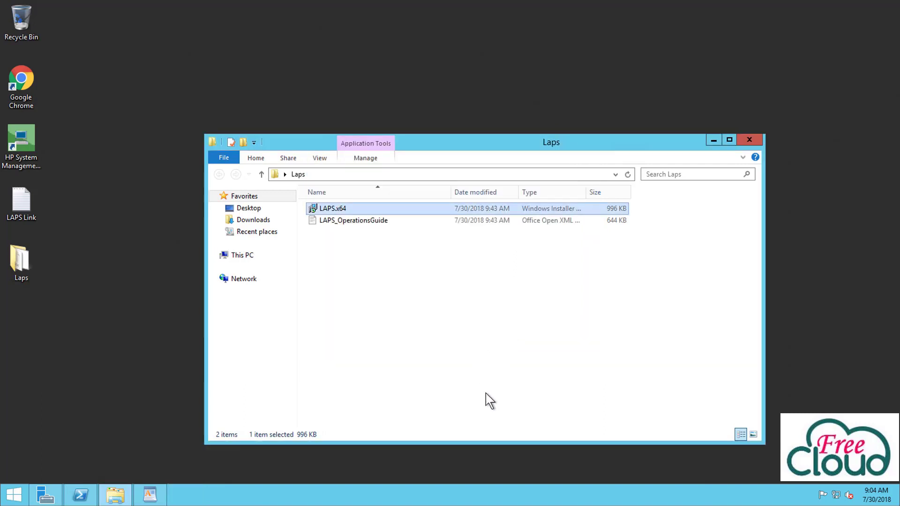
left_click(750, 140)
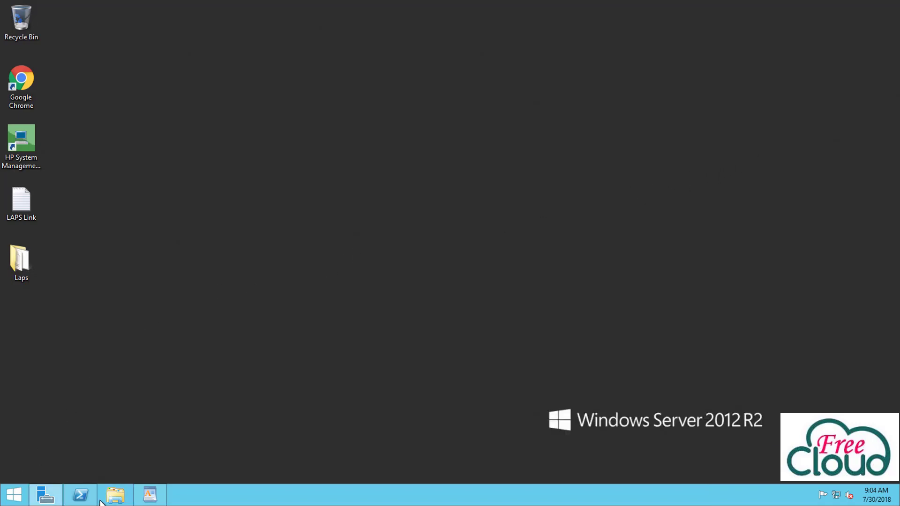
Browse to the LAPS folder inside Program Files on Local Disk (C:)
left_click(115, 495)
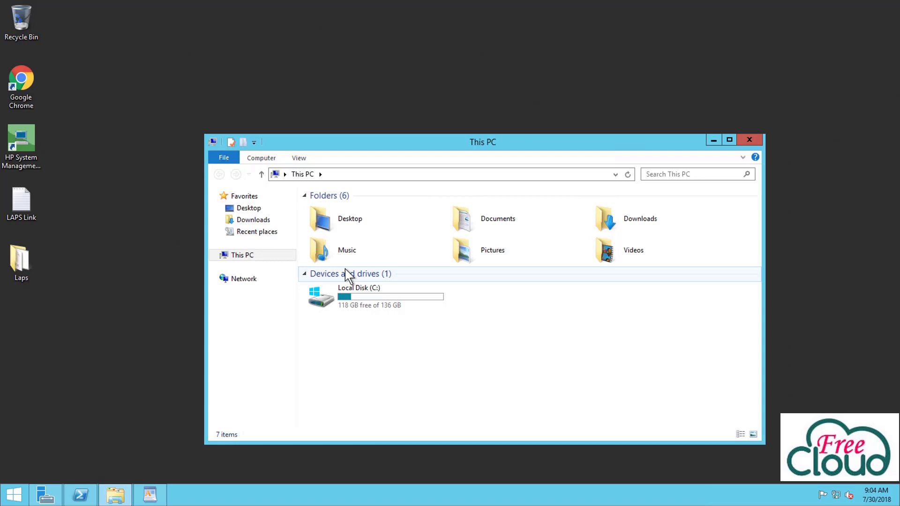
double_click(363, 302)
double_click(348, 280)
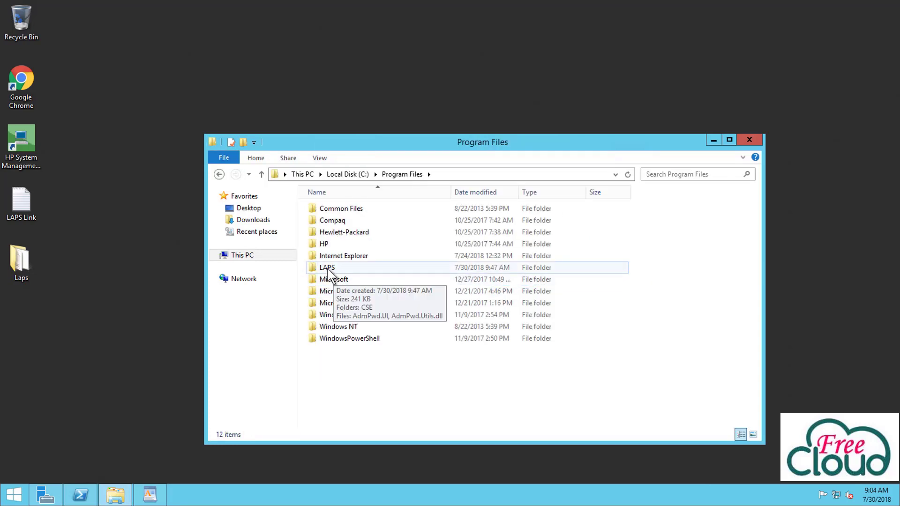
double_click(328, 270)
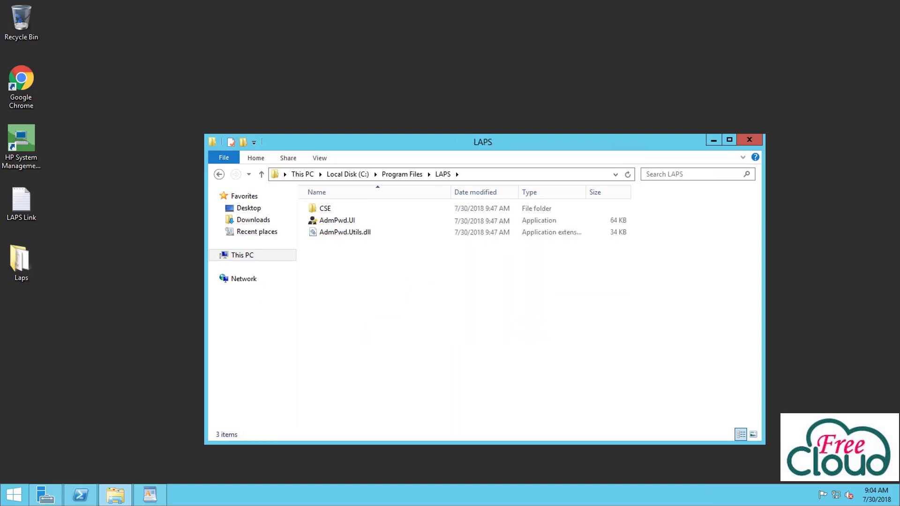
Check the contents of the CSE subfolder, and return to the LAPS folder to select AdmPwd.UI
left_click(326, 212)
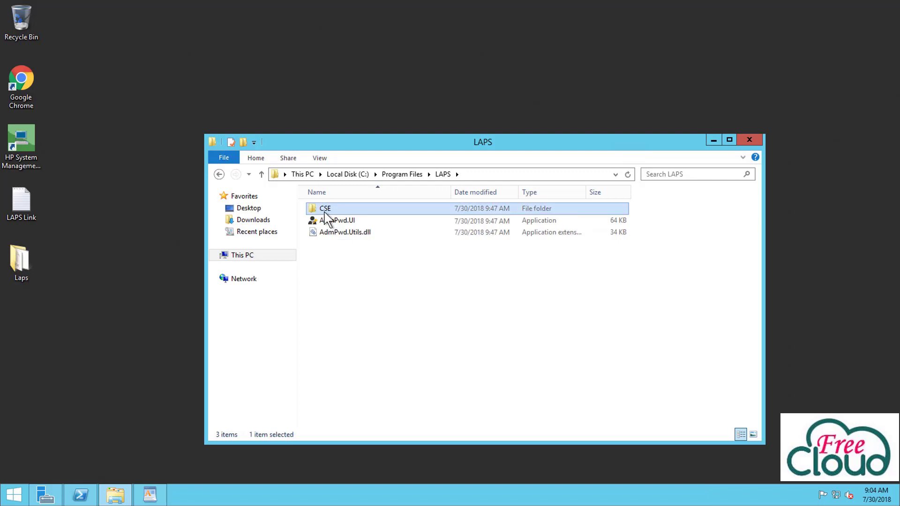
double_click(326, 212)
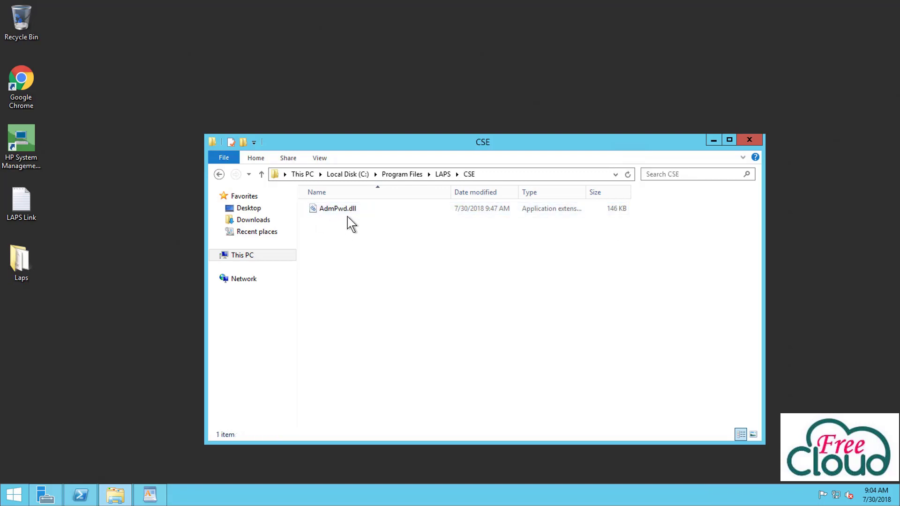
left_click(221, 173)
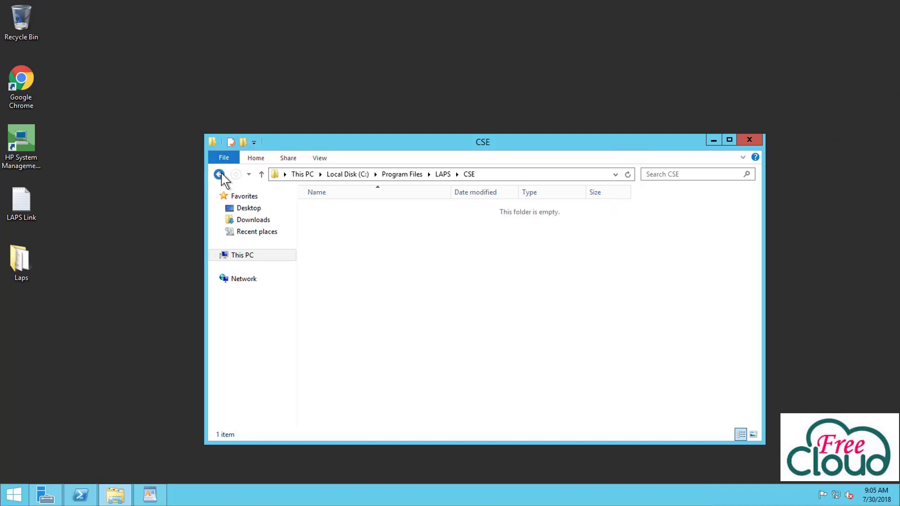
key("Down")
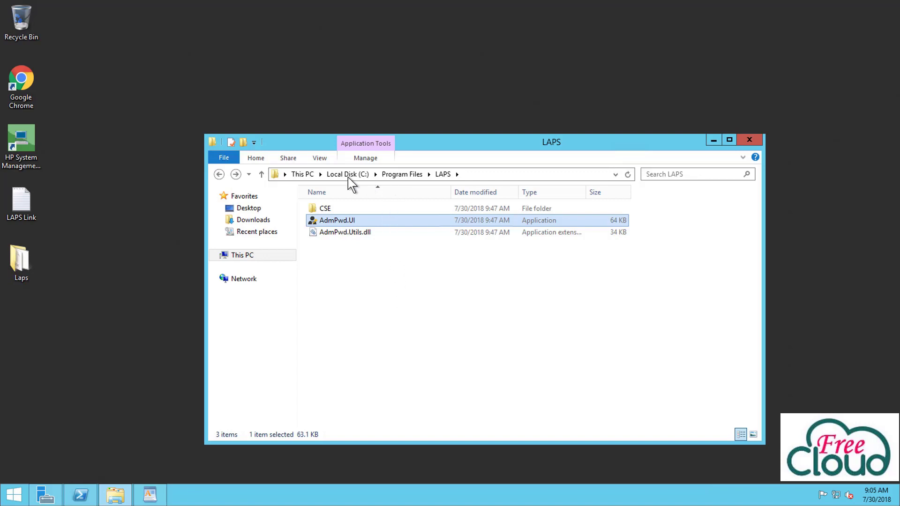
Browse to C:\Windows\System32\WindowsPowerShell\v1.0\Modules and select the AdmPwd.PS module folder
left_click(348, 174)
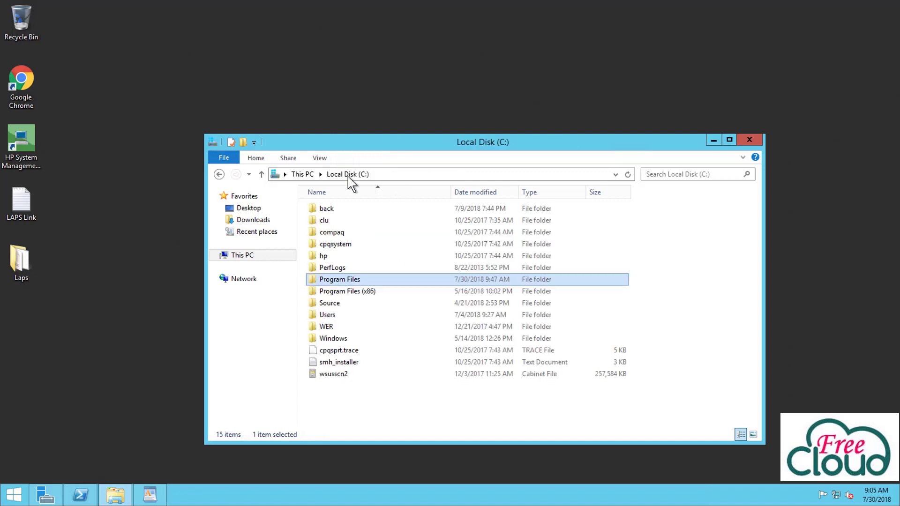
double_click(344, 340)
key("s")
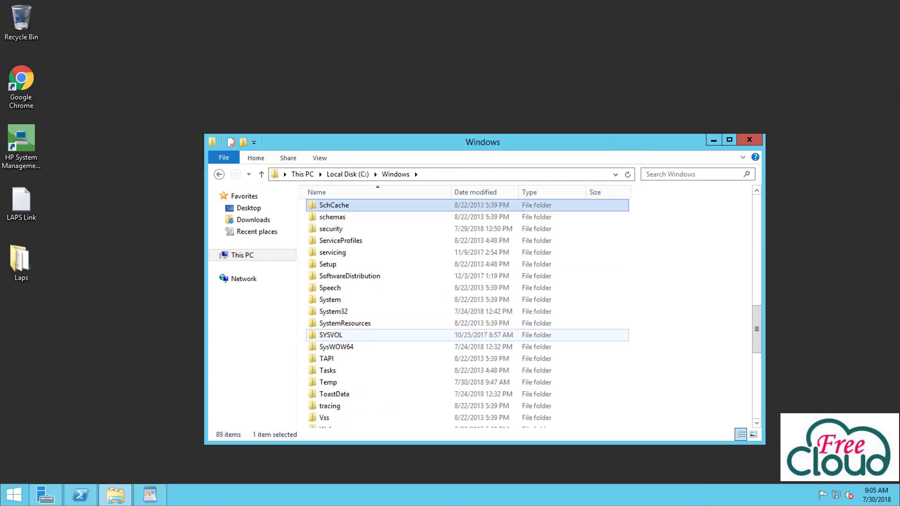
double_click(341, 313)
key("w")
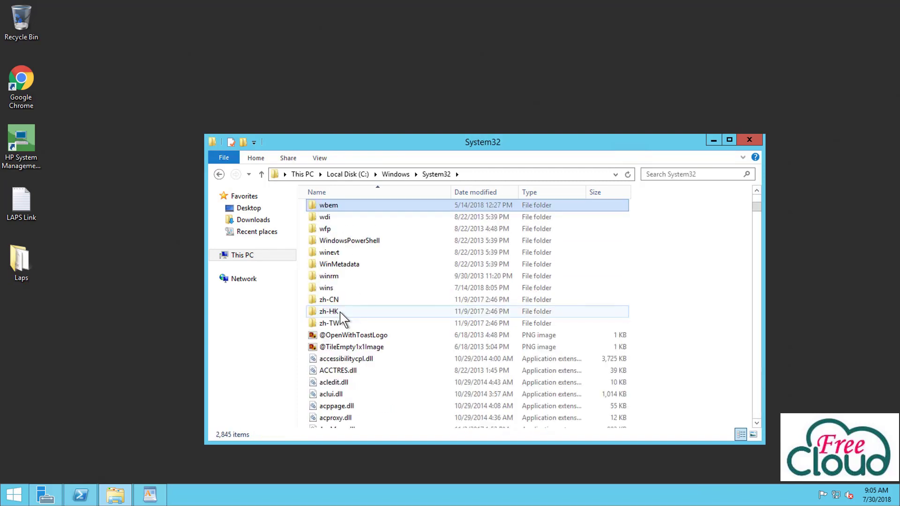
double_click(358, 241)
left_click(326, 212)
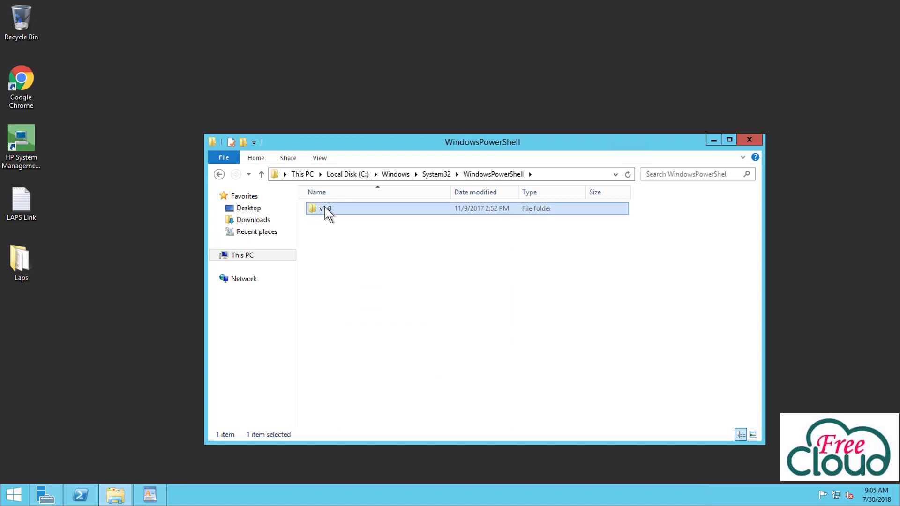
double_click(326, 211)
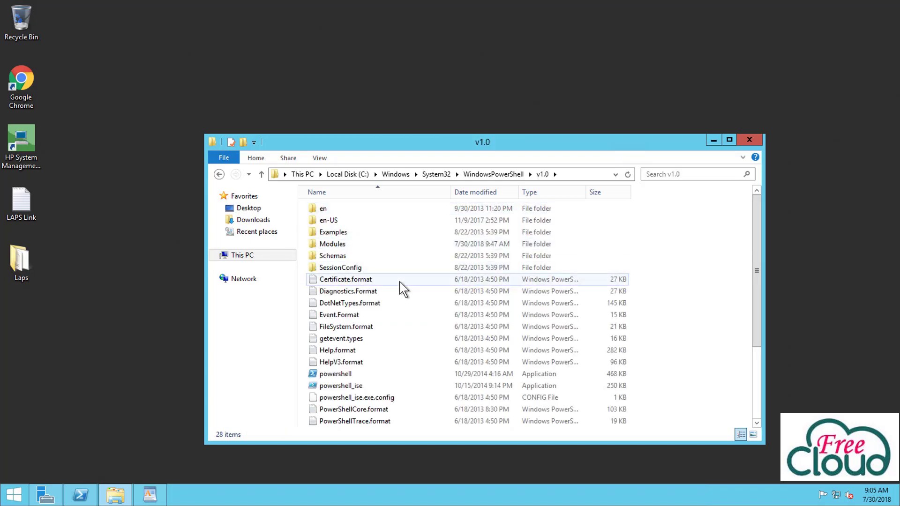
double_click(338, 245)
left_click(338, 234)
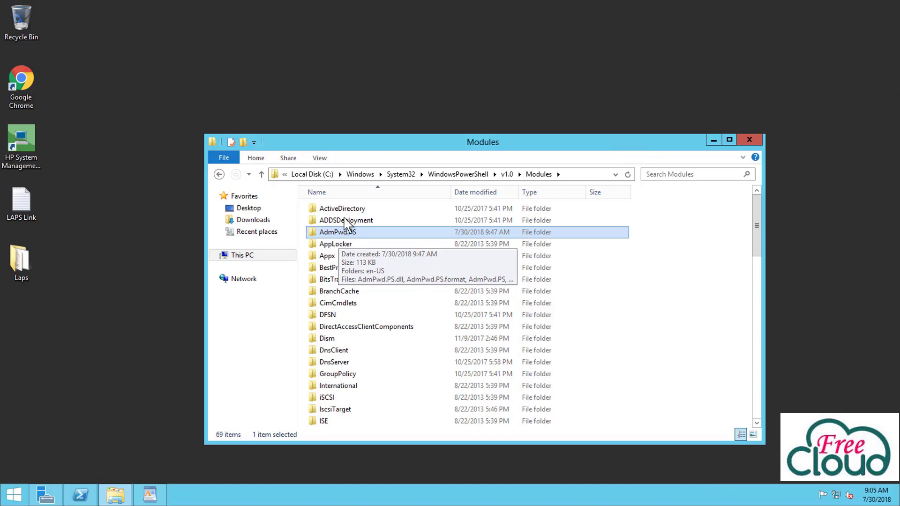
Browse to C:\Windows\PolicyDefinitions\en-US and select the AdmPwd.adml file
left_click(328, 175)
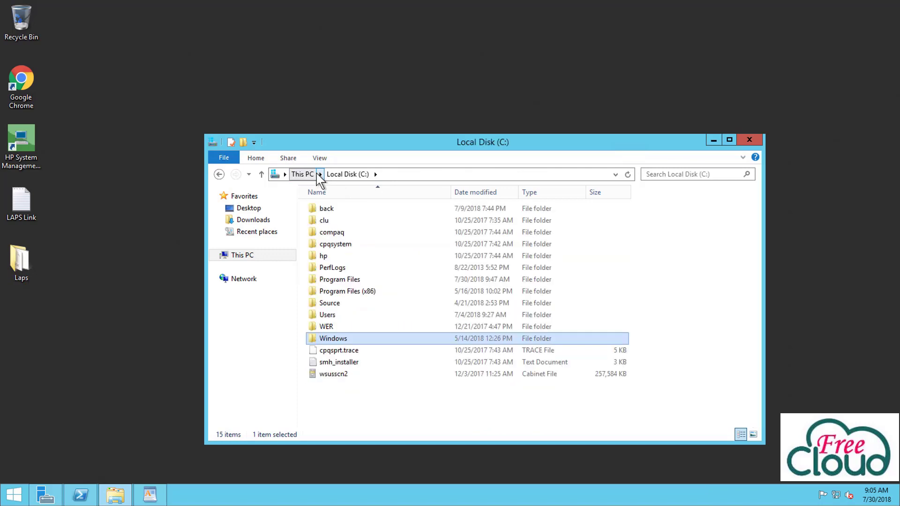
double_click(337, 337)
left_click(334, 291)
type("po")
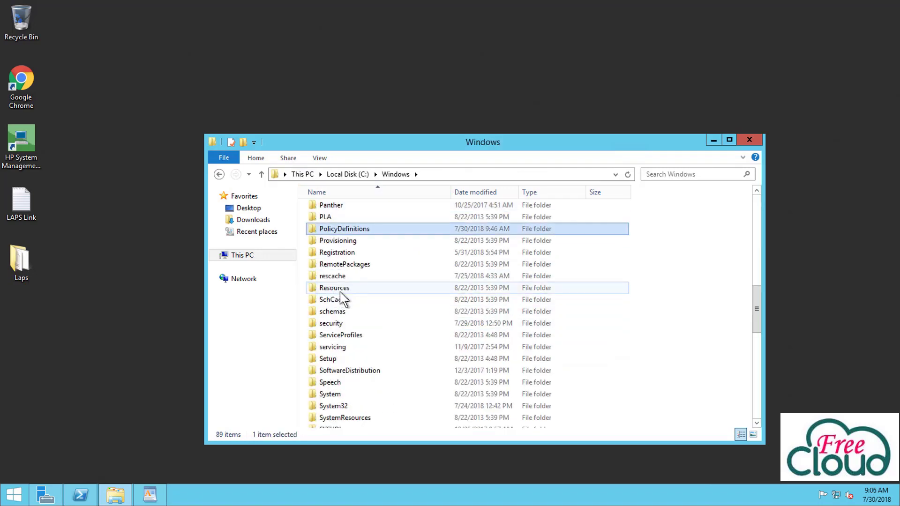
double_click(354, 231)
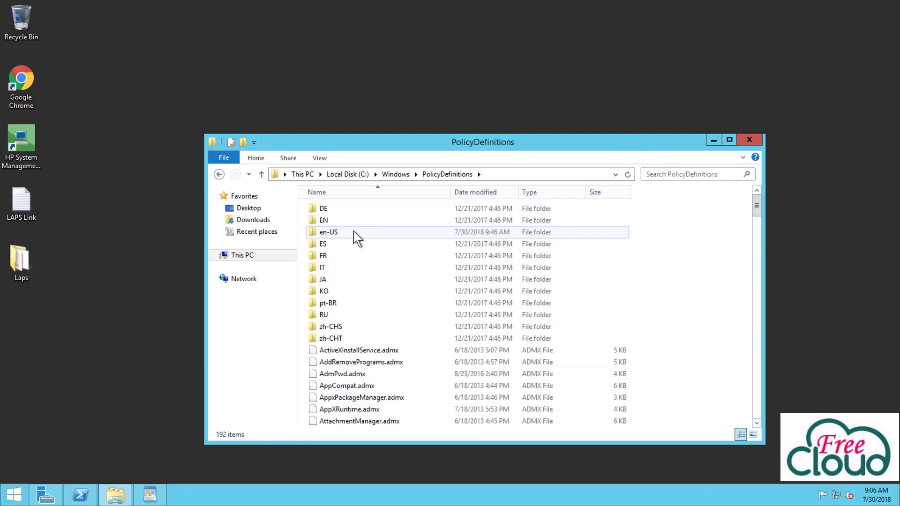
double_click(337, 233)
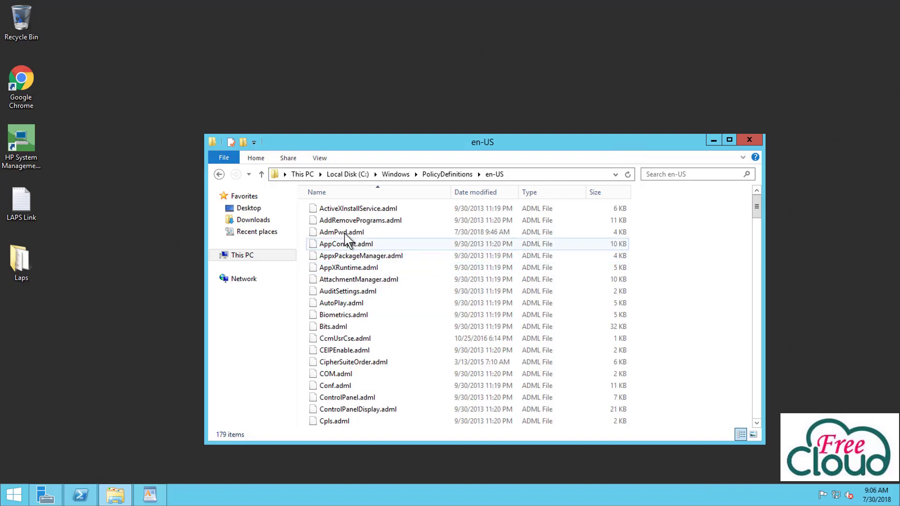
left_click(345, 233)
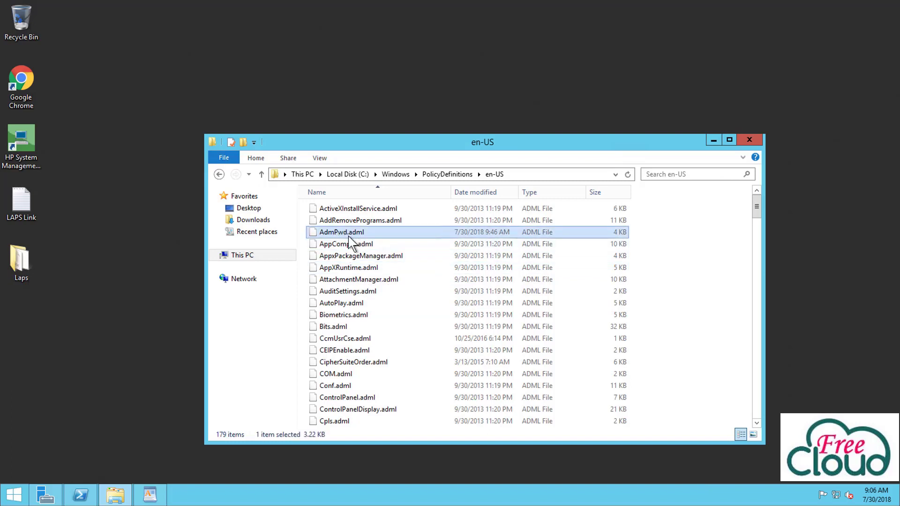
Go back to the PolicyDefinitions folder, select AdmPwd.admx and close the folder window
left_click(219, 174)
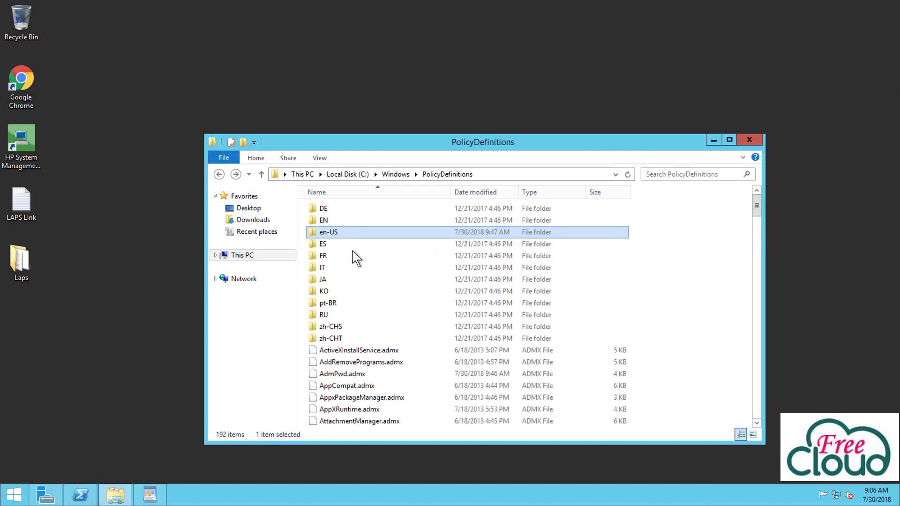
left_click(364, 375)
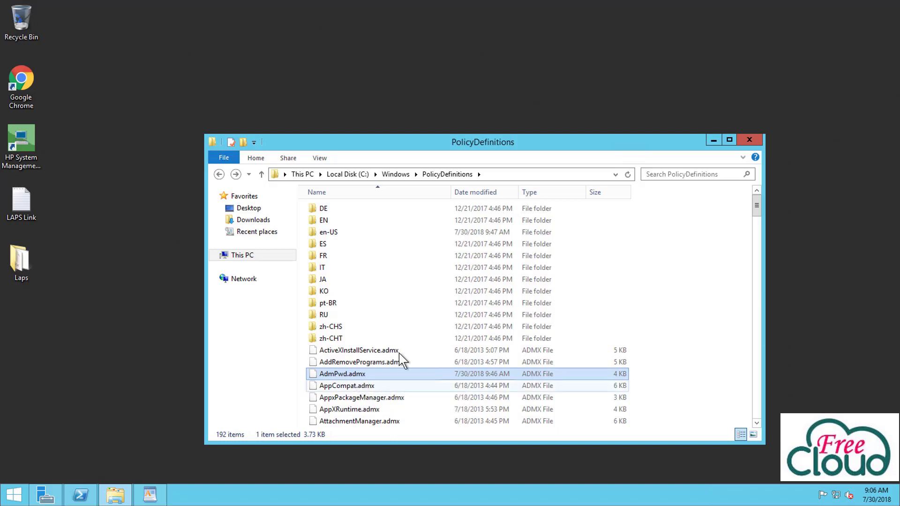
left_click(747, 140)
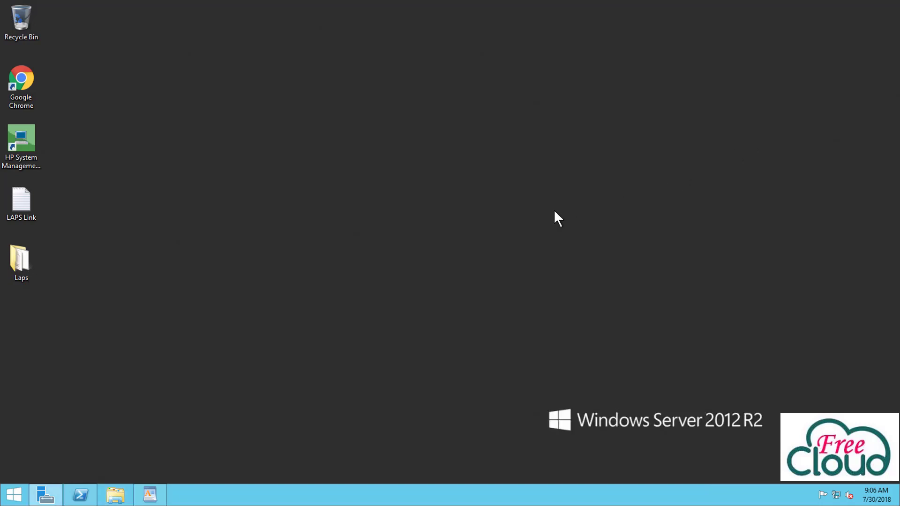
Open Active Directory Users and Computers and show the attribute list of computer CNSV-ITD405 in the FreeCloud OU
left_click(12, 498)
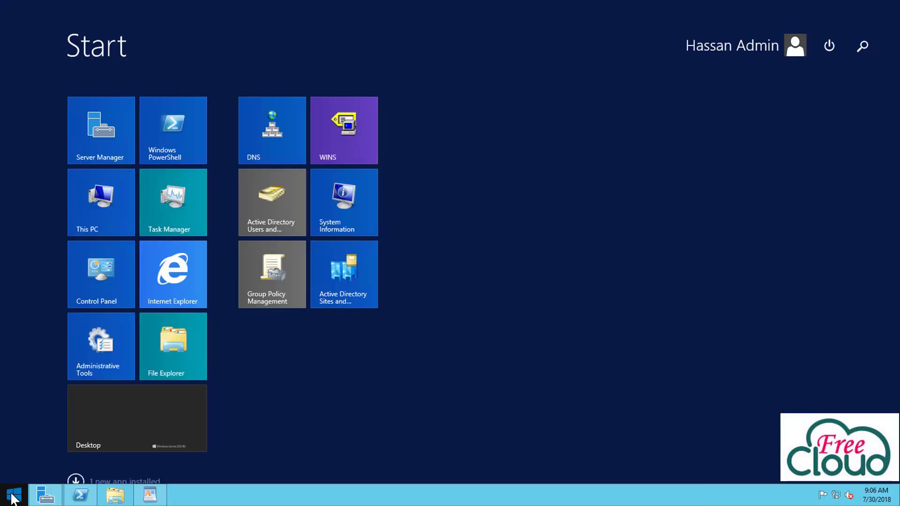
left_click(269, 213)
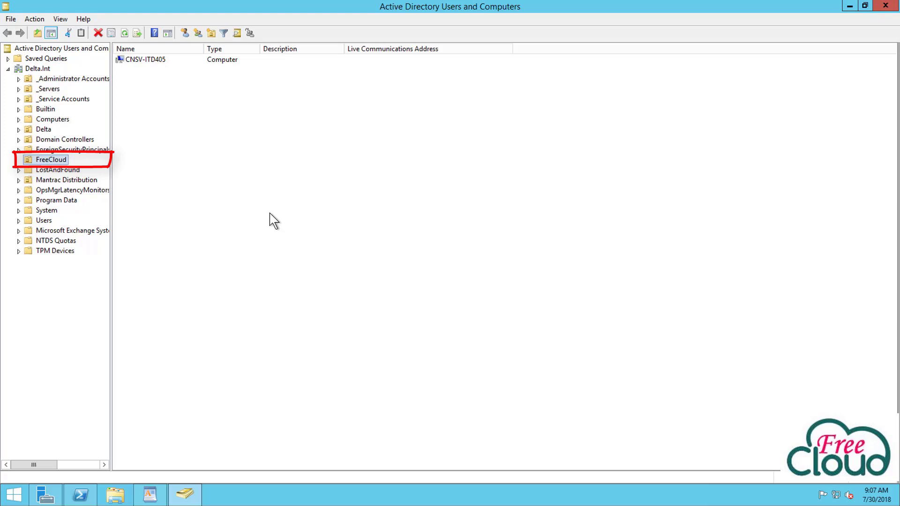
left_click(156, 61)
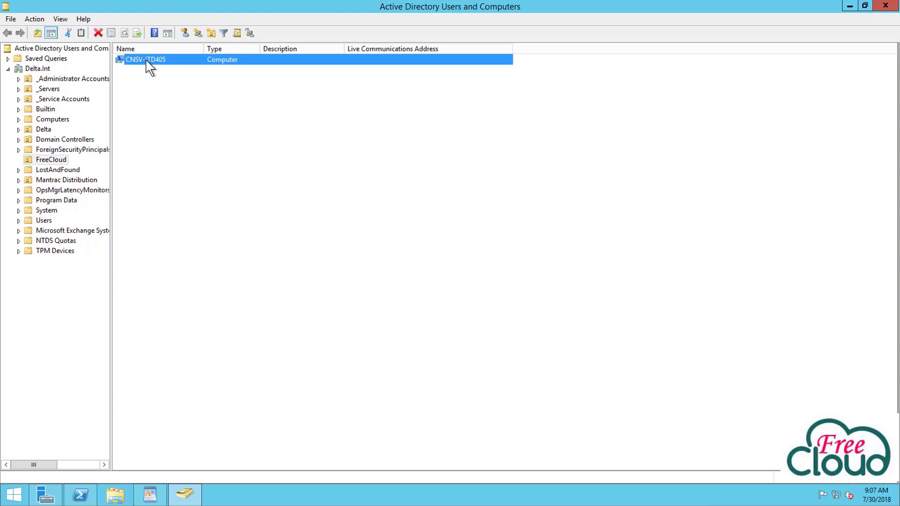
double_click(145, 60)
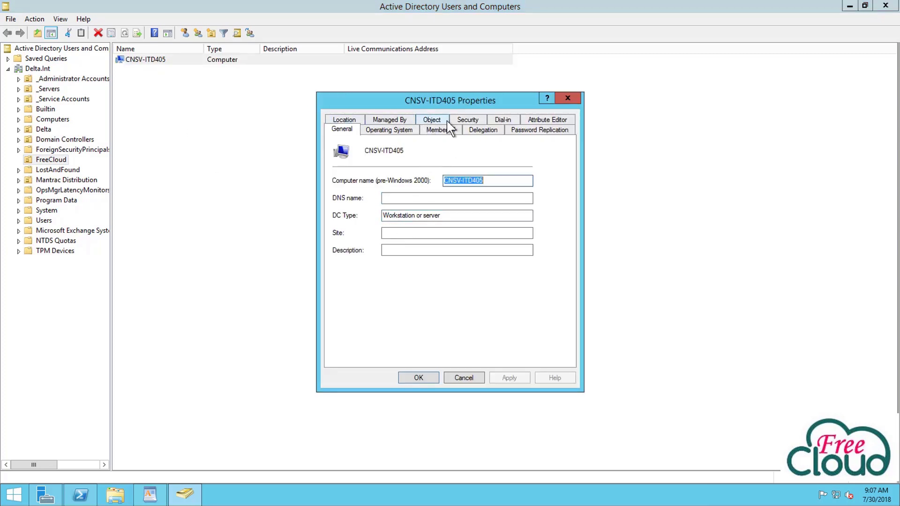
left_click(542, 121)
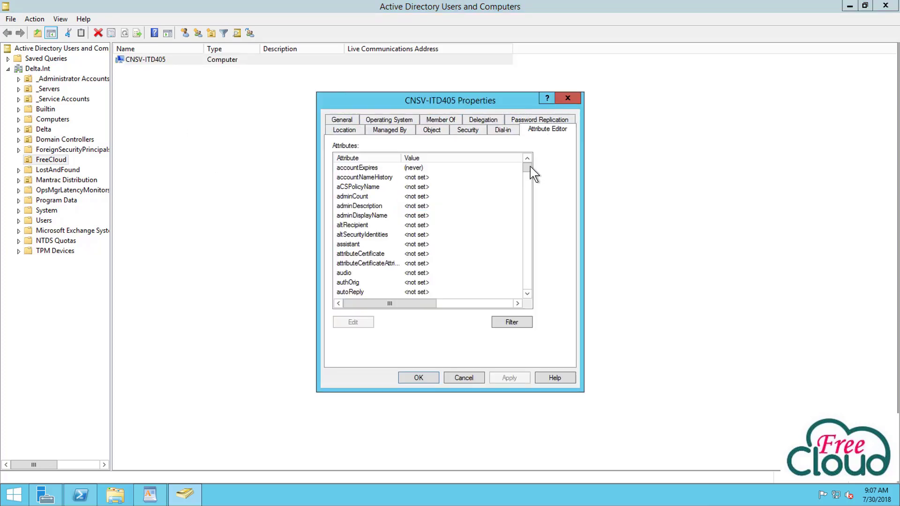
Look through the computer's attributes beginning with "ms" for the LAPS password attributes, and close its properties without changes
left_click(371, 206)
key("m")
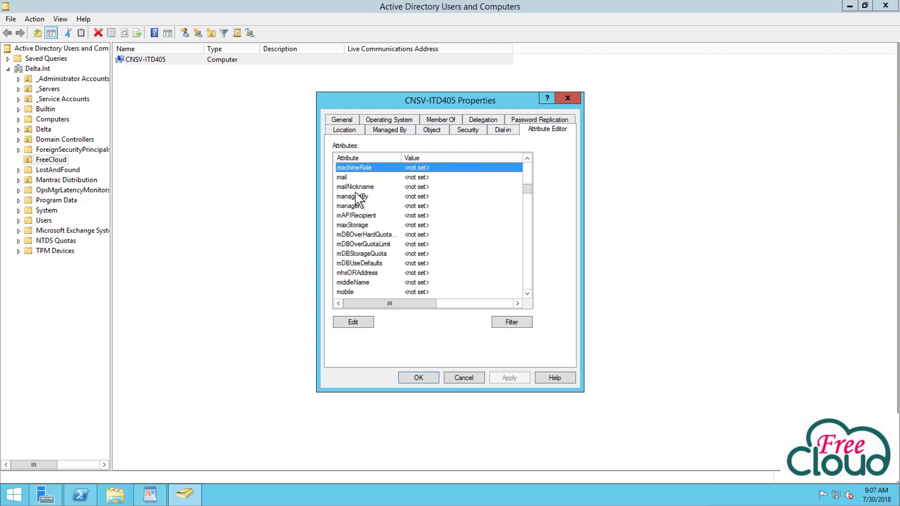
left_click(357, 254)
left_click(357, 291)
scroll(370, 269, "down", 5)
left_click(346, 260)
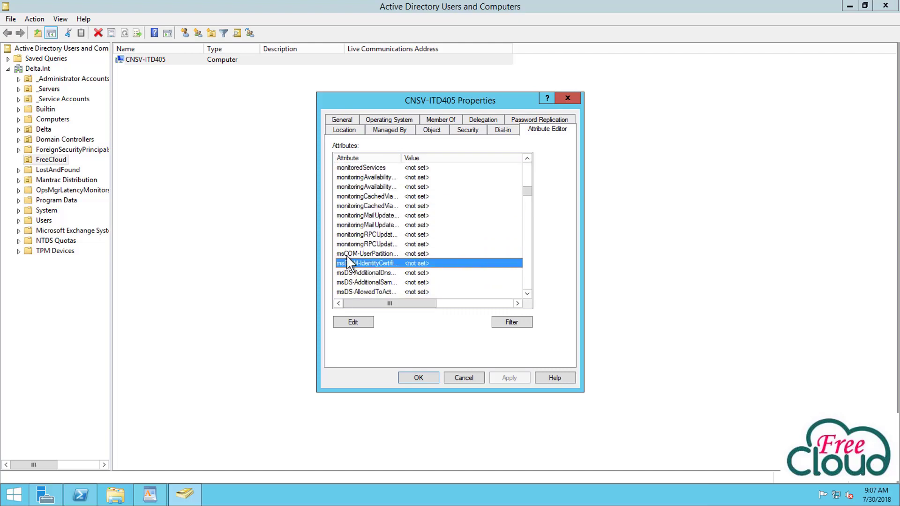
scroll(370, 281, "down", 4)
scroll(370, 283, "down", 10)
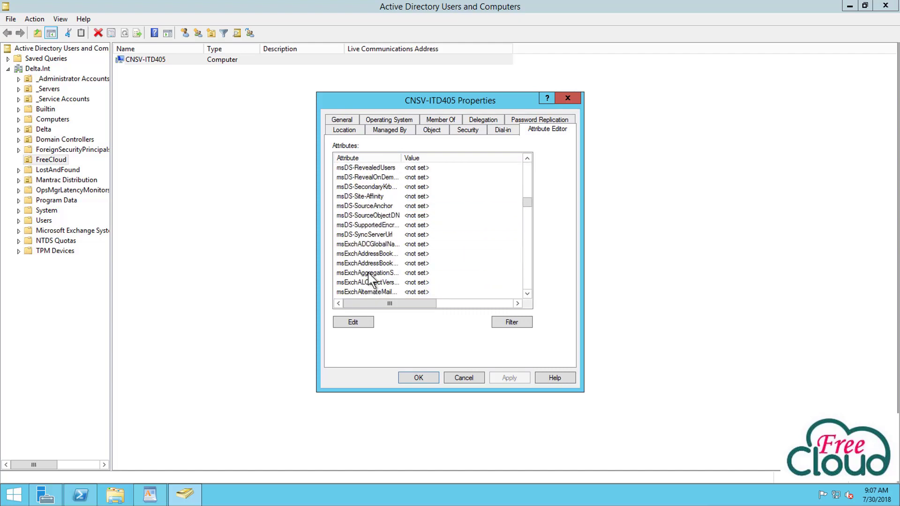
scroll(374, 284, "down", 6)
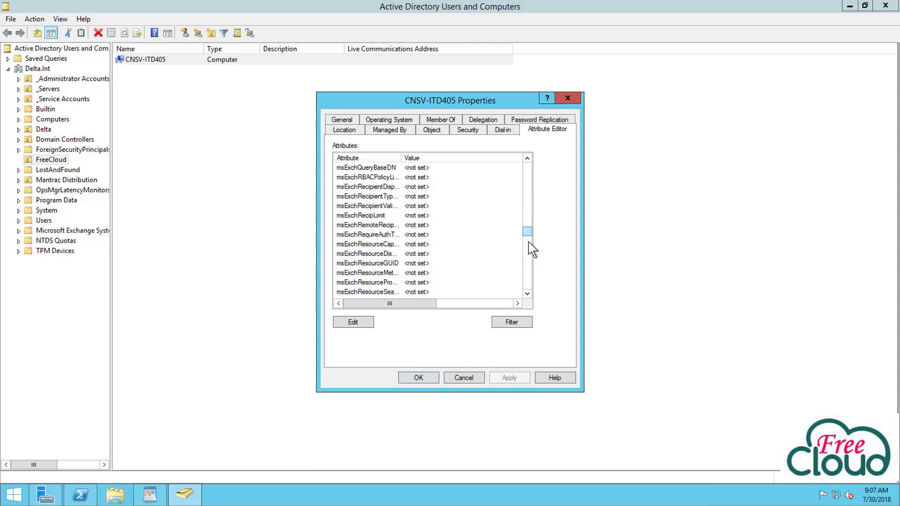
left_click_drag(527, 241, 522, 262)
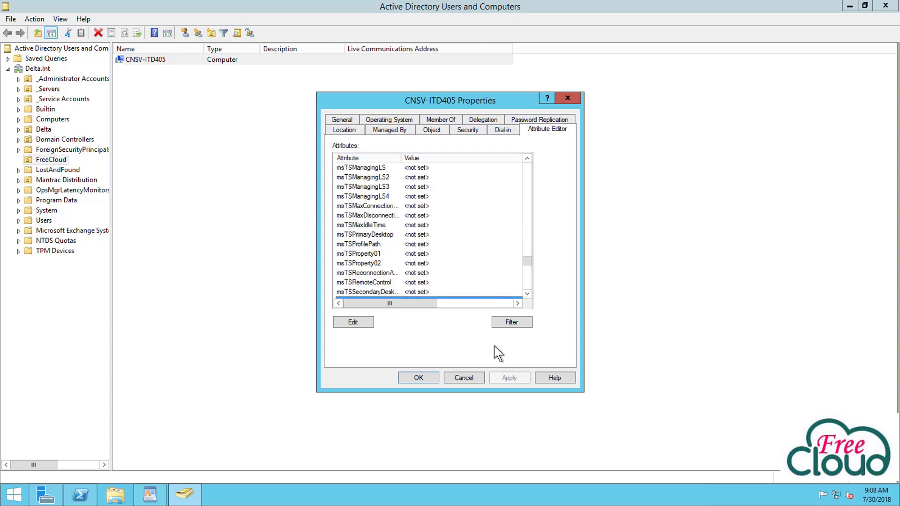
left_click(464, 379)
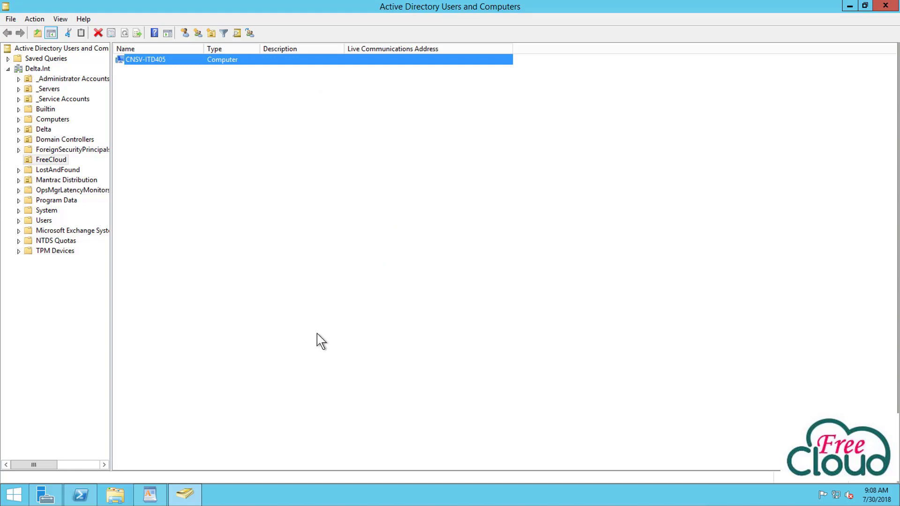
Search the Delta.Int domain's entire directory for "sche", select the Schema Admins group and close the search
left_click(40, 67)
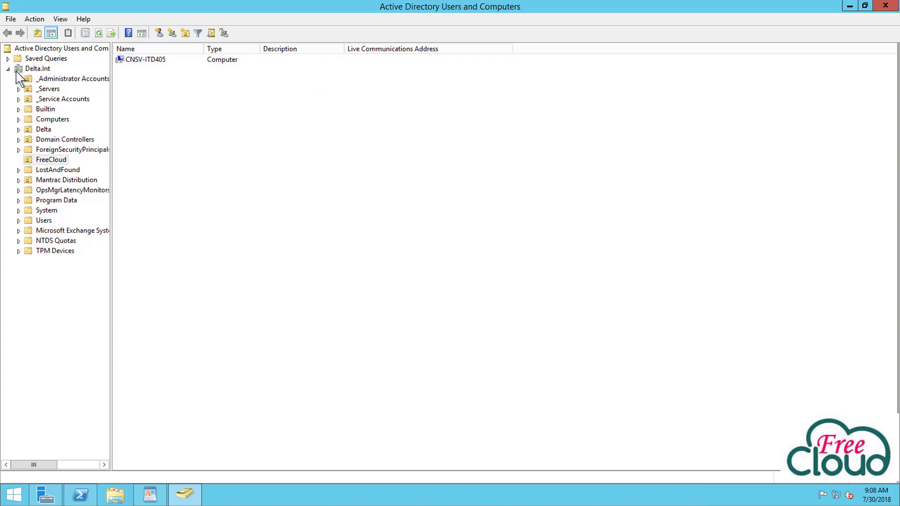
right_click(16, 72)
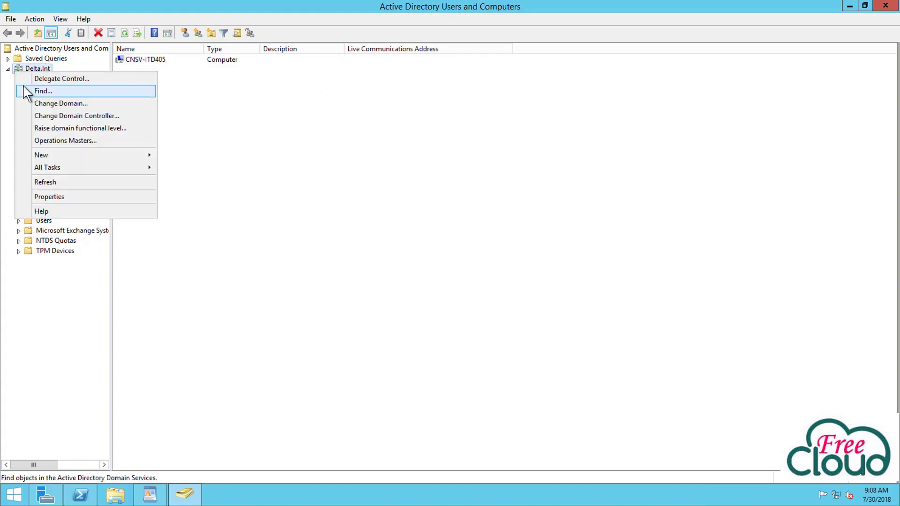
left_click(26, 92)
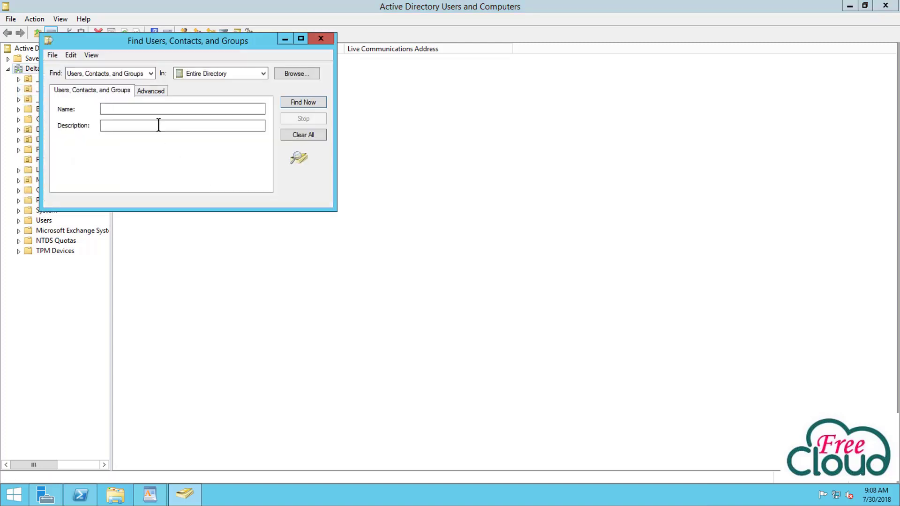
type("sche")
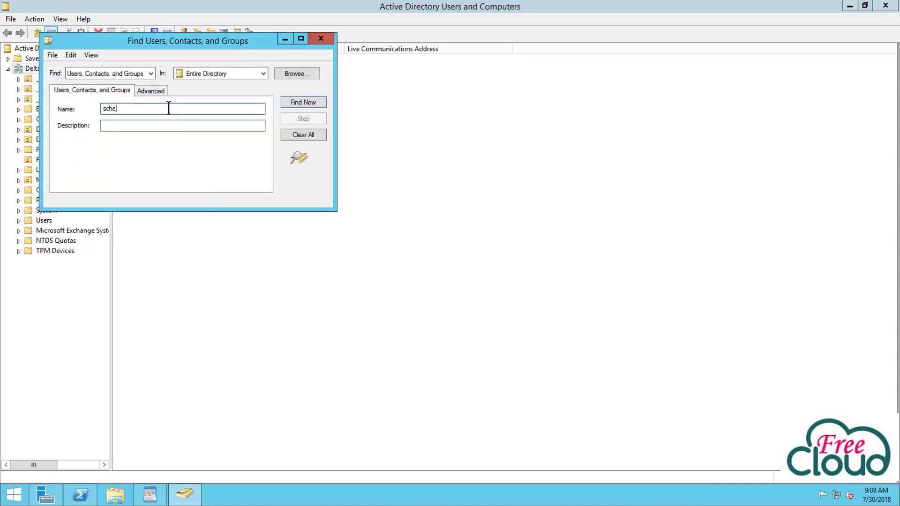
key("Return")
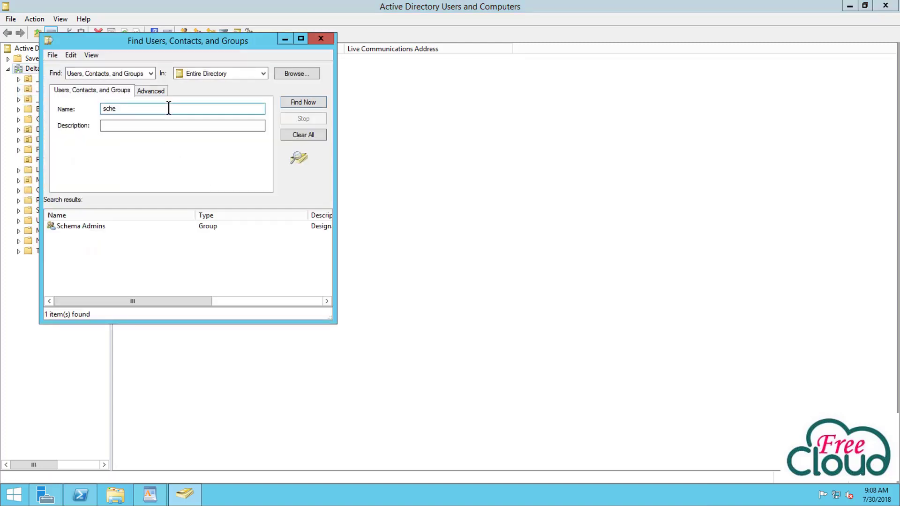
left_click(85, 226)
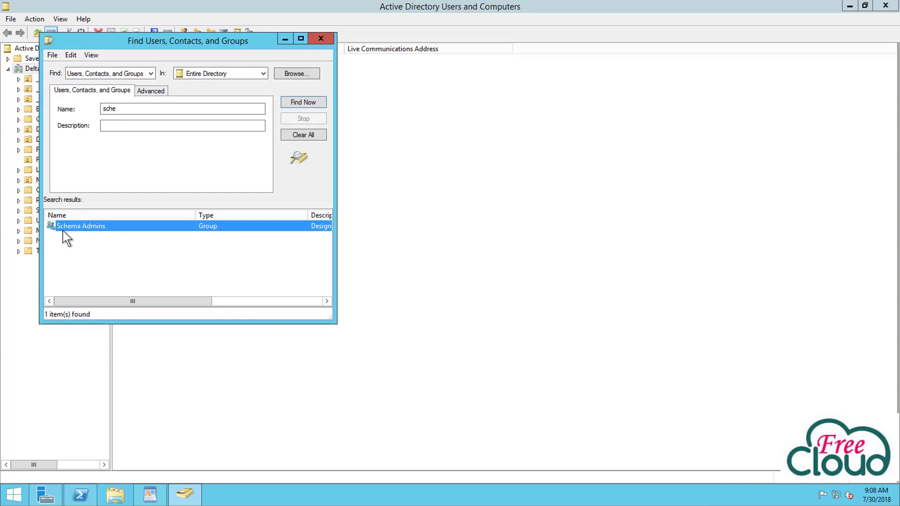
left_click(320, 39)
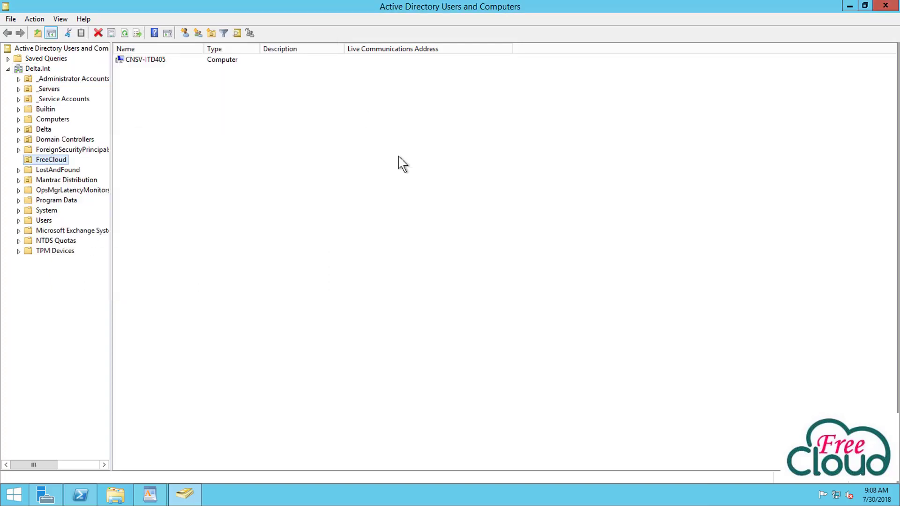
Run "netdom query fsmo" in an elevated Command Prompt to check the Schema master role holder, and close the prompt
right_click(19, 497)
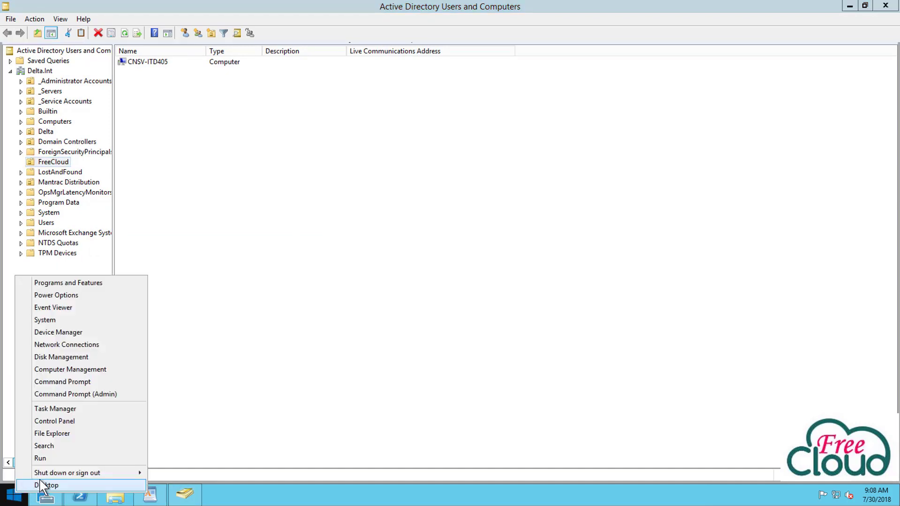
left_click(81, 394)
left_click(502, 268)
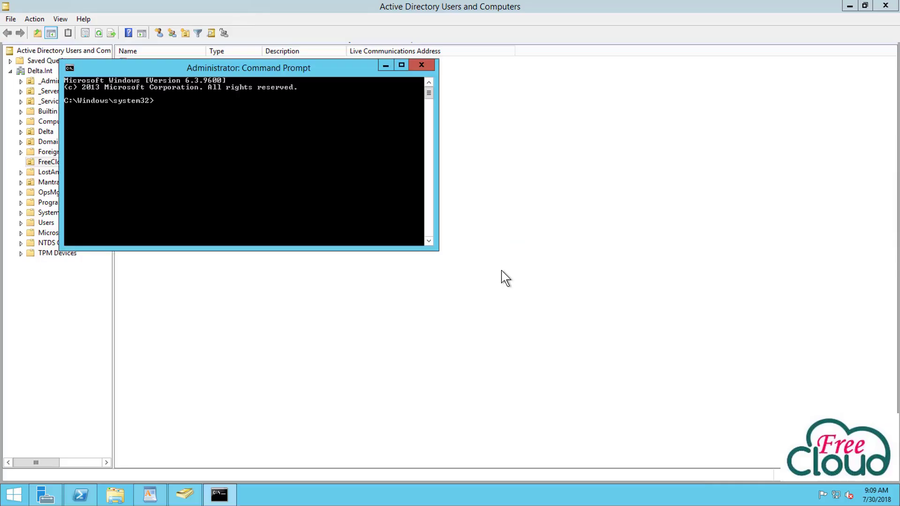
type("netdom query fsmo")
key("Return")
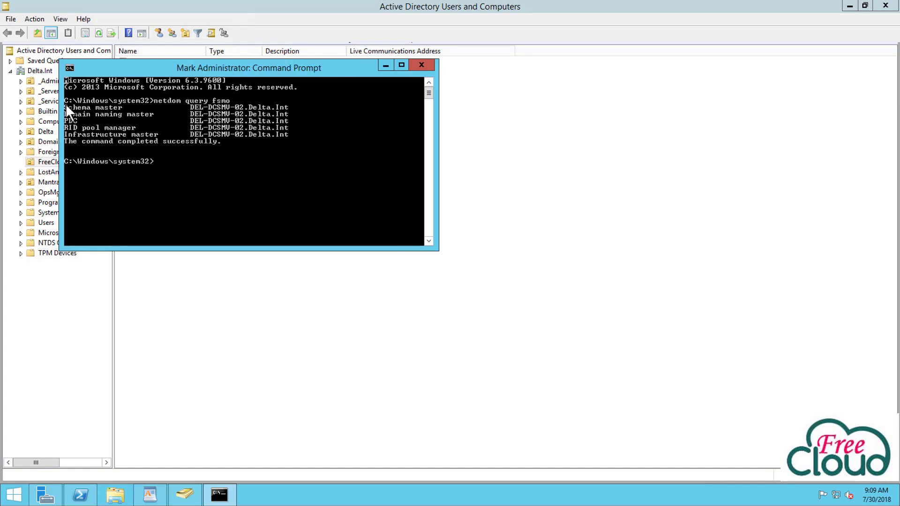
left_click_drag(65, 105, 102, 108)
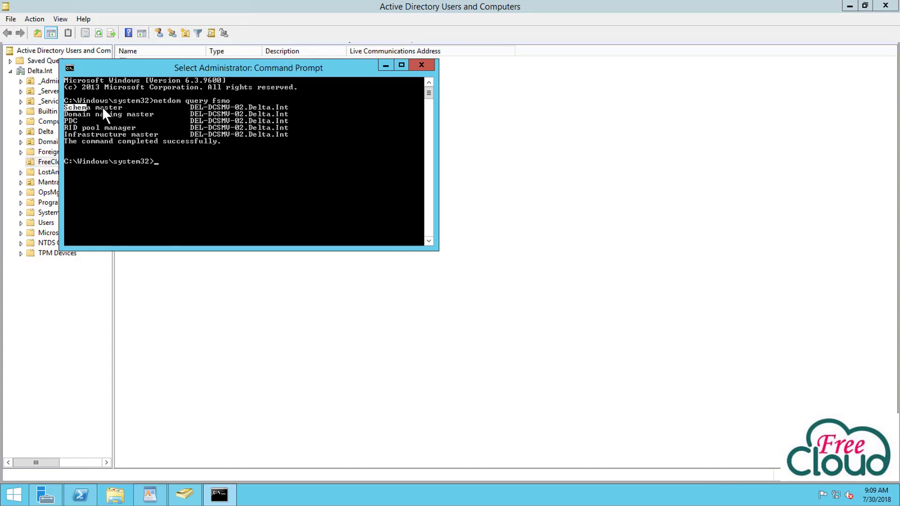
right_click(165, 108)
left_click(421, 65)
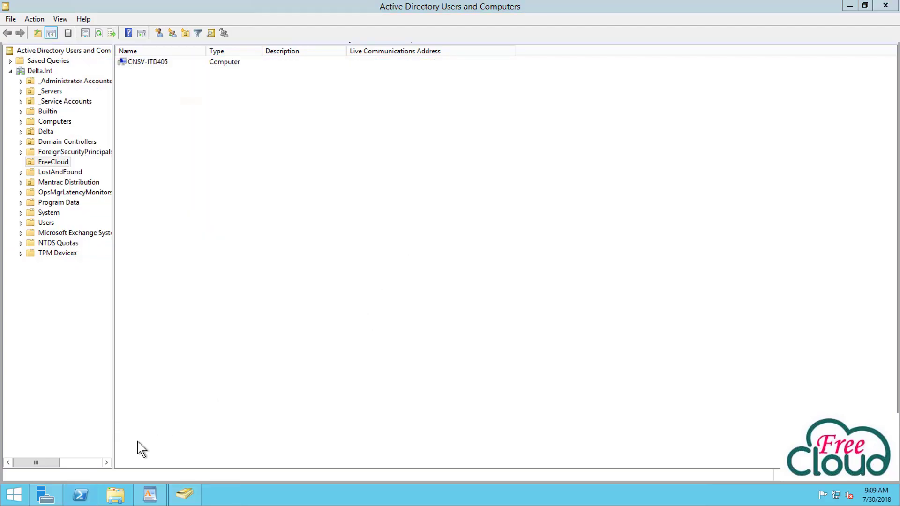
Start Windows PowerShell as administrator and allow the elevation
right_click(80, 495)
left_click(75, 400)
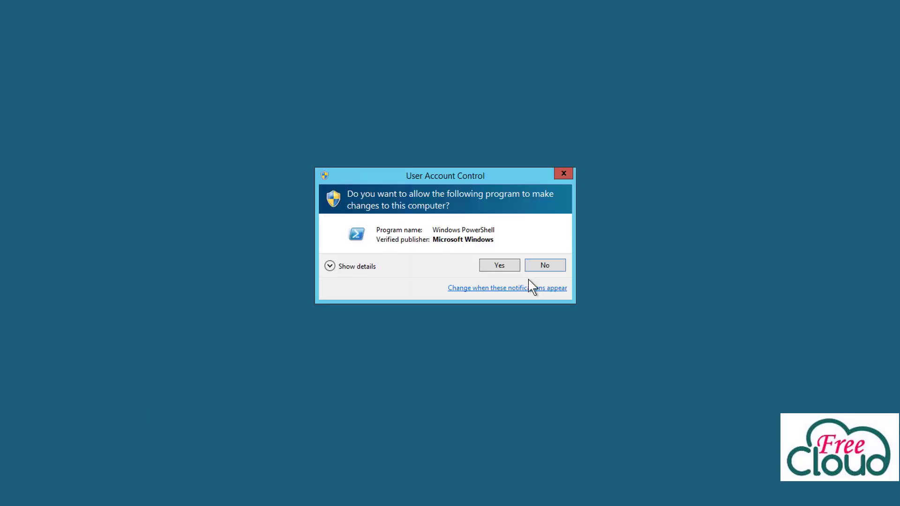
left_click(500, 265)
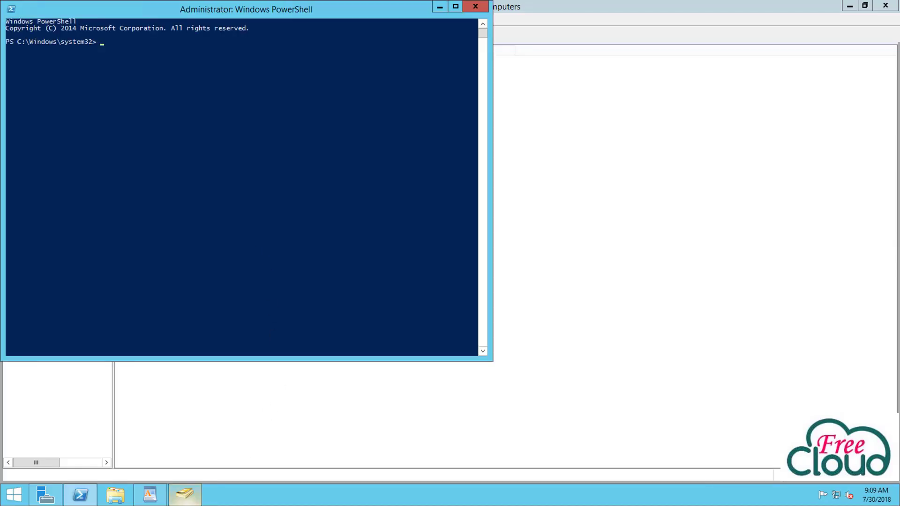
Switch to LAPS_OperationsGuide in WordPad and read the AD Preparation section on modifying the schema and importing the PowerShell module
left_click(150, 495)
scroll(372, 333, "down", 20)
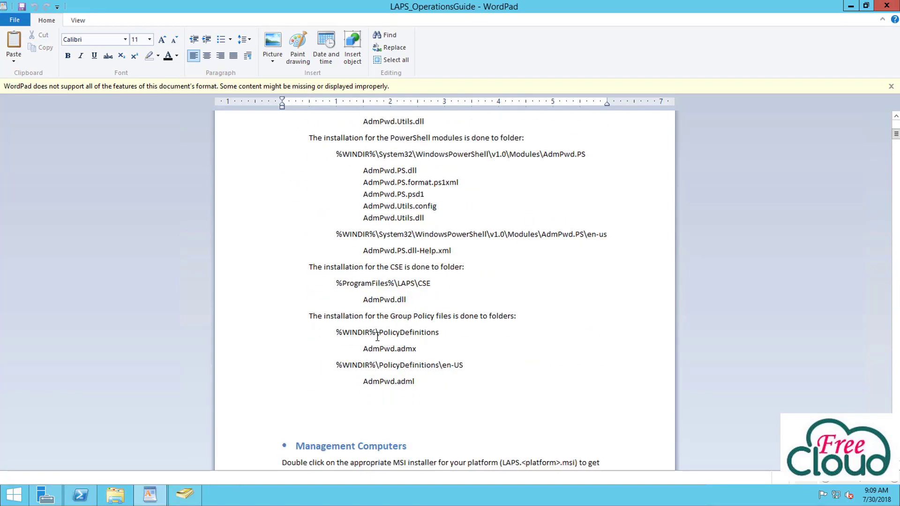
scroll(381, 356, "down", 5)
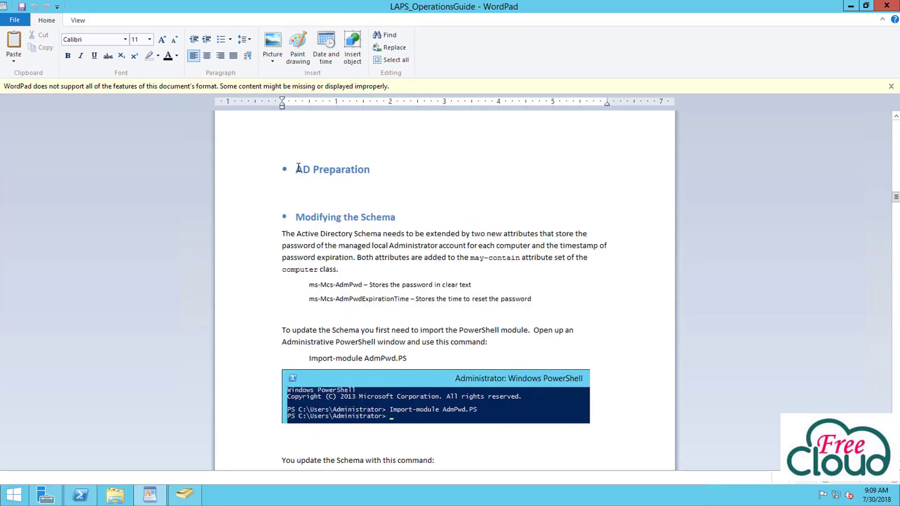
left_click_drag(296, 170, 376, 172)
left_click(393, 258)
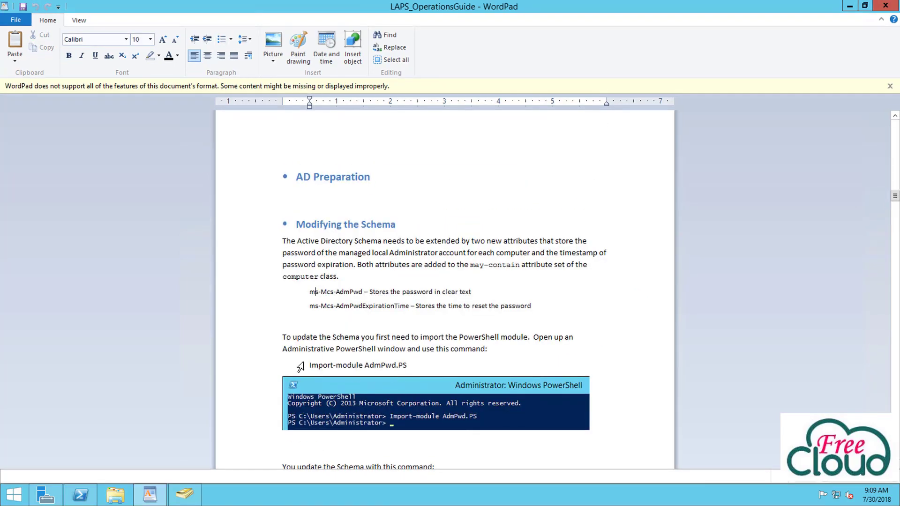
left_click_drag(283, 337, 378, 349)
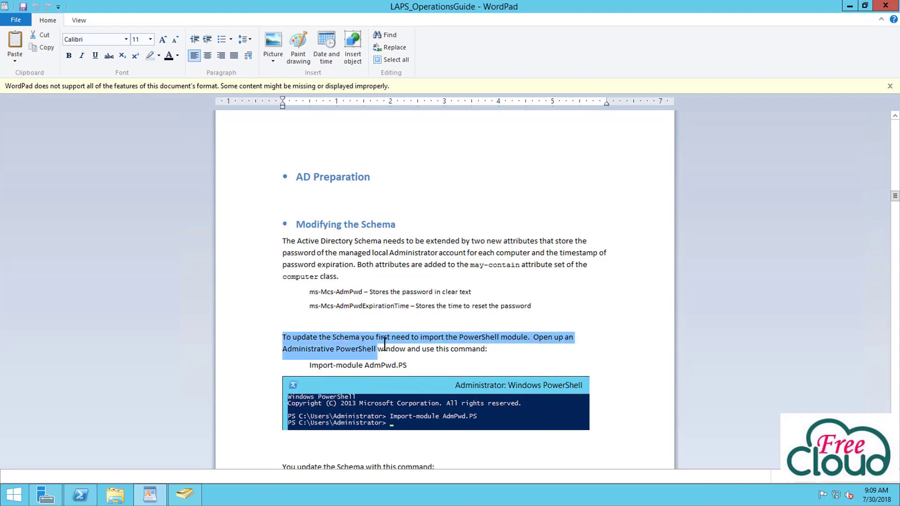
Copy the command "Import-module AdmPwd.PS" from the guide and run it in the elevated PowerShell window
left_click(342, 365)
left_click(302, 368)
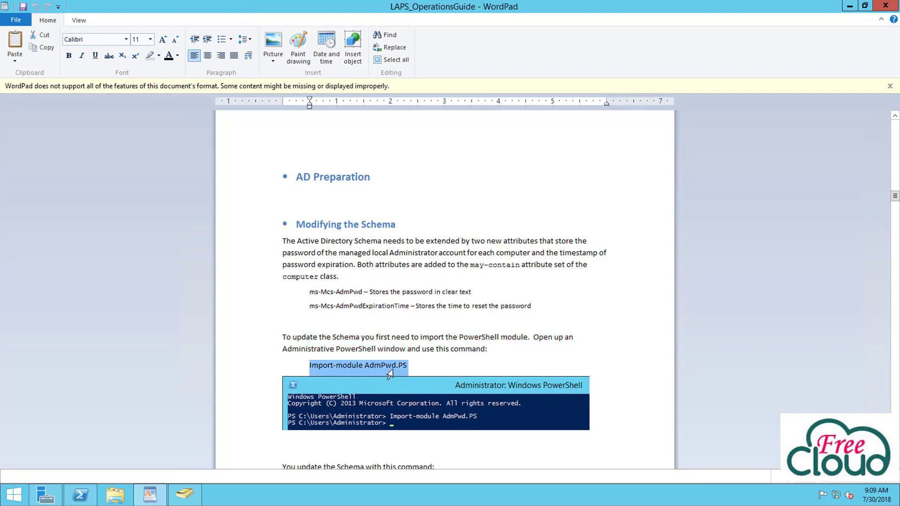
right_click(407, 369)
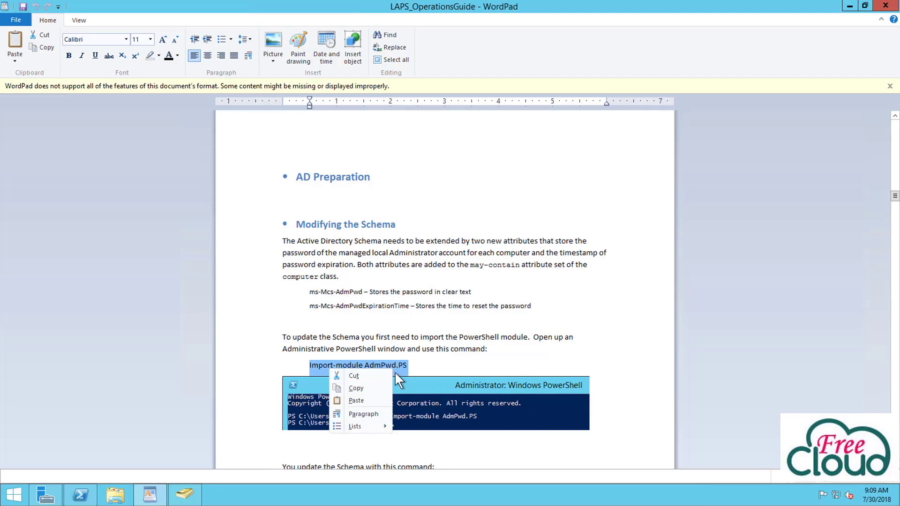
left_click(357, 388)
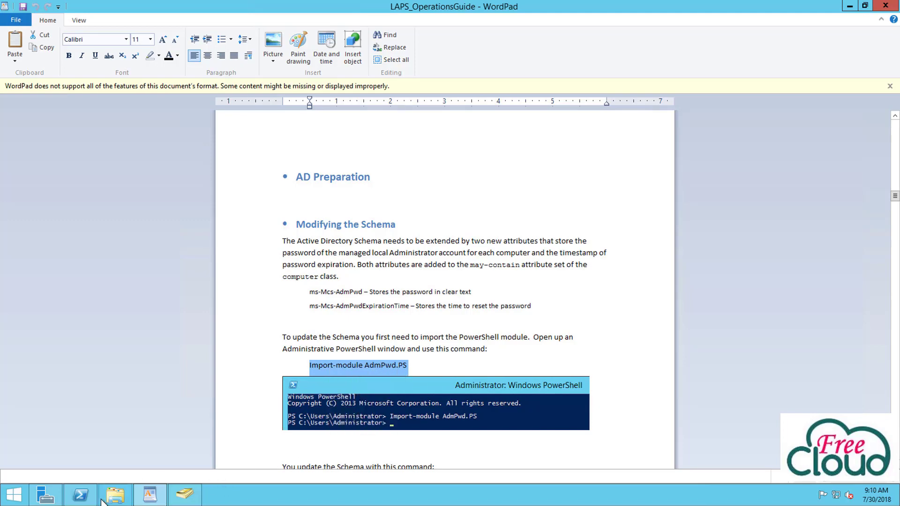
left_click(80, 494)
right_click(132, 114)
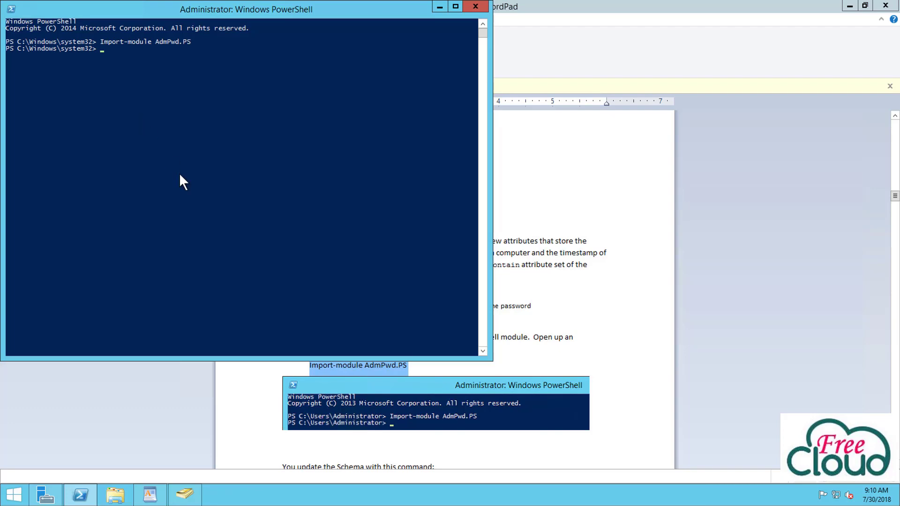
Copy the command "Update-AdmPwdADSchema" from the WordPad guide and run it in the elevated PowerShell window
left_click(426, 373)
scroll(445, 397, "down", 5)
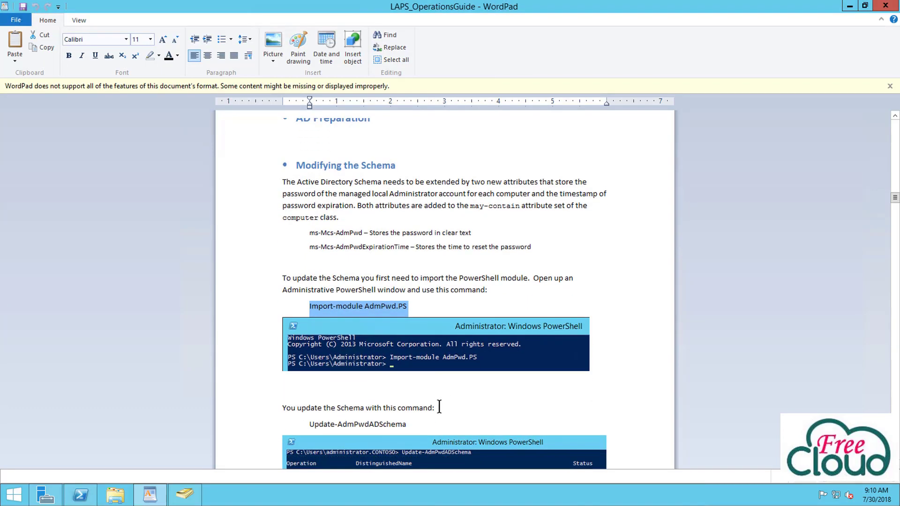
left_click_drag(406, 356, 318, 357)
right_click(319, 357)
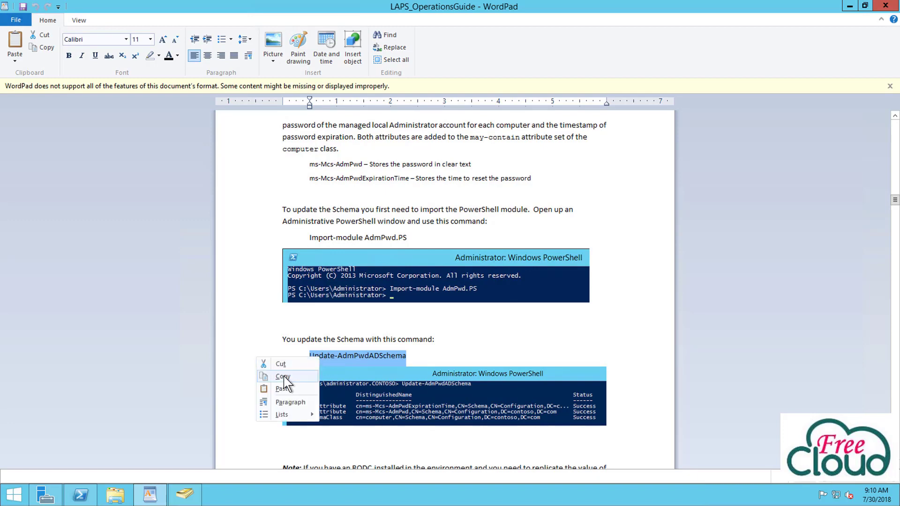
left_click(287, 377)
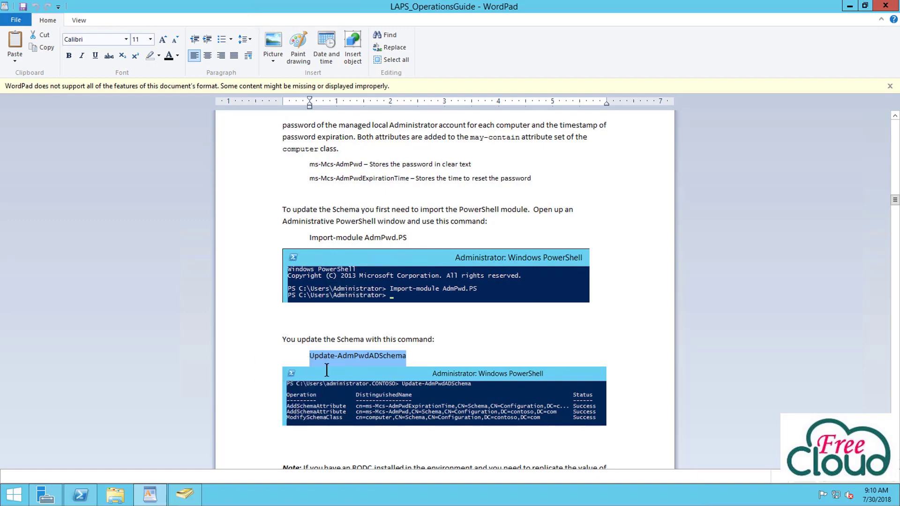
left_click(80, 495)
right_click(246, 131)
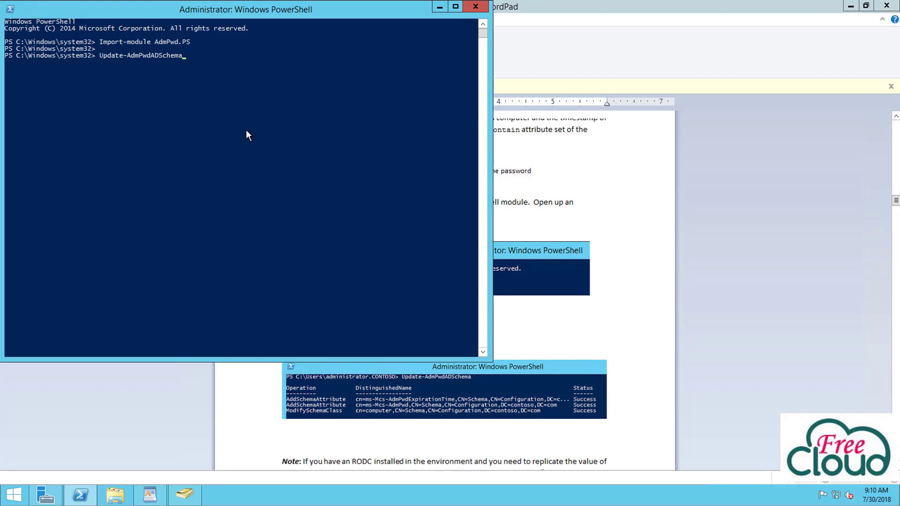
key("Return")
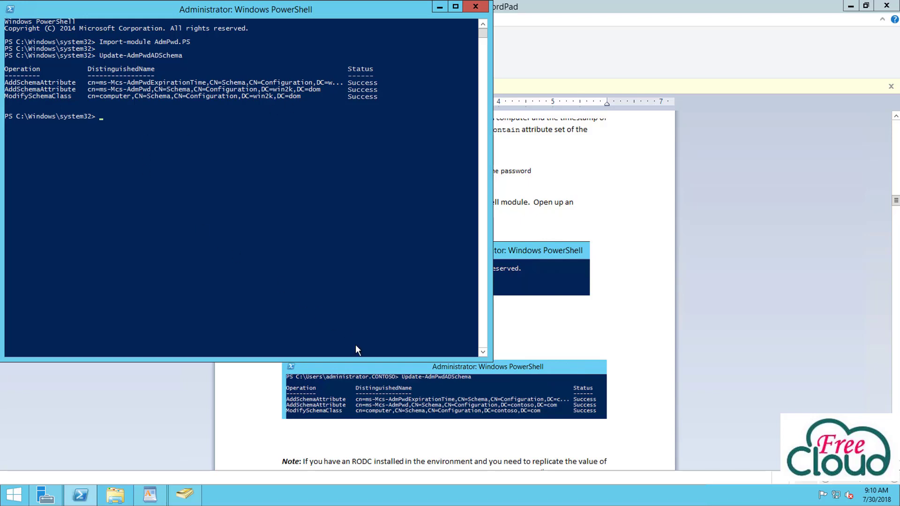
Switch to Active Directory Users and Computers and open the attribute list in the properties of computer CNSV-ITD405
key("alt+Tab")
scroll(446, 357, "down", 3)
left_click(437, 354)
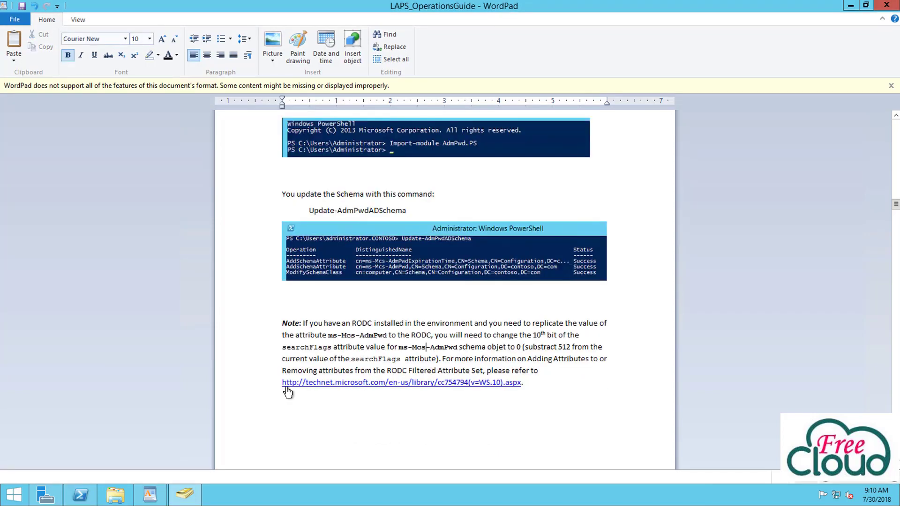
left_click(187, 504)
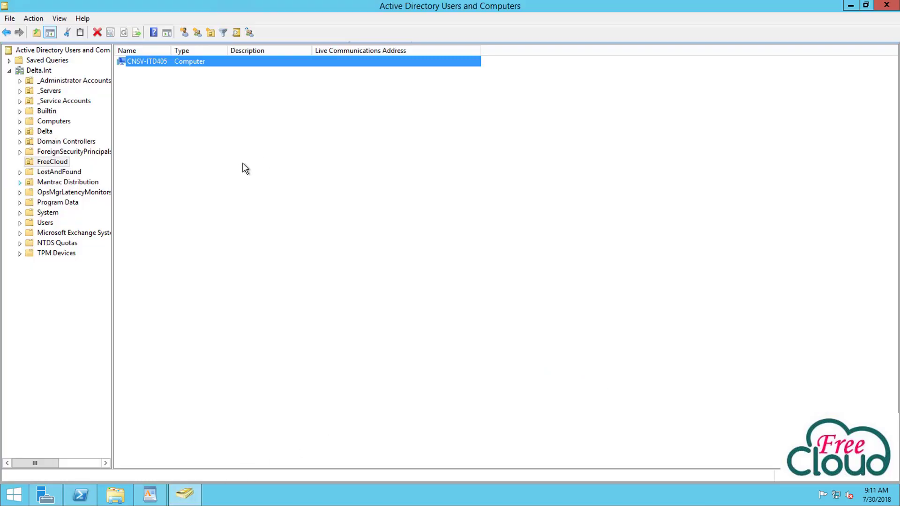
double_click(155, 63)
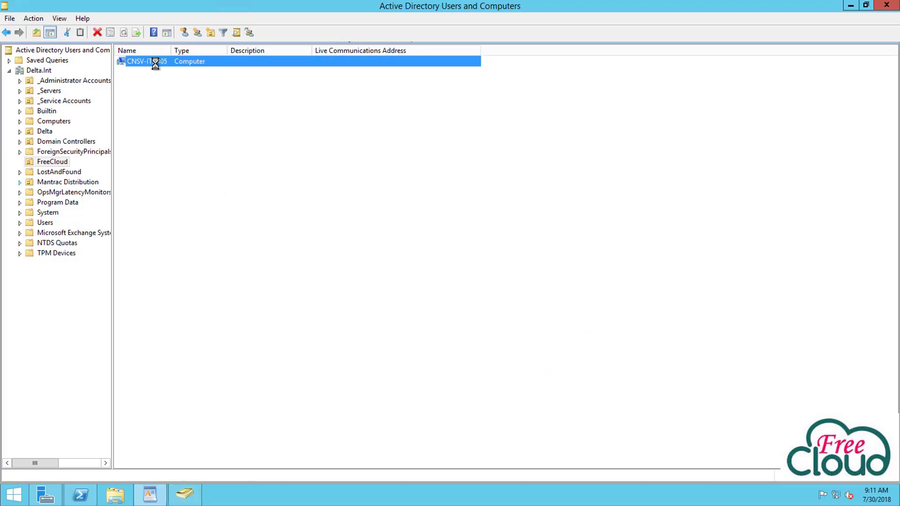
left_click(535, 125)
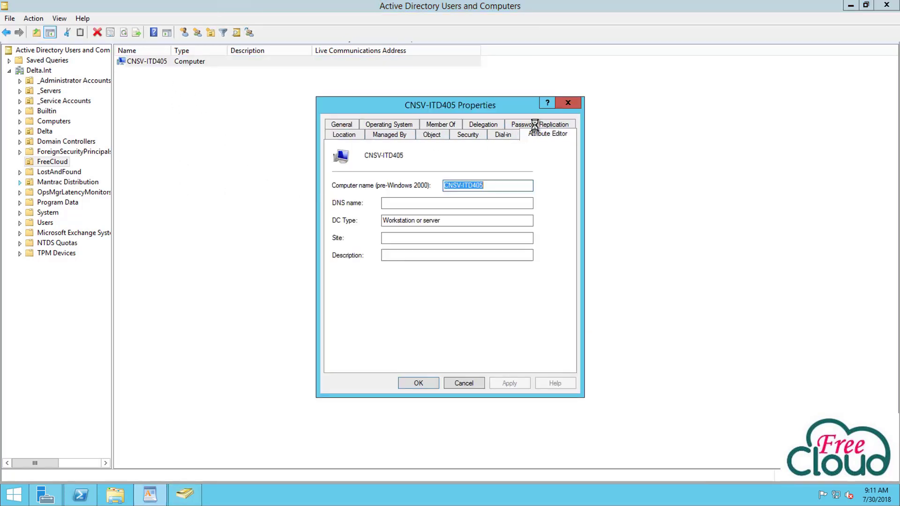
Check the computer's attribute list for ms-Mcs-AdmPwd and the password expiration attribute, and close the properties
left_click(391, 239)
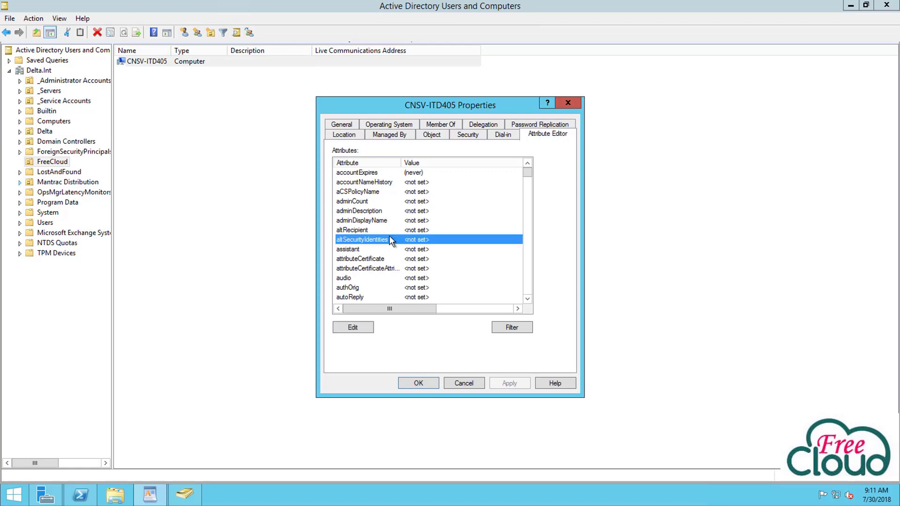
scroll(371, 253, "down", 20)
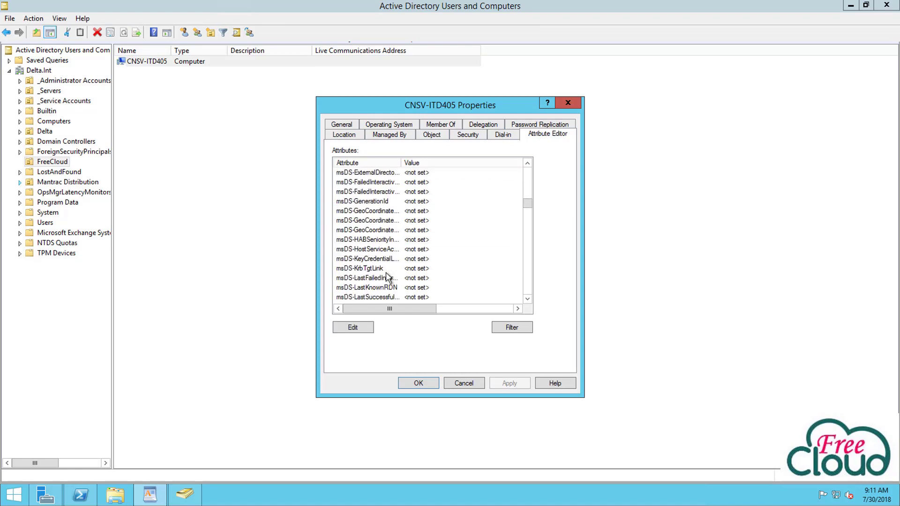
scroll(359, 270, "down", 10)
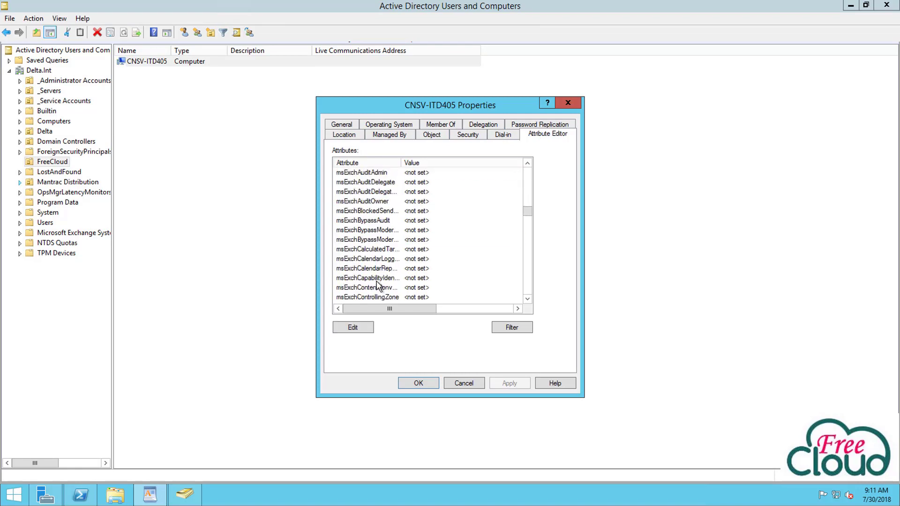
scroll(381, 282, "down", 15)
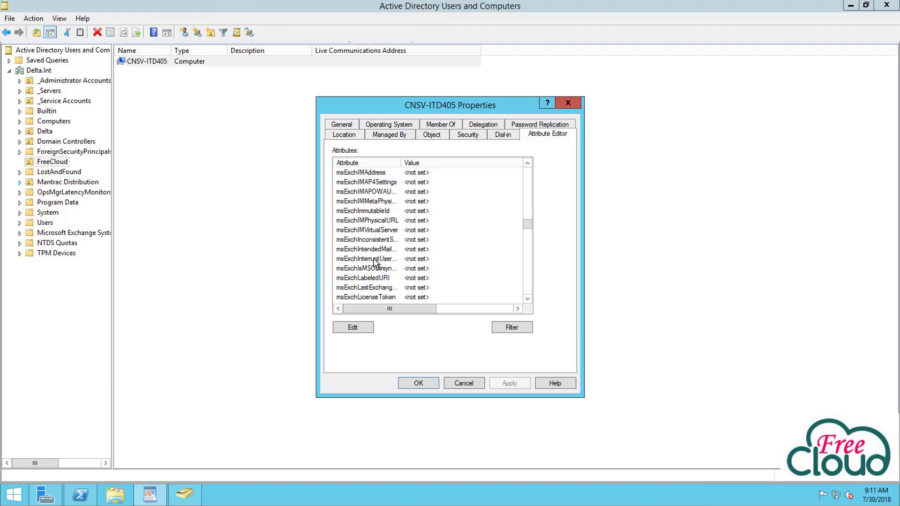
scroll(382, 272, "down", 12)
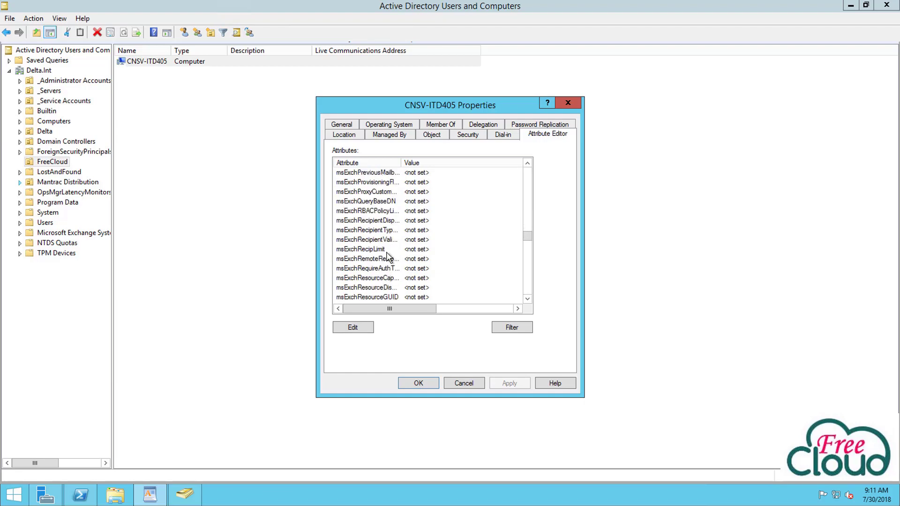
scroll(387, 271, "down", 9)
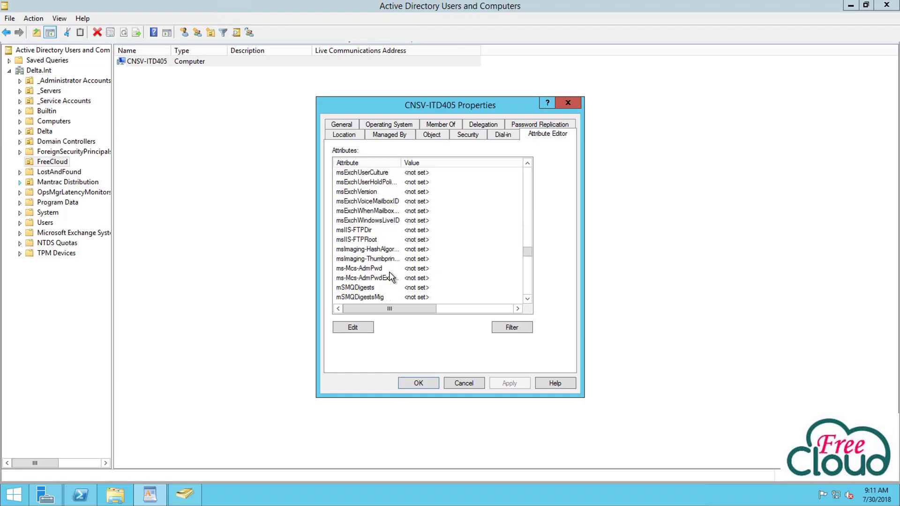
left_click(360, 269)
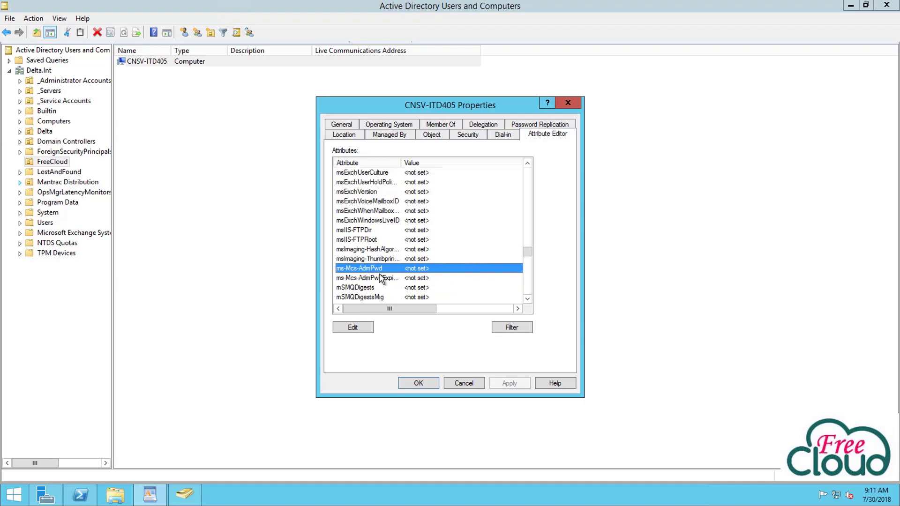
left_click(568, 102)
Switch to LAPS_OperationsGuide in WordPad and read on from the schema update to the Permissions section
key("alt+Tab")
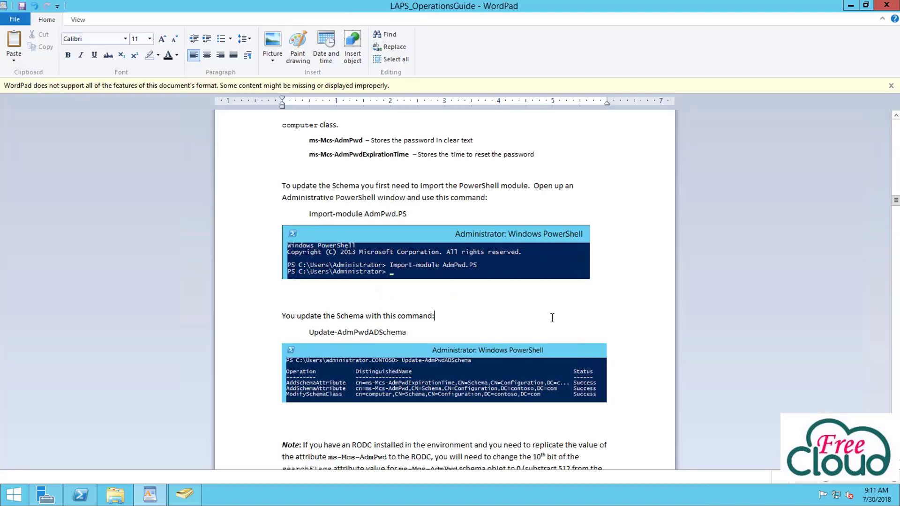
scroll(543, 323, "down", 6)
scroll(539, 328, "down", 5)
In Active Directory Users and Computers, create a universal security group named LapsAdmins in the FreeCloud OU
key("alt+Tab")
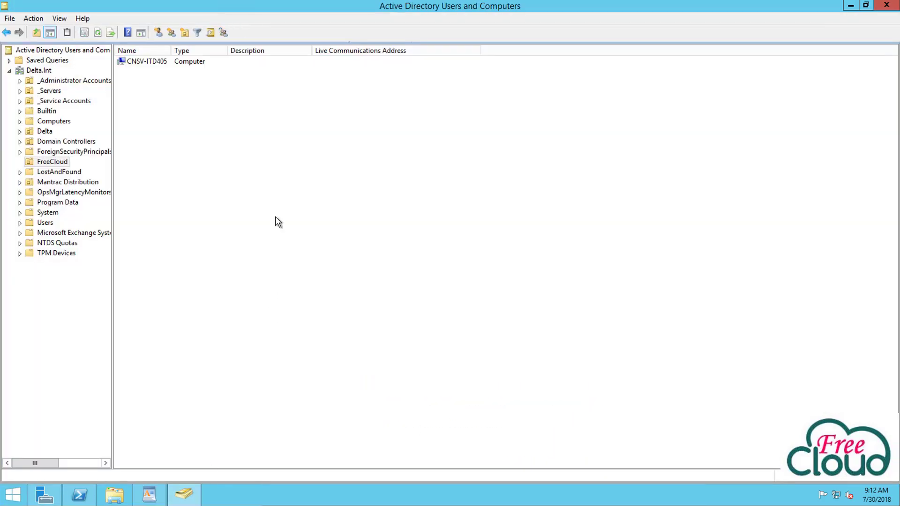
left_click(49, 163)
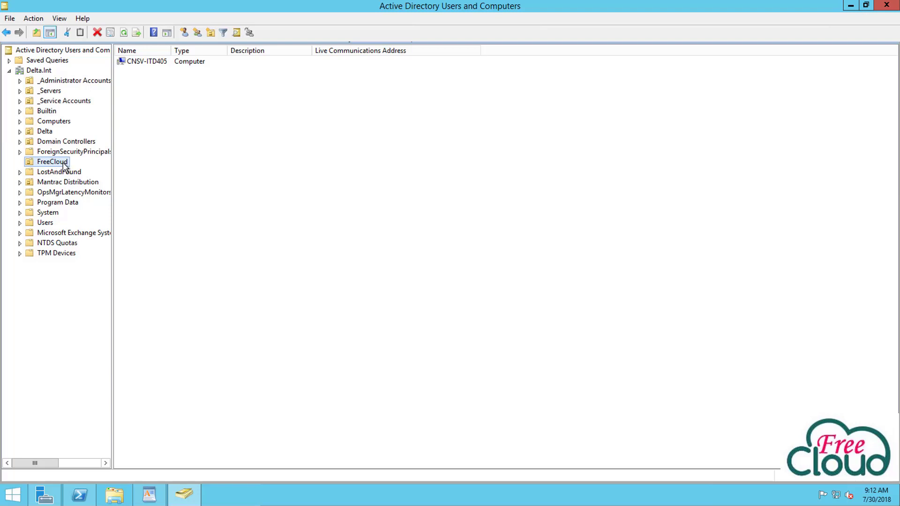
left_click(139, 65)
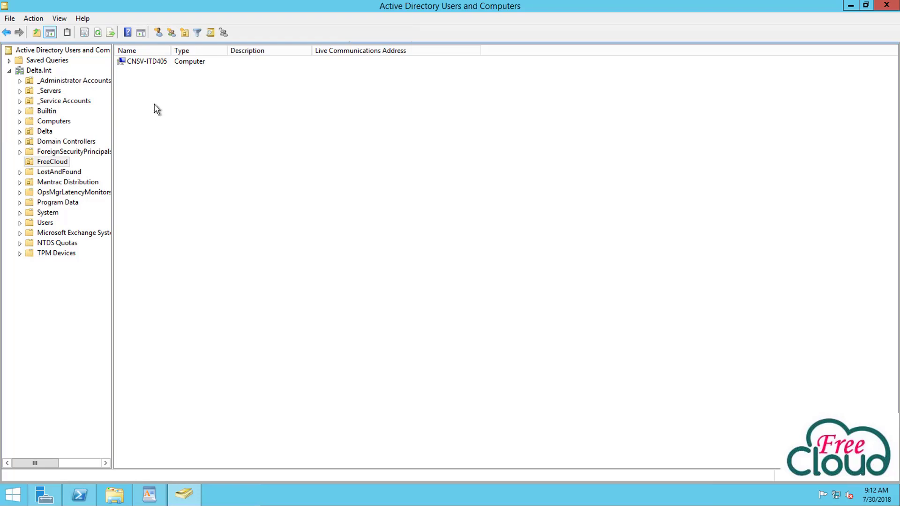
right_click(177, 183)
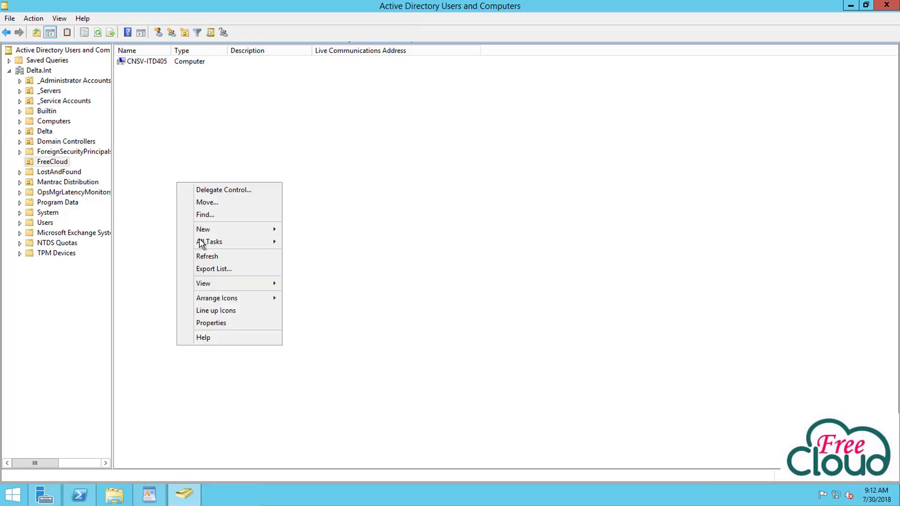
mouse_move(206, 230)
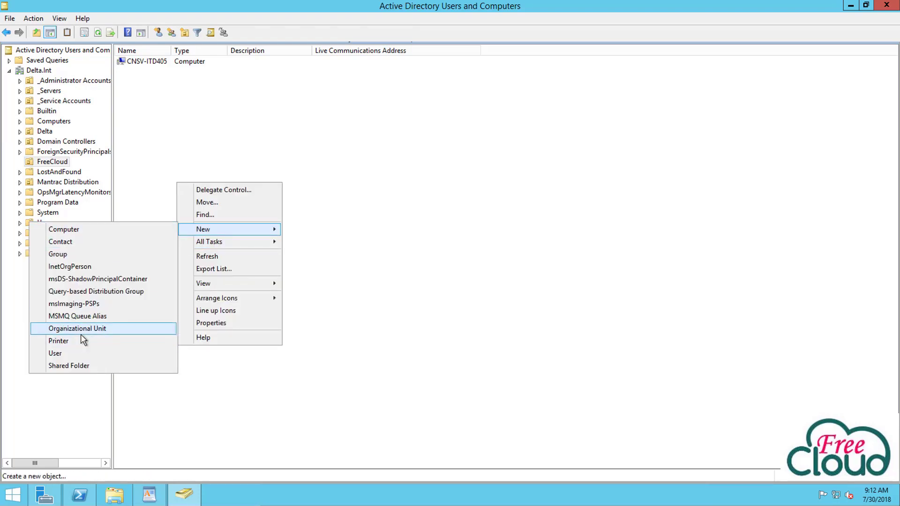
left_click(63, 254)
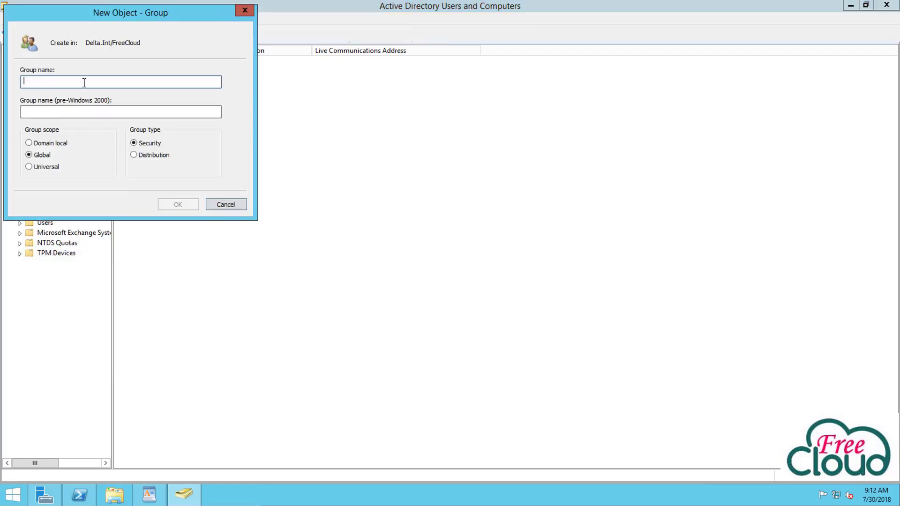
type("Laps")
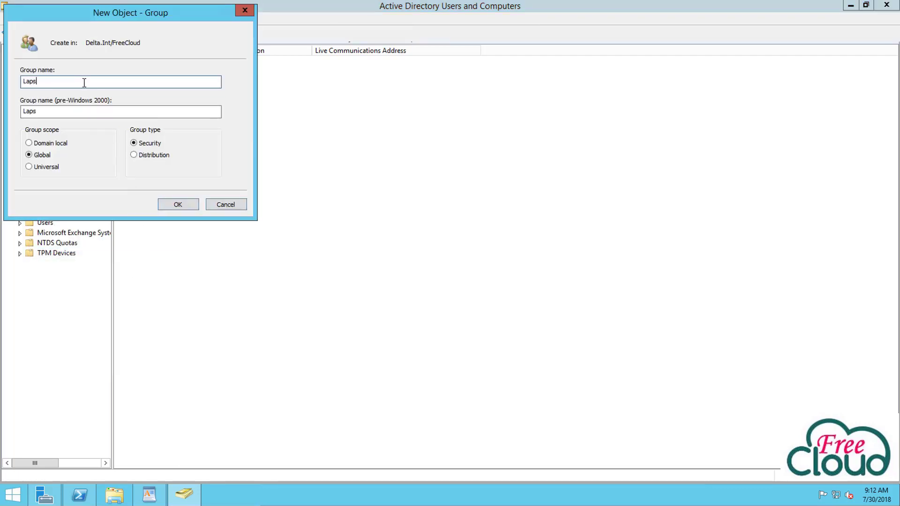
type("Admins")
left_click(44, 167)
left_click(176, 206)
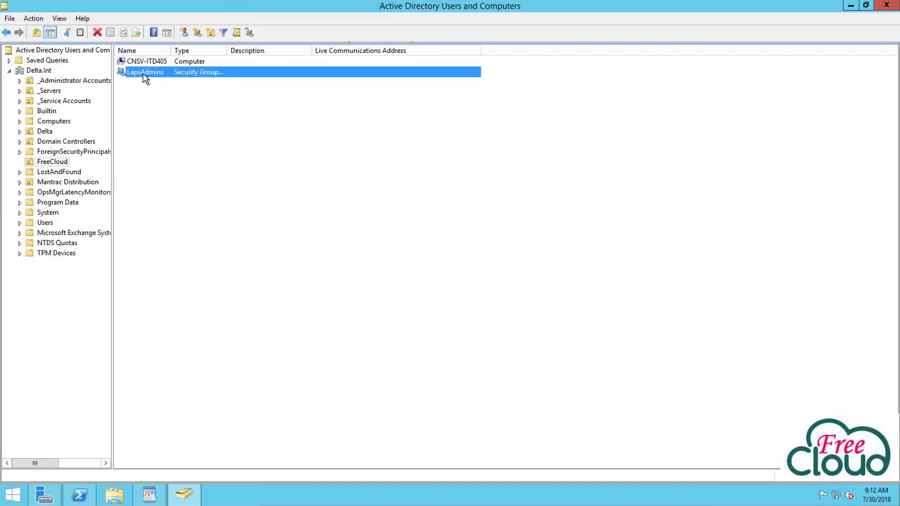
left_click(240, 287)
In LAPS_OperationsGuide under Adding Machine Rights, replace the OU placeholder of the Set-AdmPwdComputerSelfPermission command with "Freecloud"
key("alt+Tab")
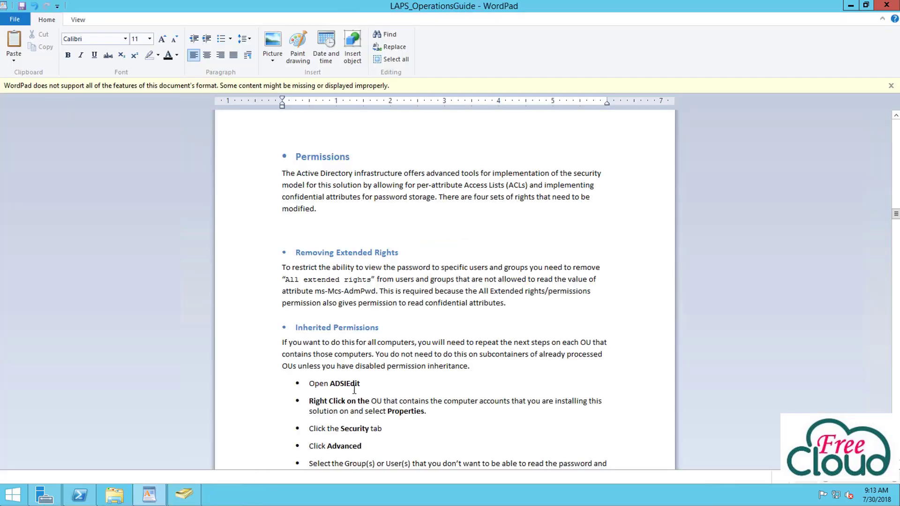
scroll(466, 340, "down", 5)
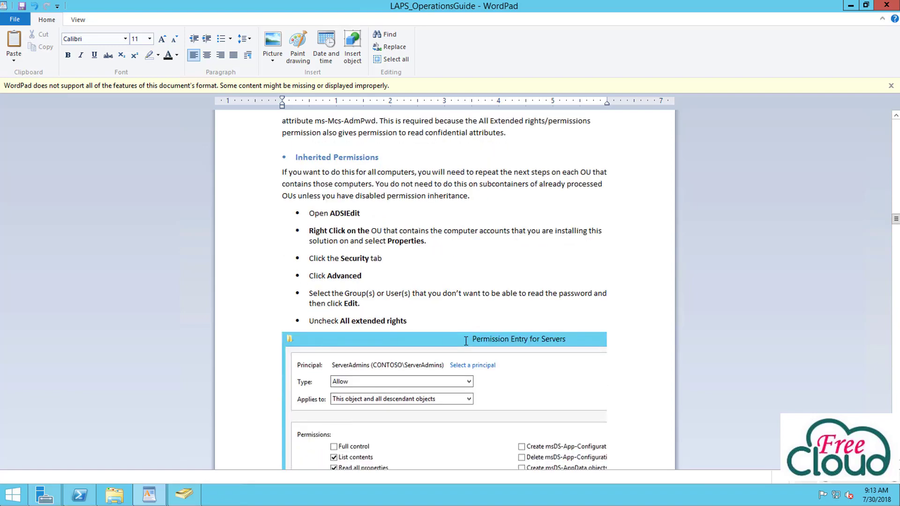
scroll(466, 341, "down", 2)
scroll(466, 341, "down", 10)
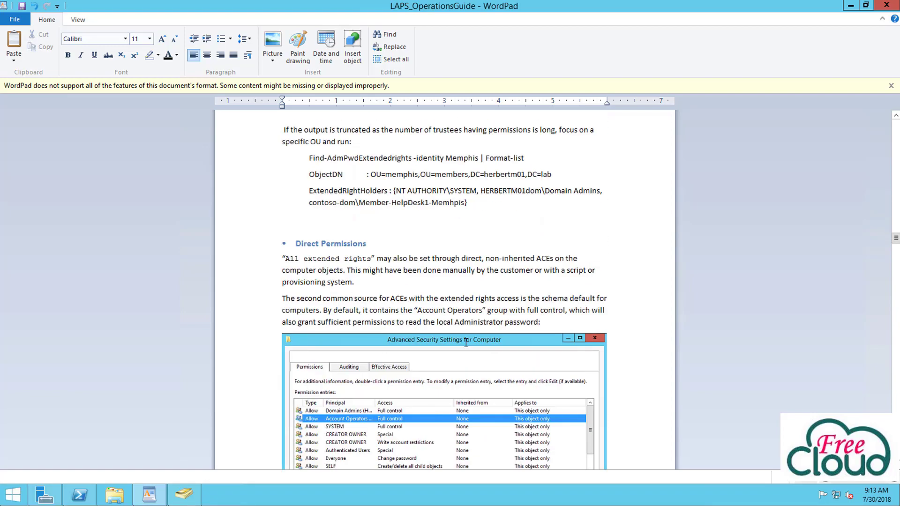
scroll(467, 344, "down", 3)
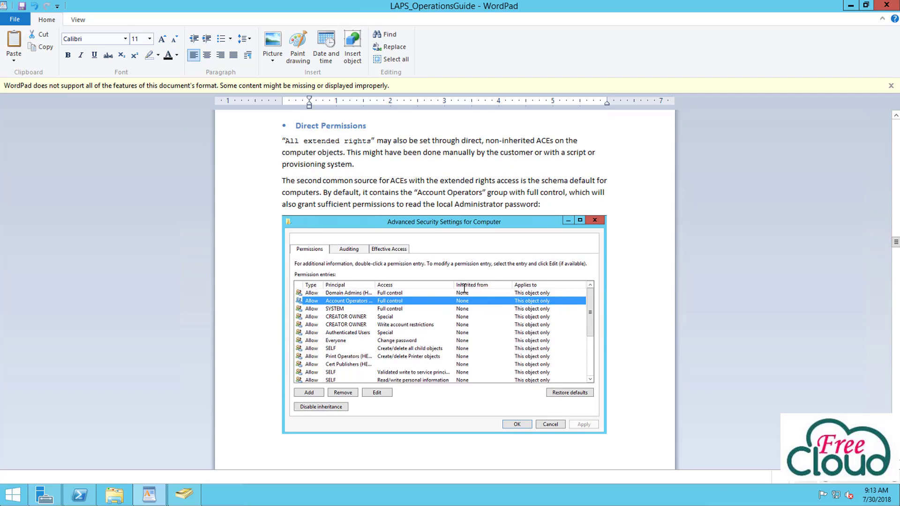
scroll(464, 289, "down", 10)
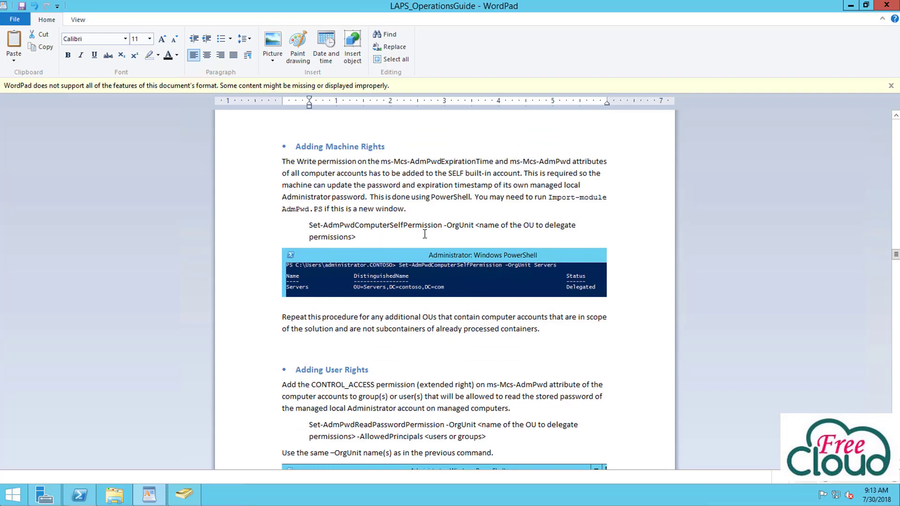
left_click_drag(477, 226, 453, 275)
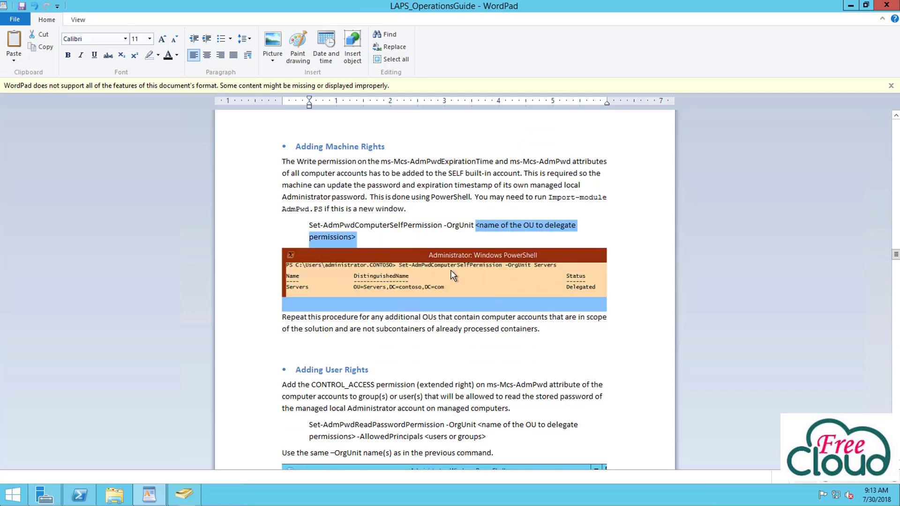
type("Freecloud")
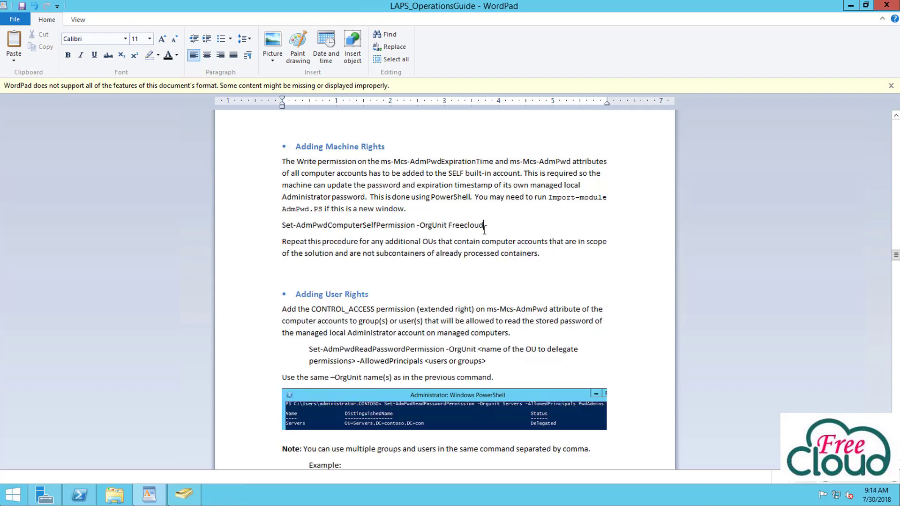
Copy the command "Set-AdmPwdComputerSelfPermission -OrgUnit Freecloud" from the guide and run it in the elevated PowerShell window
left_click_drag(484, 225, 285, 227)
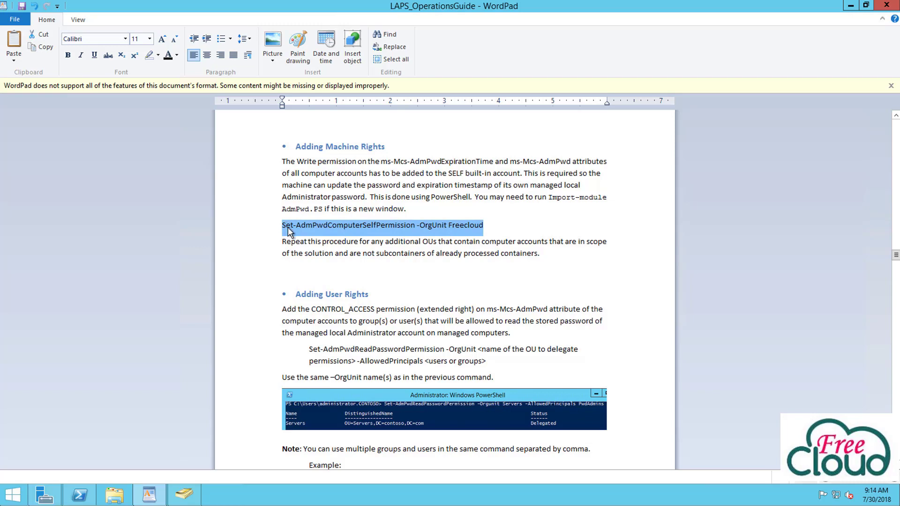
right_click(225, 228)
left_click(250, 249)
left_click(79, 495)
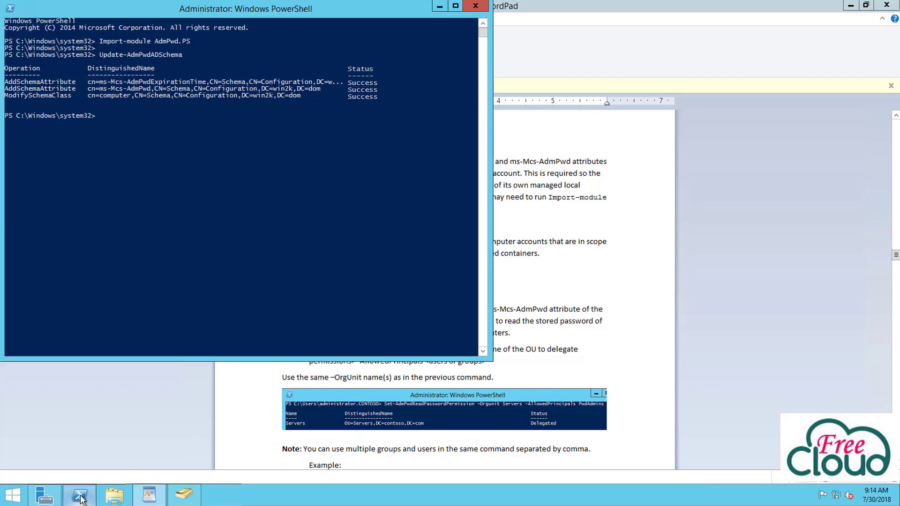
right_click(169, 179)
key("Return")
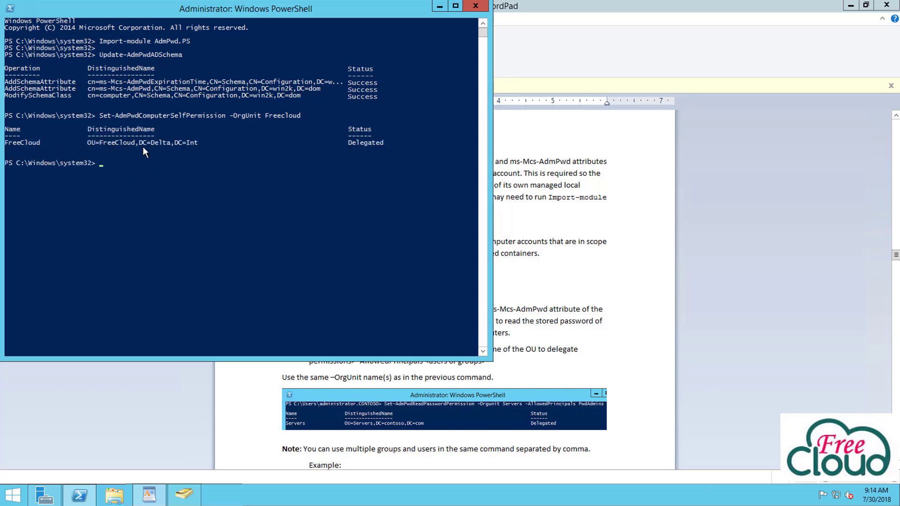
Check the FreeCloud OU's group in Active Directory Users and Computers and return to the Adding User Rights section of LAPS_OperationsGuide
left_click(184, 494)
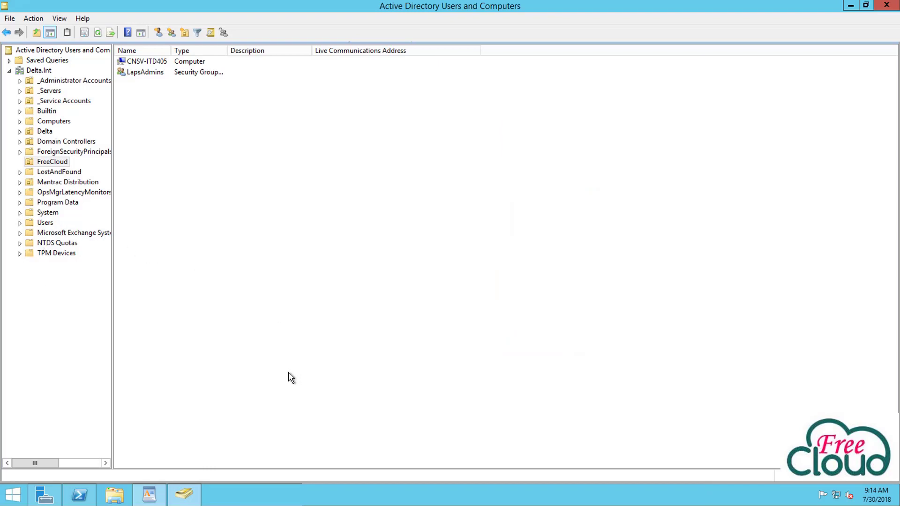
left_click(853, 6)
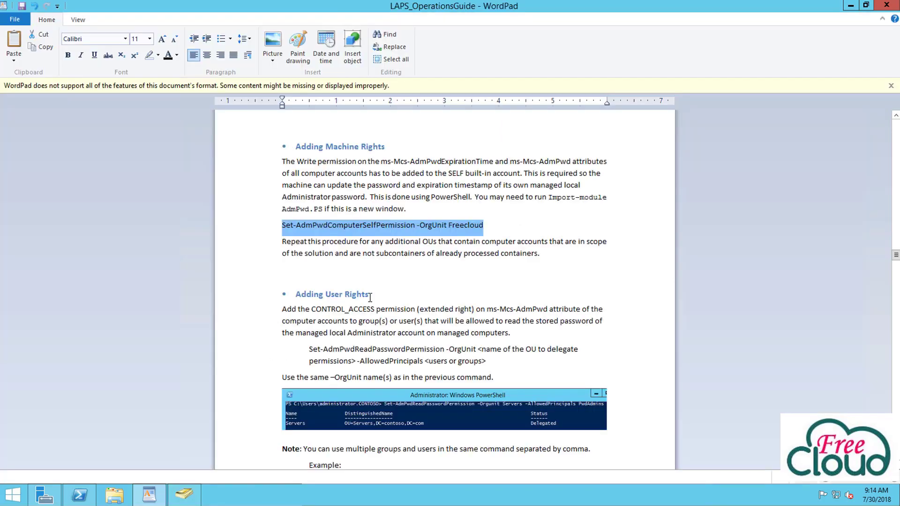
left_click(345, 276)
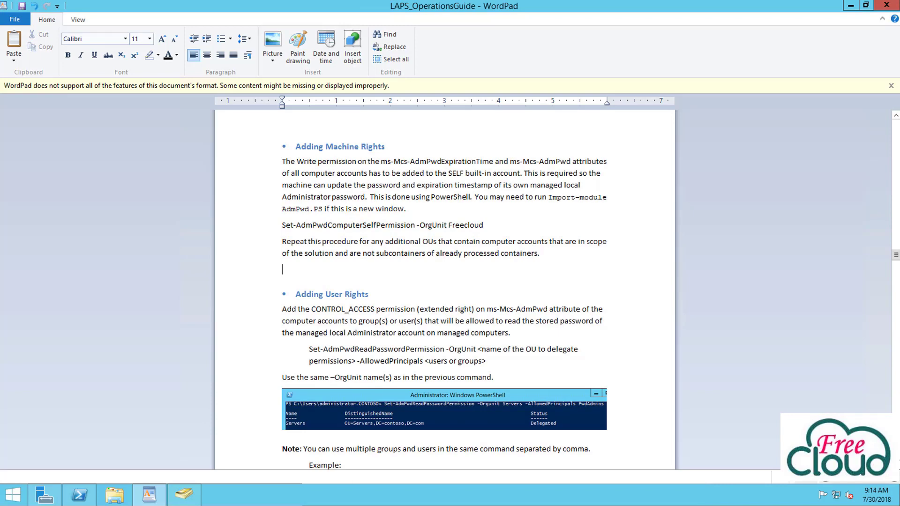
left_click(312, 293)
scroll(394, 325, "down", 2)
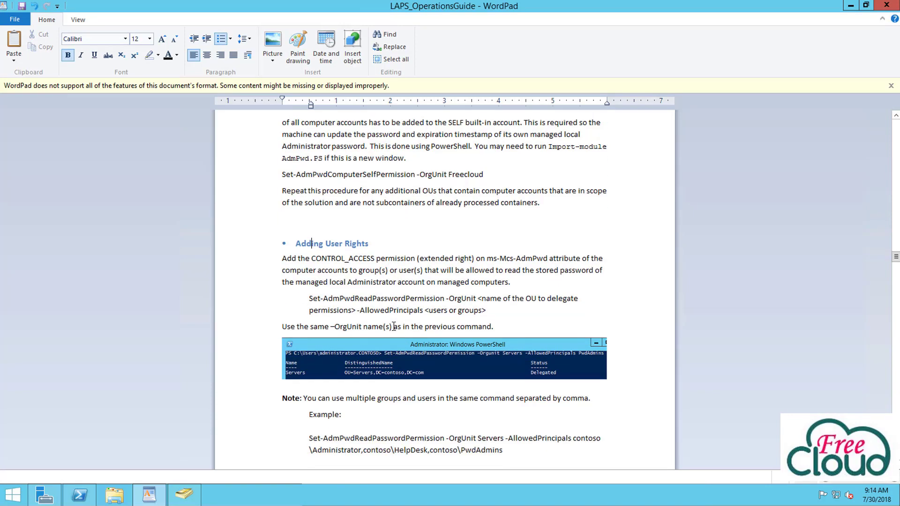
scroll(394, 326, "down", 1)
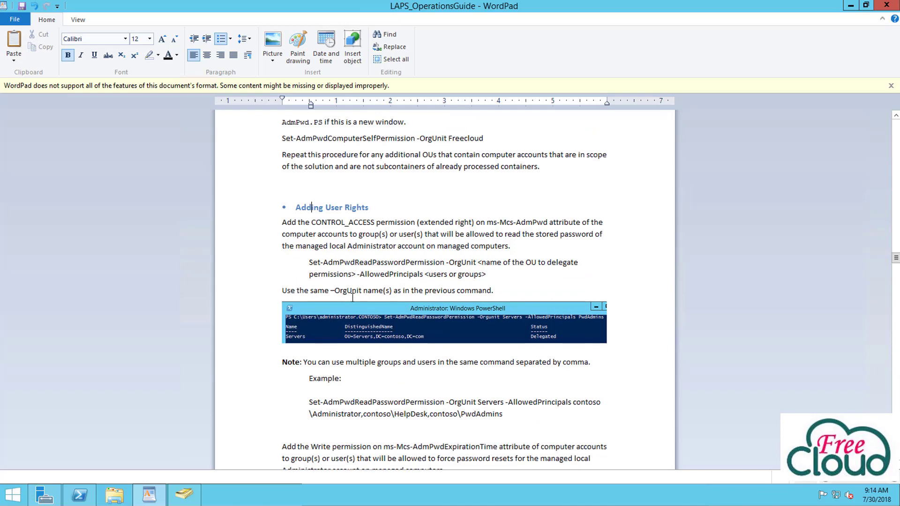
scroll(353, 297, "down", 1)
In the guide's example Set-AdmPwdReadPasswordPermission command, replace the OU with "Freecloud" and the first principal's domain "contoso" with "Lapsadmin"
left_click_drag(306, 364, 491, 358)
left_click(503, 360)
key("BackSpace")
key("BackSpace")
key("BackSpace")
key("BackSpace")
key("BackSpace")
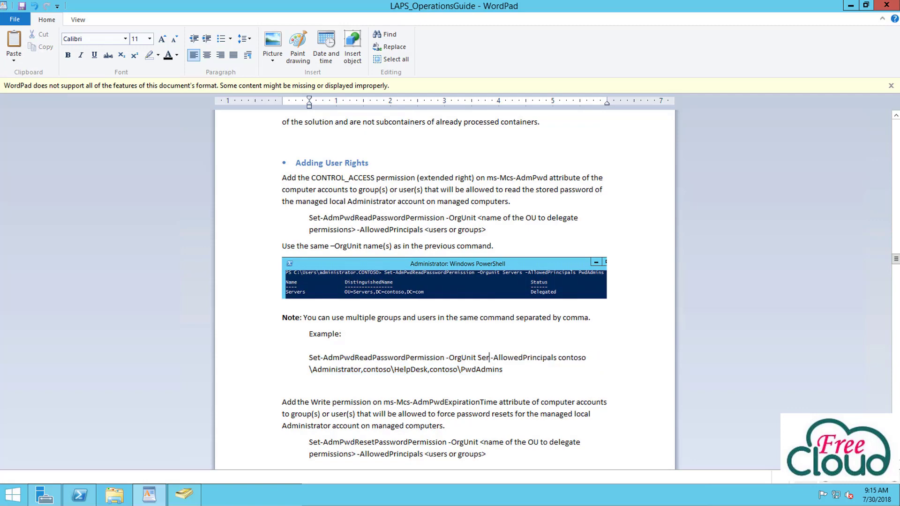
key("Delete")
key("Delete")
type("Freecloud")
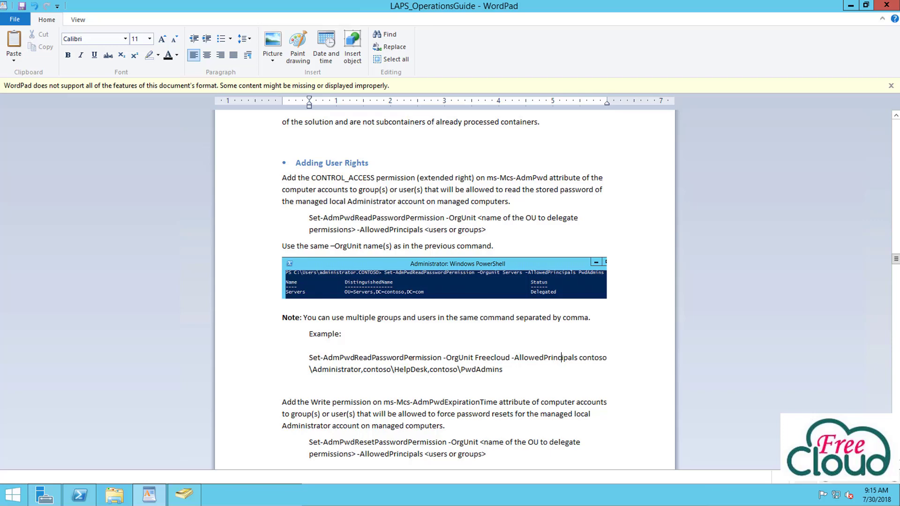
left_click_drag(579, 358, 607, 357)
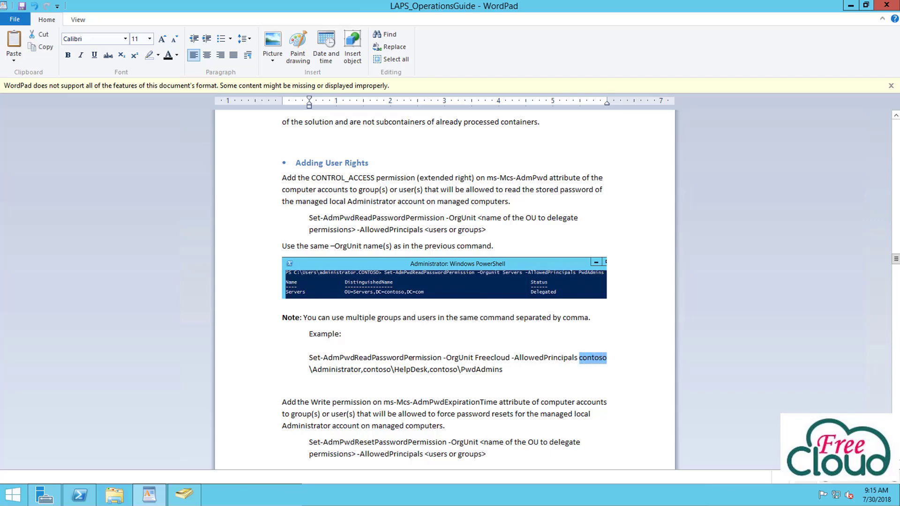
type("Lapsadmin")
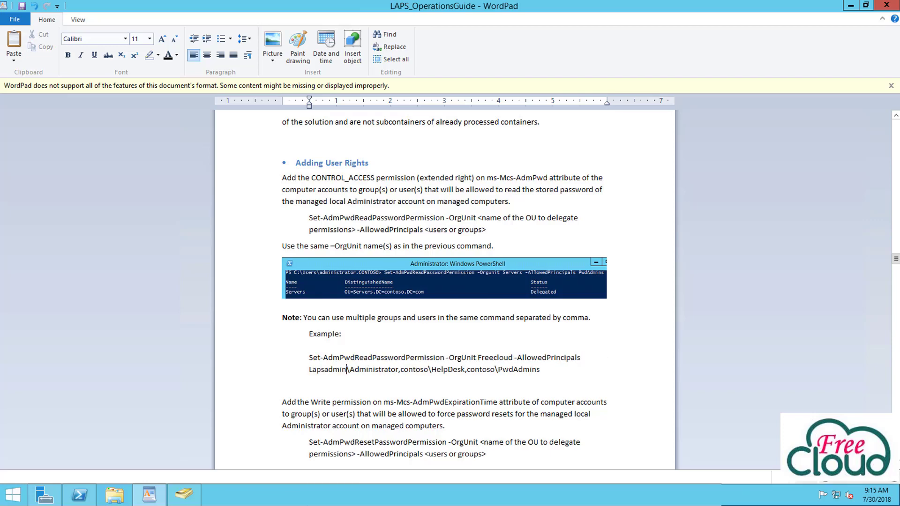
Copy "Set-AdmPwdReadPasswordPermission -OrgUnit Freecloud -AllowedPrincipals Lapsadmin" from the guide and try to run it in the elevated PowerShell window
left_click_drag(347, 370, 310, 358)
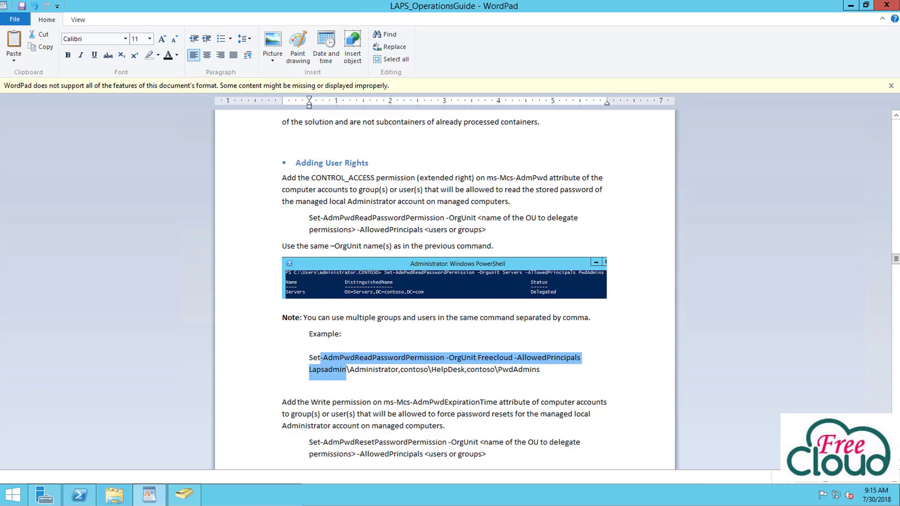
right_click(327, 367)
left_click(293, 379)
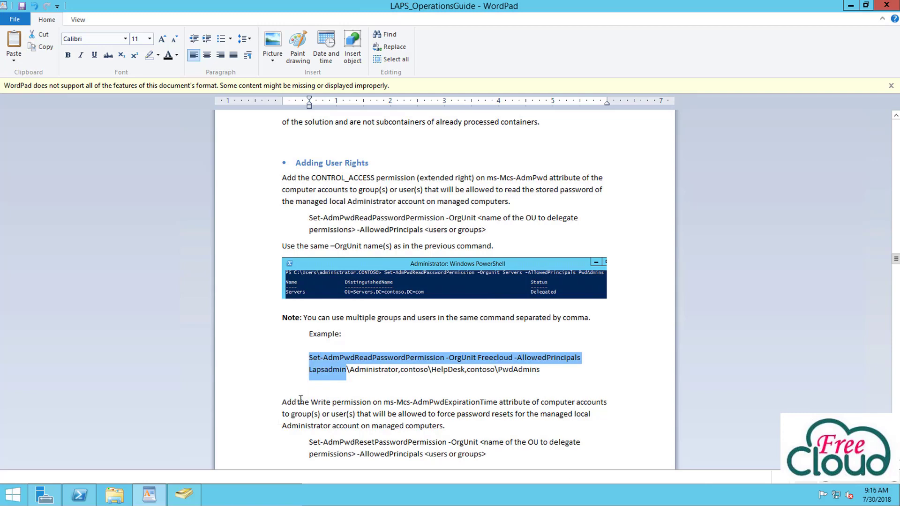
left_click(81, 496)
right_click(153, 225)
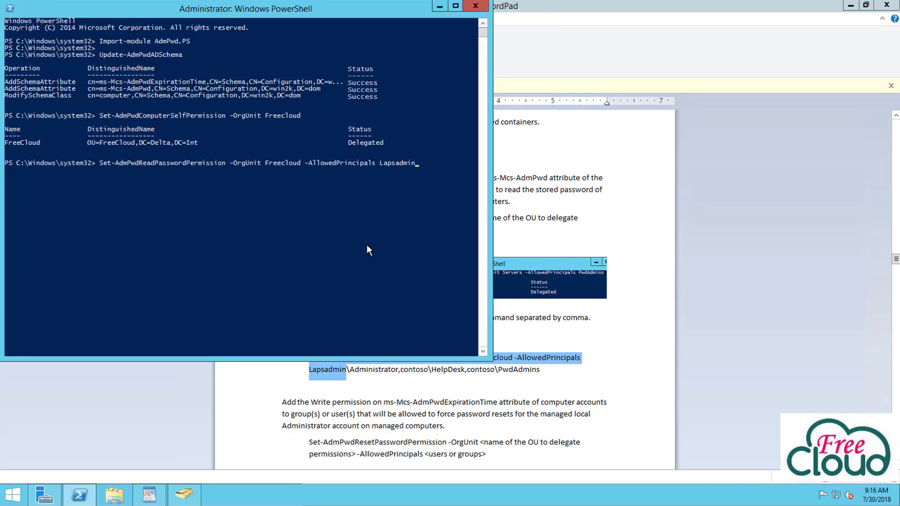
key("Return")
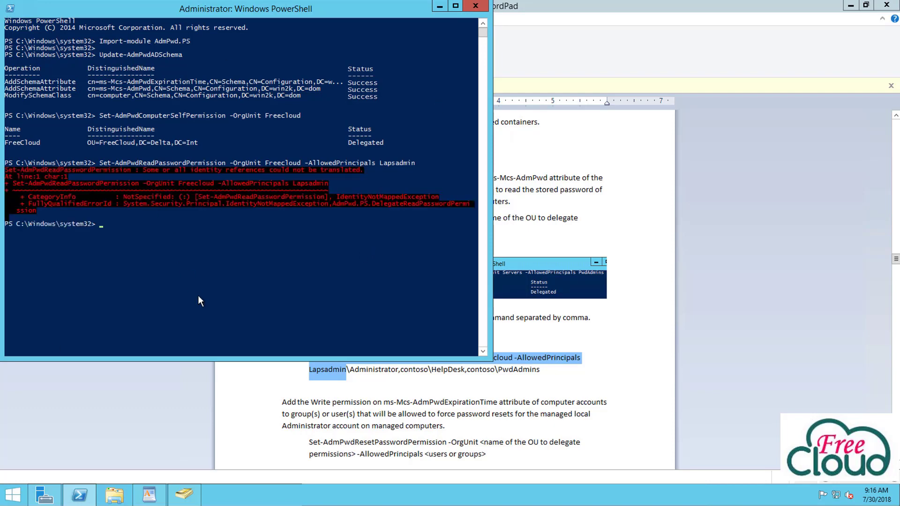
Correct the allowed principal of the read permission command to "Lapsadmins" and run it again
key("Up")
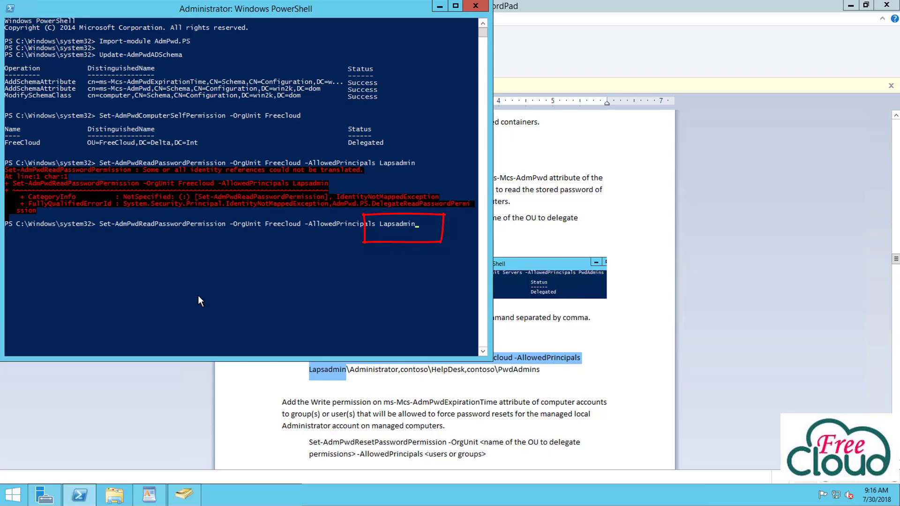
key("Return")
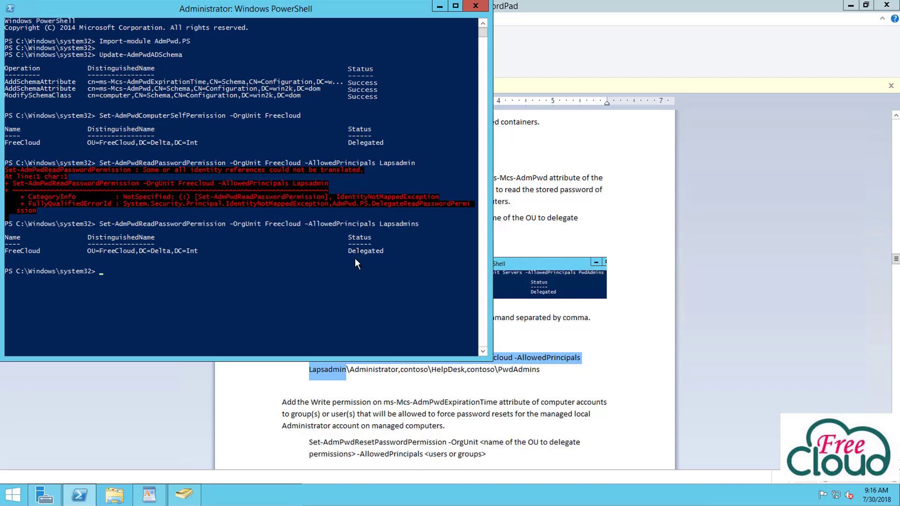
left_click(330, 283)
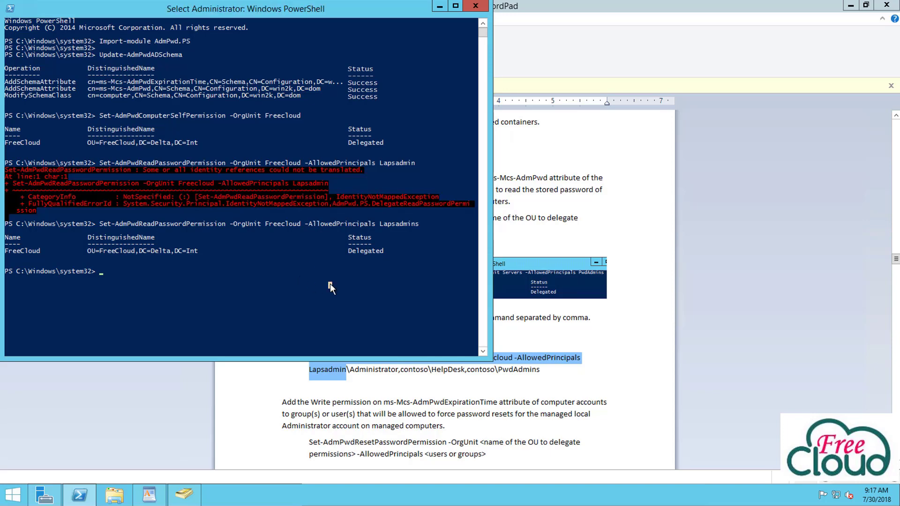
Return to LAPS_OperationsGuide and read how to grant the password reset permission with Set-AdmPwdResetPasswordPermission
left_click(442, 403)
scroll(418, 409, "down", 3)
scroll(417, 409, "down", 2)
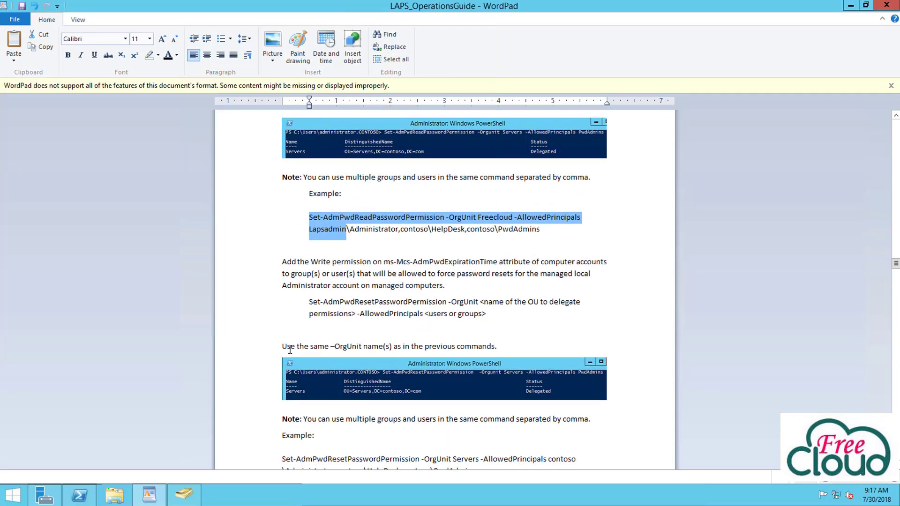
left_click_drag(282, 349, 456, 350)
scroll(415, 370, "down", 5)
left_click_drag(327, 292, 347, 292)
Recall the last read permission command in PowerShell, insert "Reset" into its cmdlet name, and try to run it
left_click(79, 495)
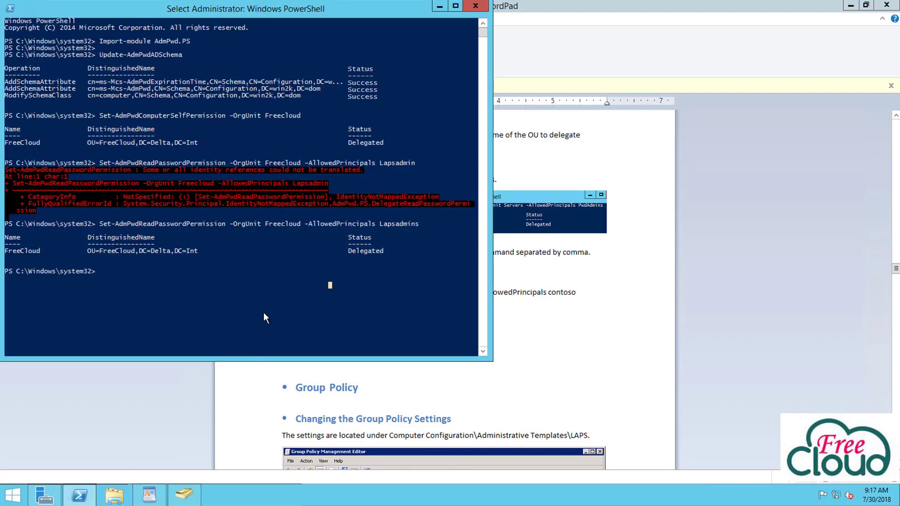
key("Up")
key("Left")
key("Left")
key("Left")
key("Left")
key("Left")
key("Left")
key("Left")
key("Left")
key("Left")
key("Left")
key("Left")
key("Left")
key("Left")
key("Left")
key("Left")
key("Left")
key("Left")
key("Left")
key("Left")
key("Left")
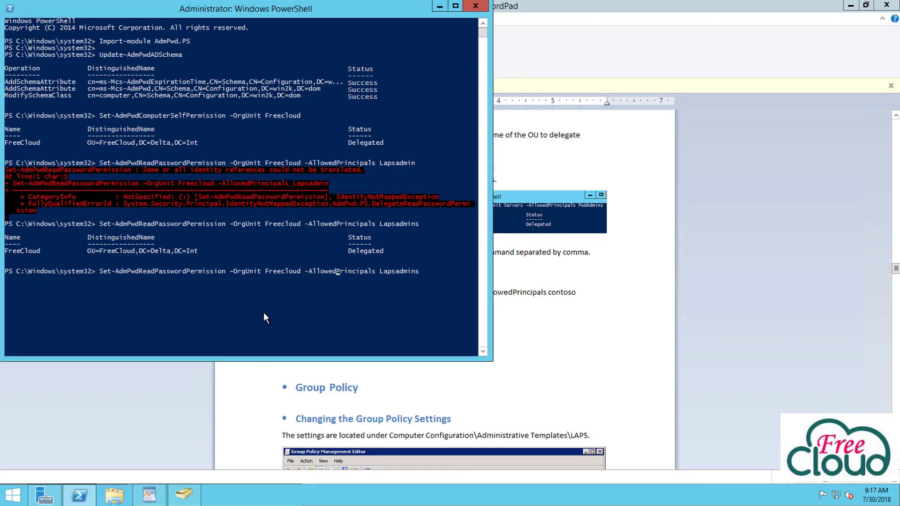
key("Left")
key("Left")
key("Left")
type("Reset")
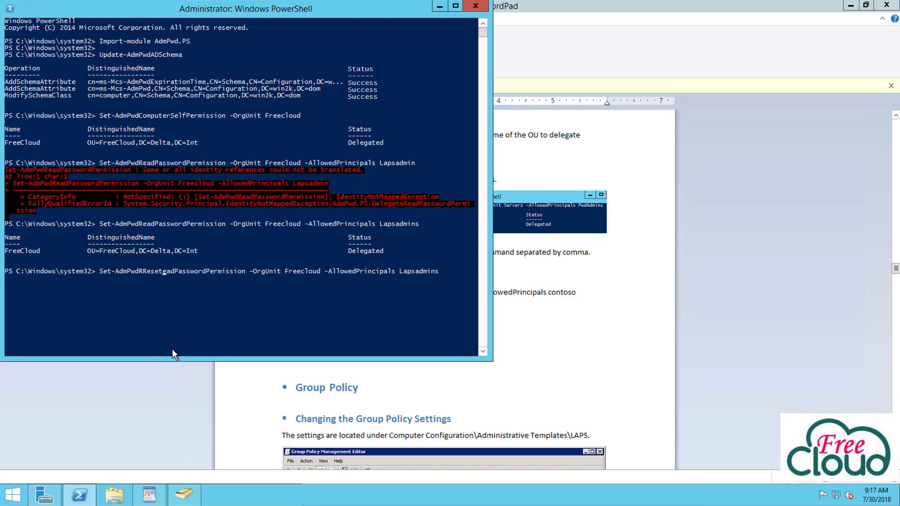
key("Return")
Correct the recalled command to "Set-AdmPwdResetPasswordPermission -OrgUnit Freecloud -AllowedPrincipals Lapsadmins" and run it
key("Up")
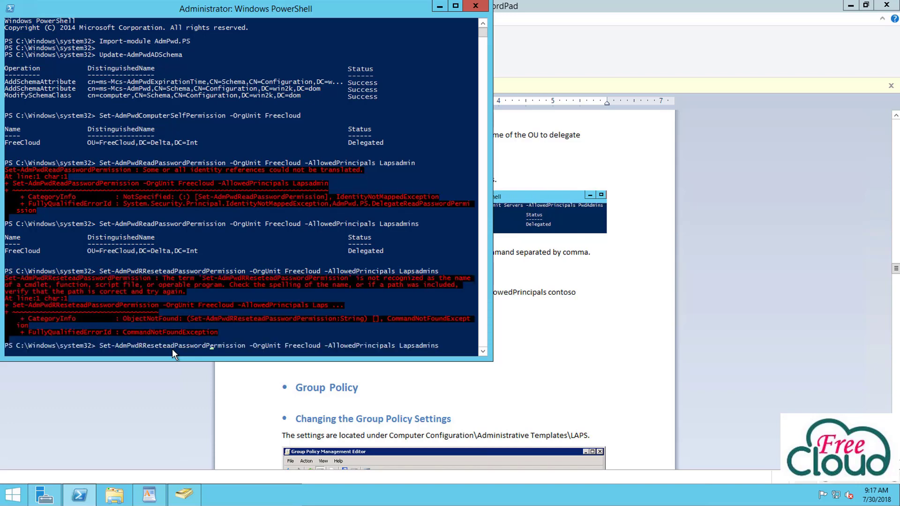
key("BackSpace")
key("BackSpace")
key("BackSpace")
key("BackSpace")
key("BackSpace")
key("BackSpace")
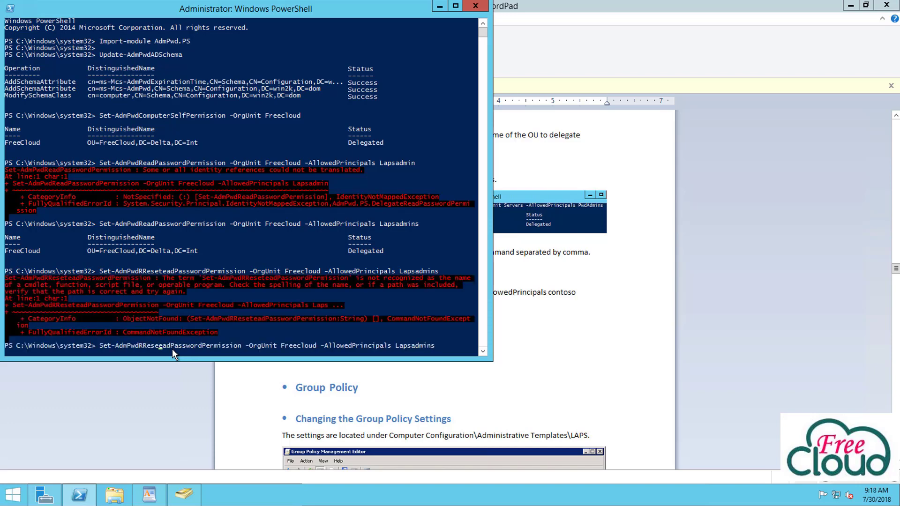
key("Delete")
key("Delete")
key("Delete")
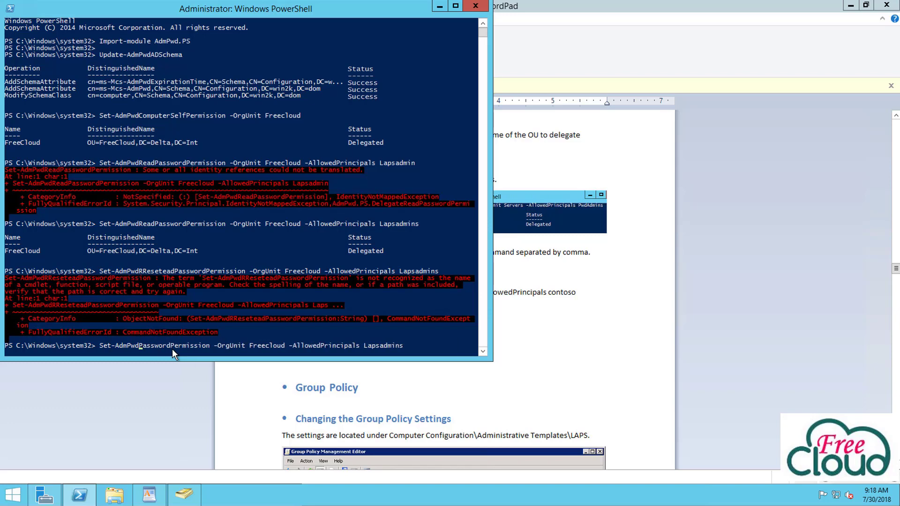
type("Reset")
key("Return")
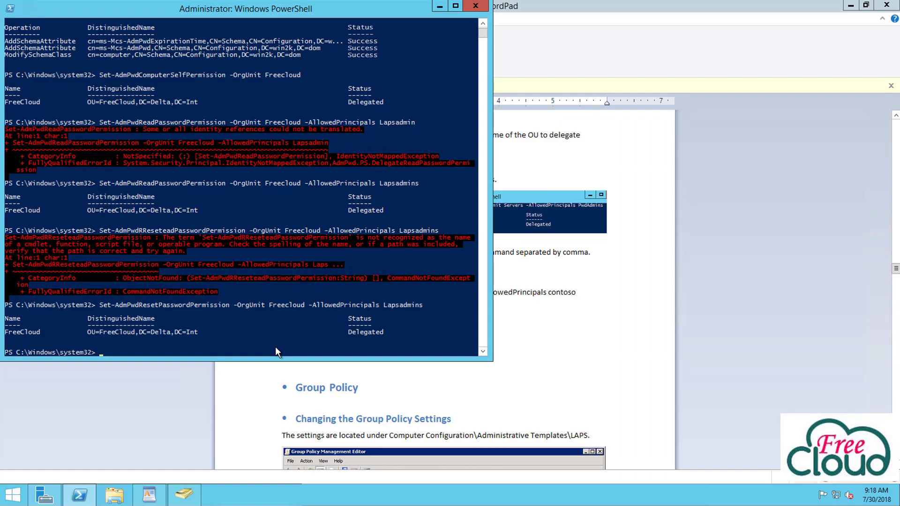
Read the Removing Extended Rights and Inherited Permissions sections of LAPS_OperationsGuide, down to the instruction about All extended rights
left_click(570, 379)
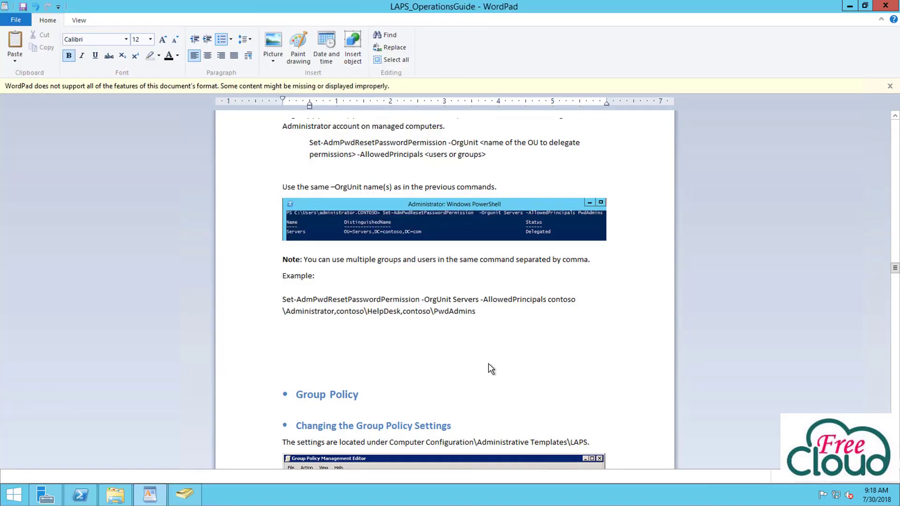
scroll(582, 375, "up", 1)
scroll(582, 375, "up", 20)
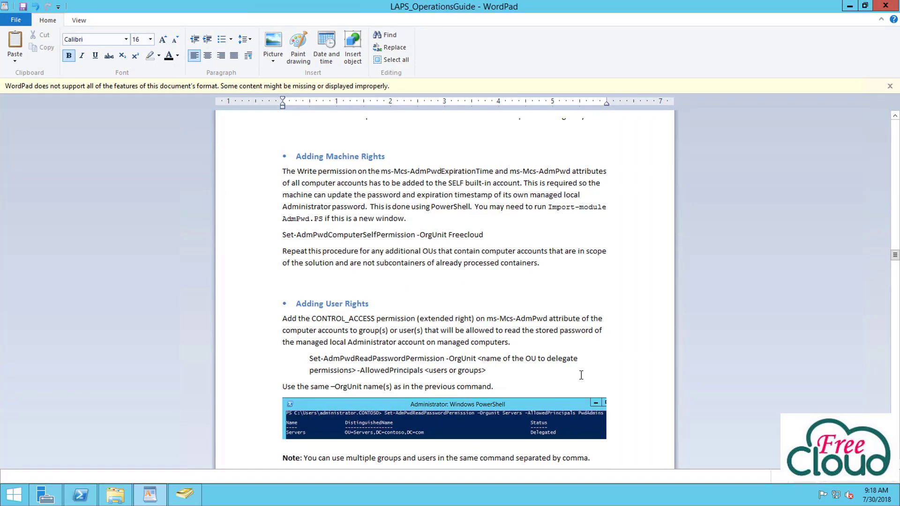
scroll(582, 375, "up", 5)
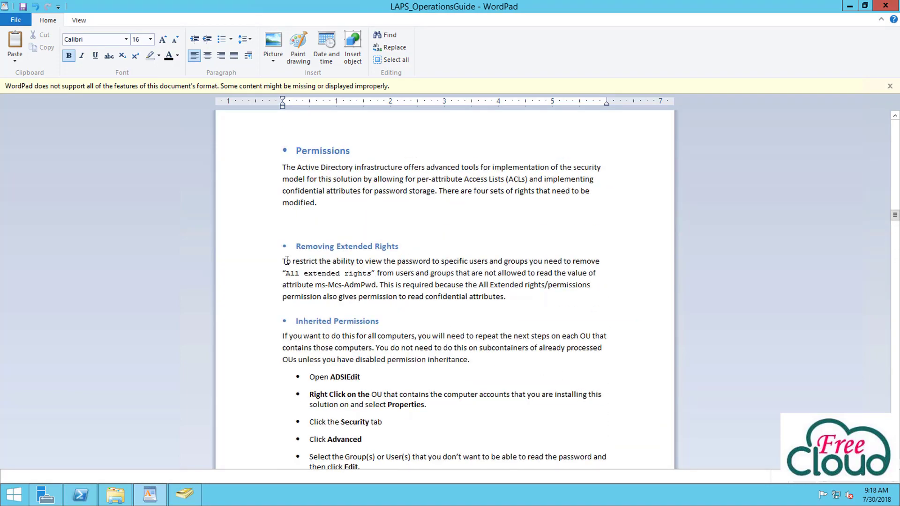
left_click_drag(283, 261, 530, 264)
scroll(492, 377, "down", 8)
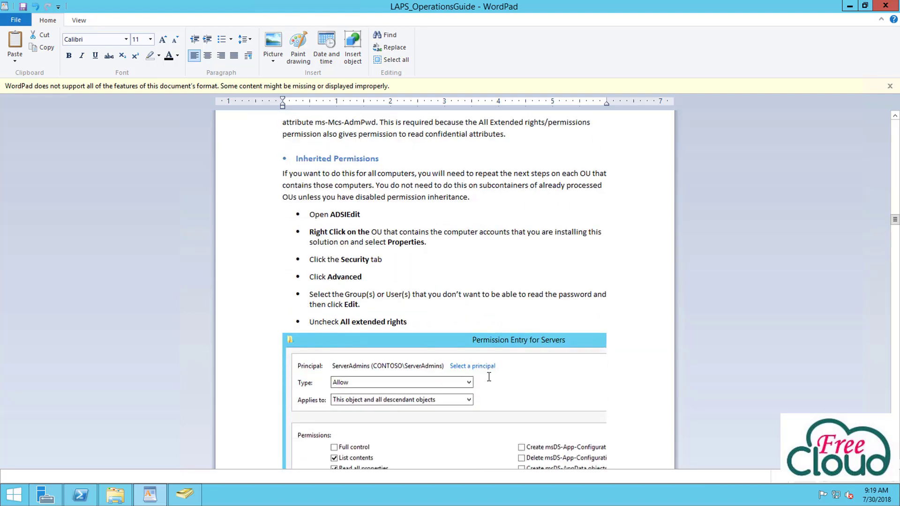
scroll(489, 377, "down", 2)
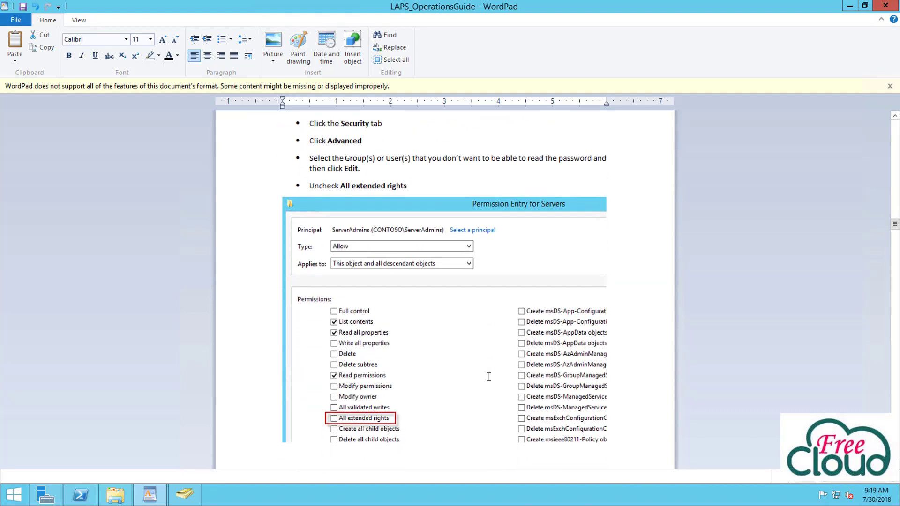
left_click_drag(311, 187, 406, 186)
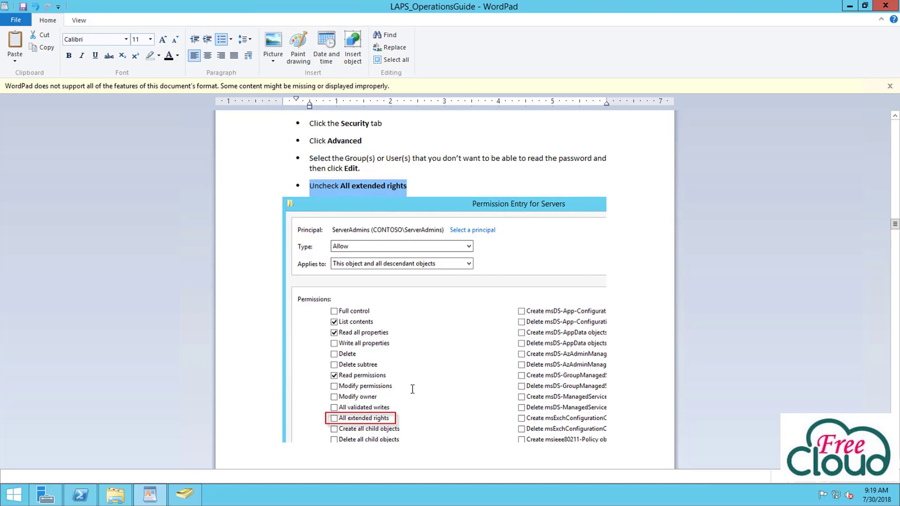
Switch to Active Directory Users and Computers, open the FreeCloud OU's advanced security settings, and sort the permission entries by principal
left_click(196, 495)
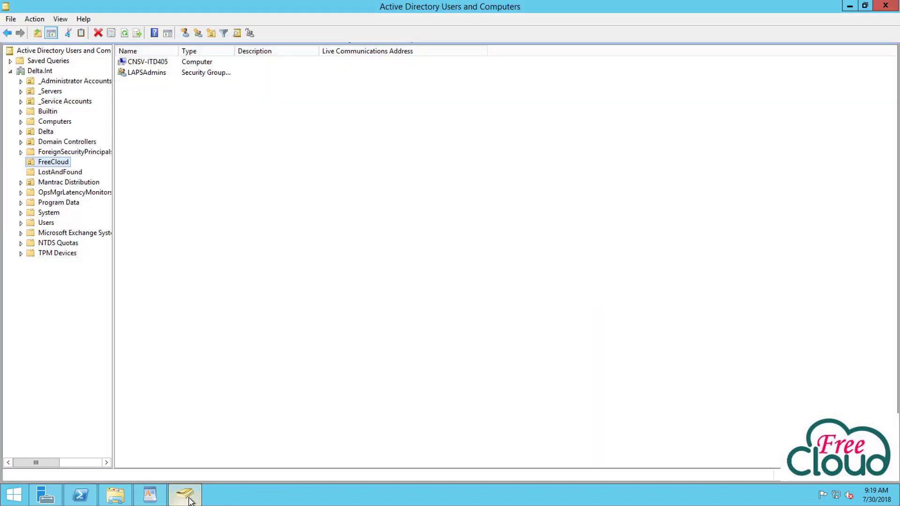
left_click(323, 329)
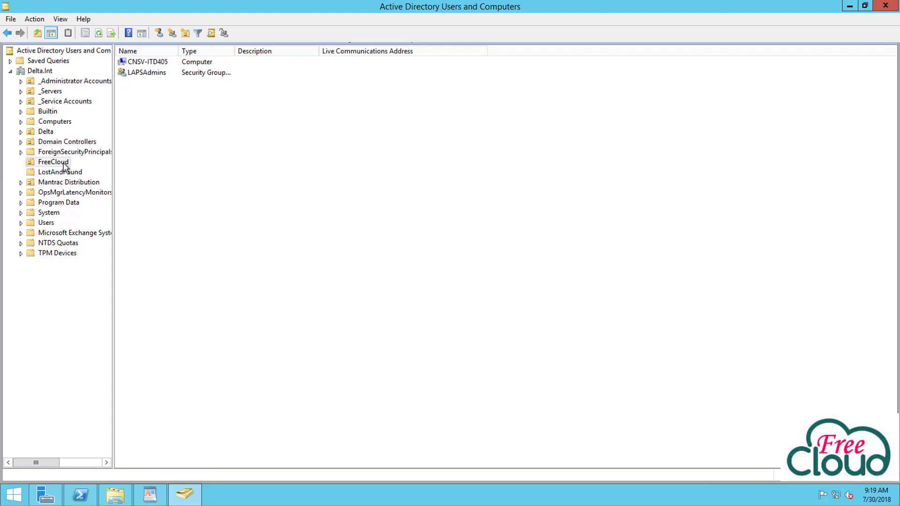
right_click(66, 167)
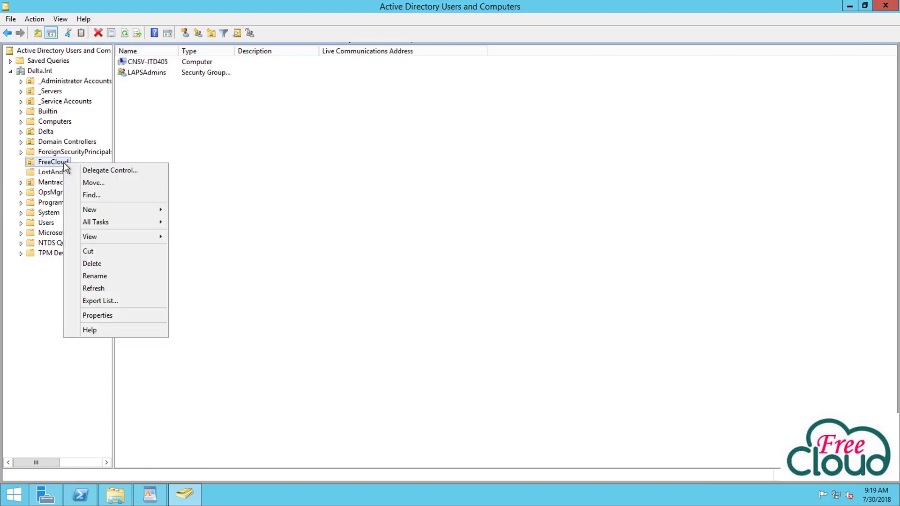
left_click(97, 315)
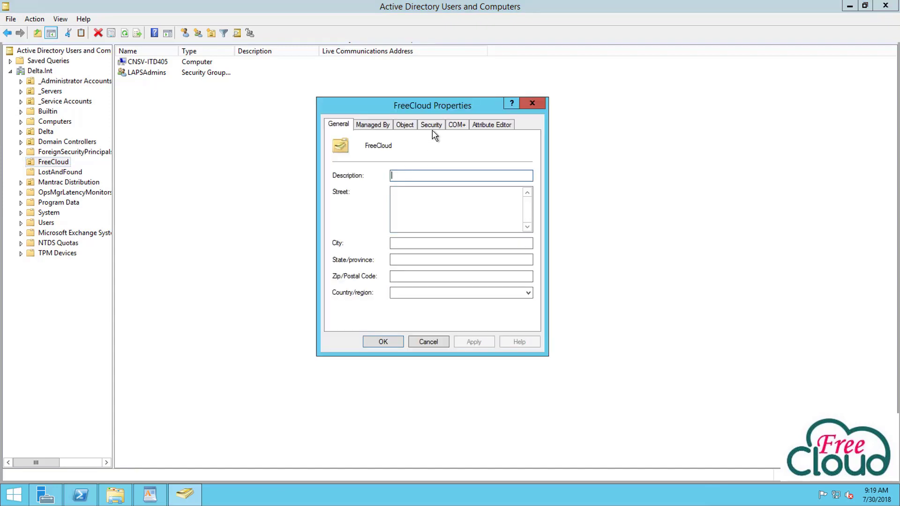
left_click(432, 125)
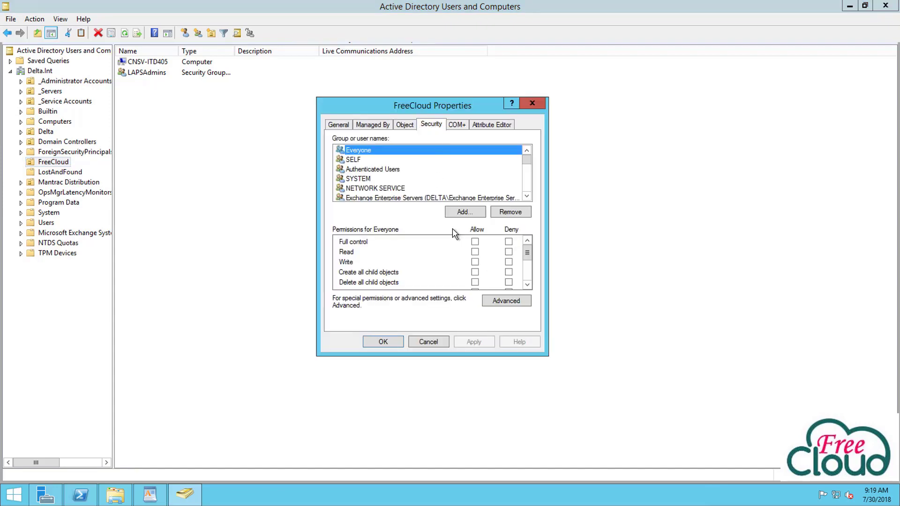
left_click(497, 301)
left_click(304, 209)
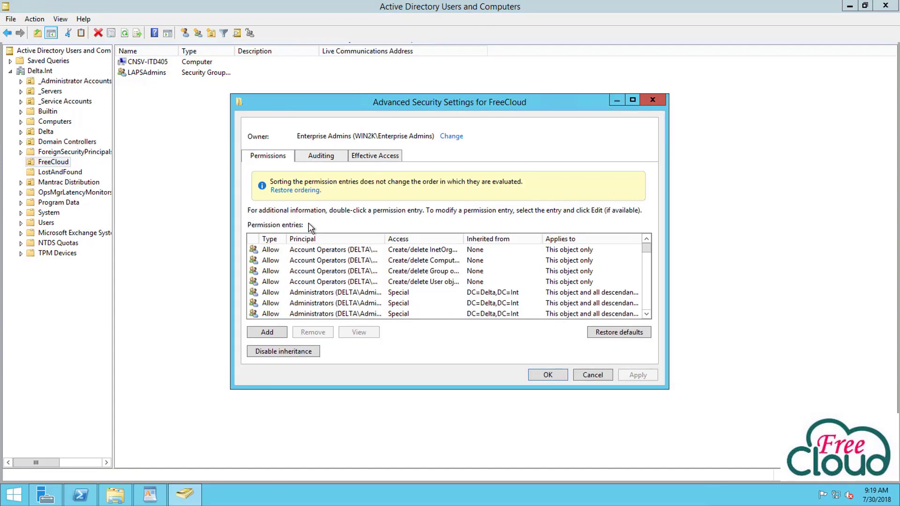
Find the AllUsers (DELTA\AllUsers) entry with Special access among the FreeCloud permission entries and open it for editing
left_click(318, 282)
scroll(332, 309, "down", 1)
scroll(341, 298, "up", 1)
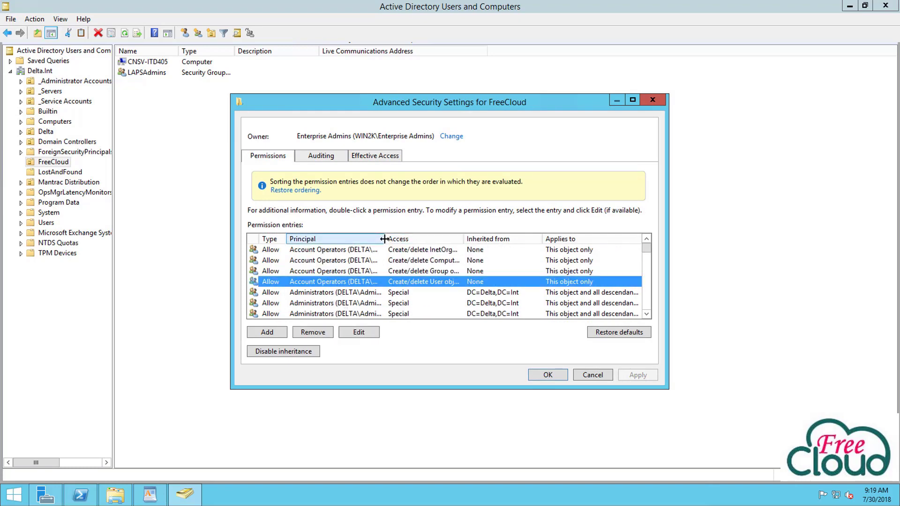
scroll(313, 304, "down", 2)
scroll(314, 307, "down", 3)
scroll(315, 302, "up", 1)
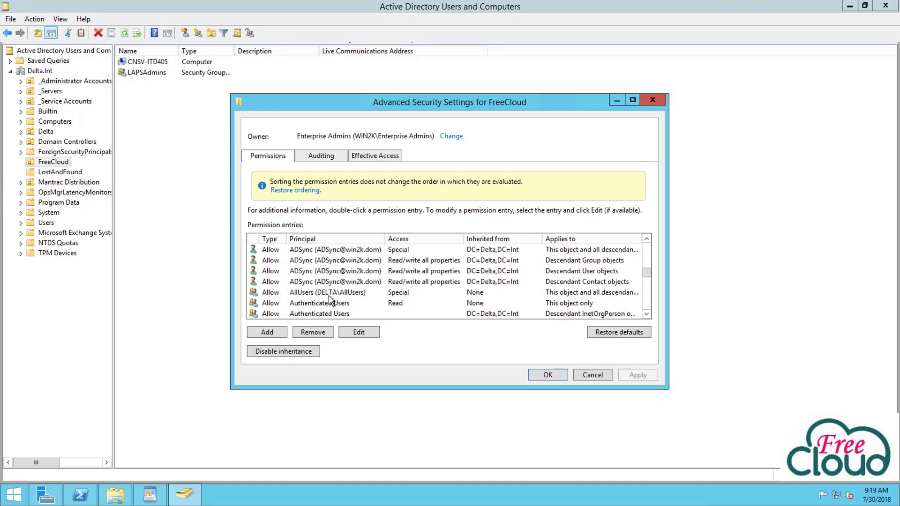
left_click(316, 292)
double_click(325, 291)
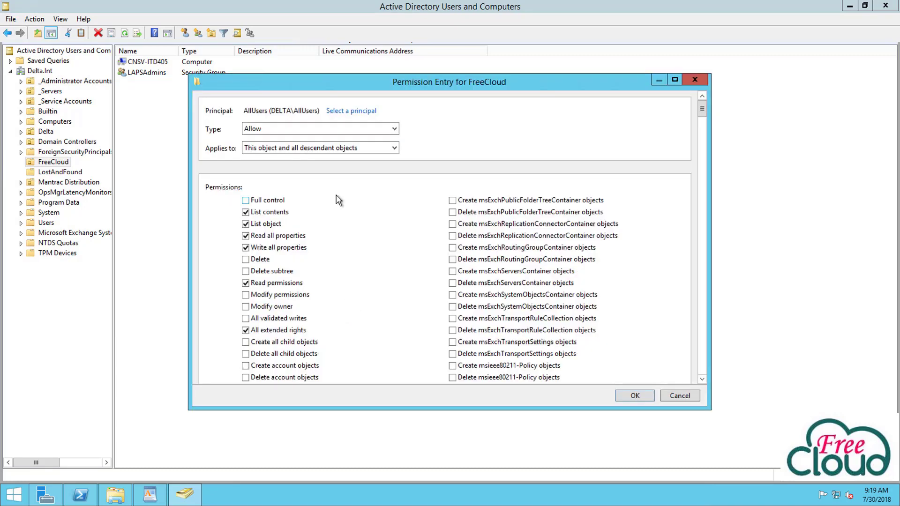
Remove All extended rights from the AllUsers permission entry, then apply the change and close the FreeCloud properties
left_click_drag(319, 111, 294, 111)
left_click(245, 331)
left_click(635, 396)
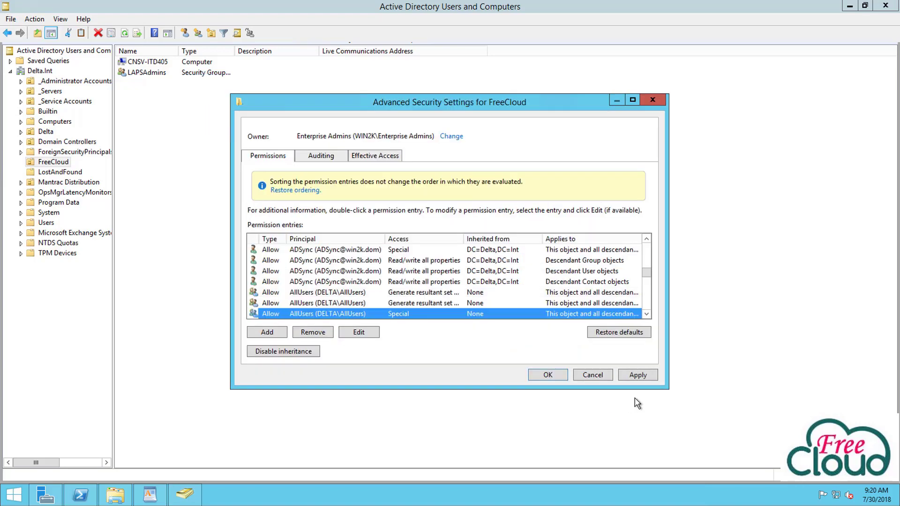
left_click(633, 376)
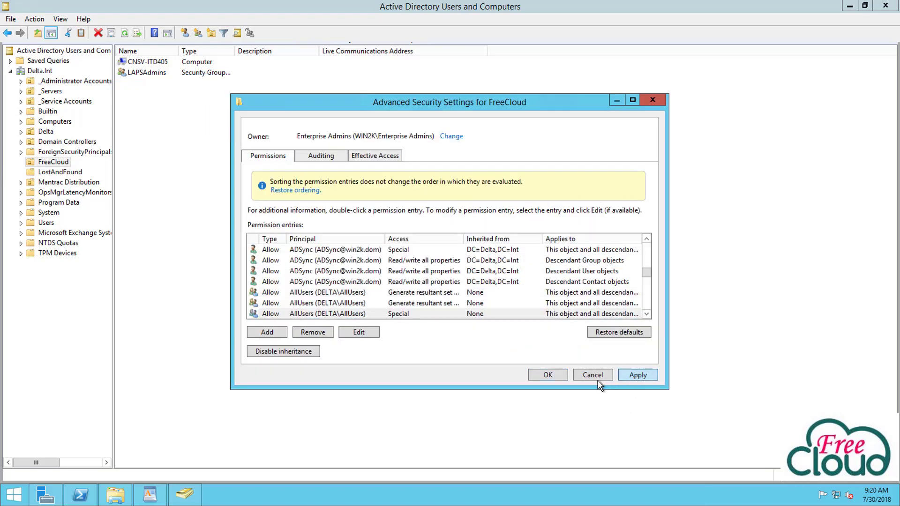
left_click(549, 376)
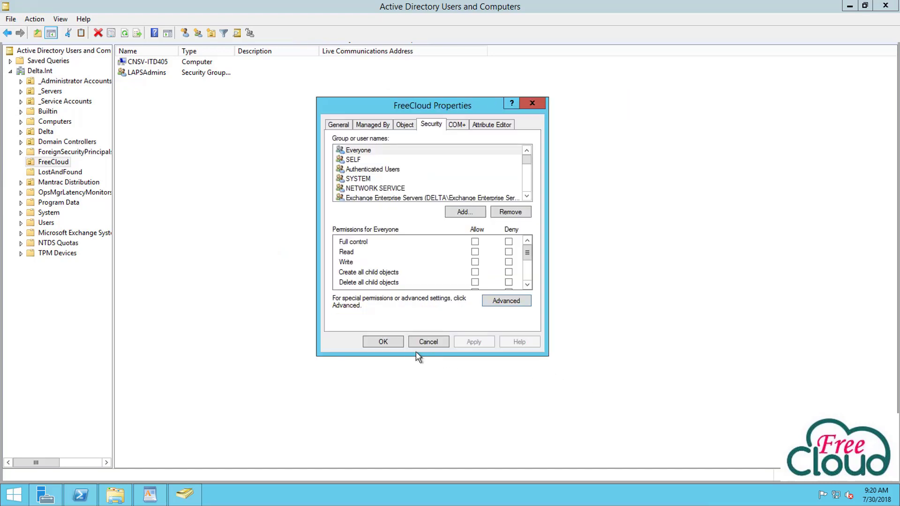
left_click(384, 342)
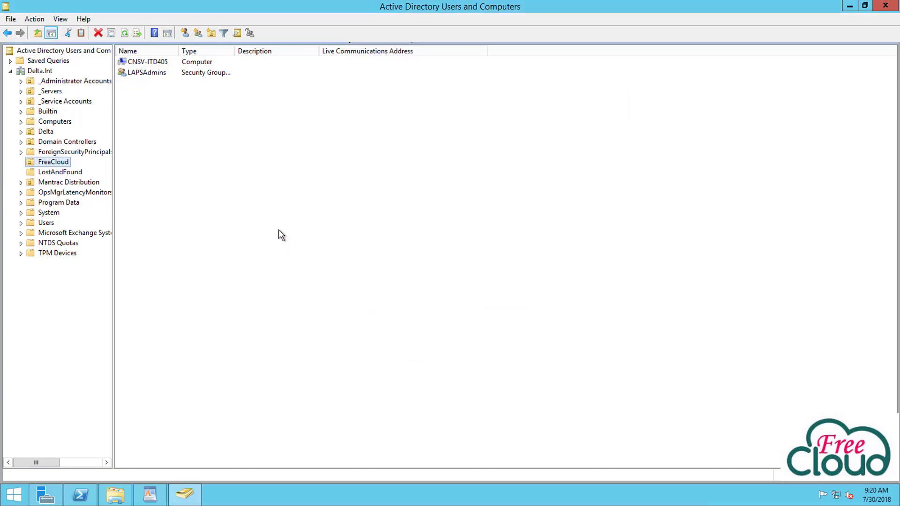
Minimize the open windows to reach the desktop and copy the LAPS.x64 installer from the Laps folder
left_click(282, 234)
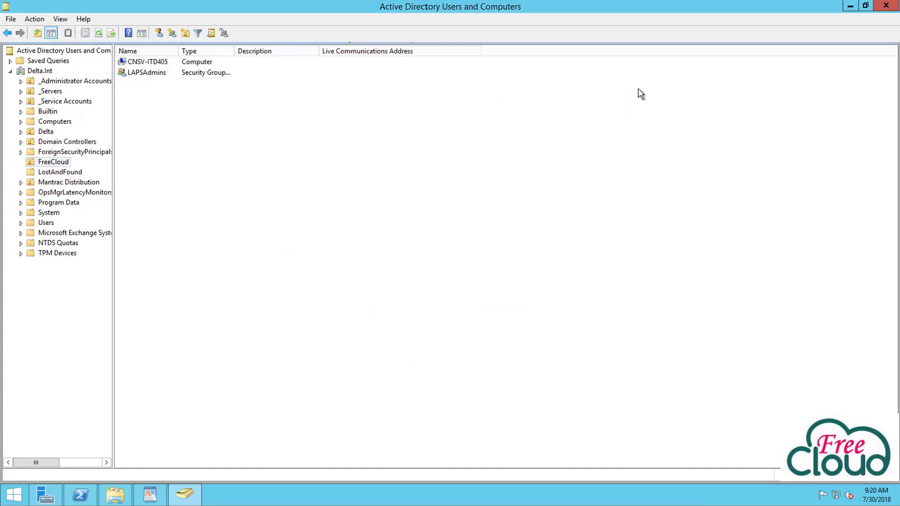
left_click(849, 9)
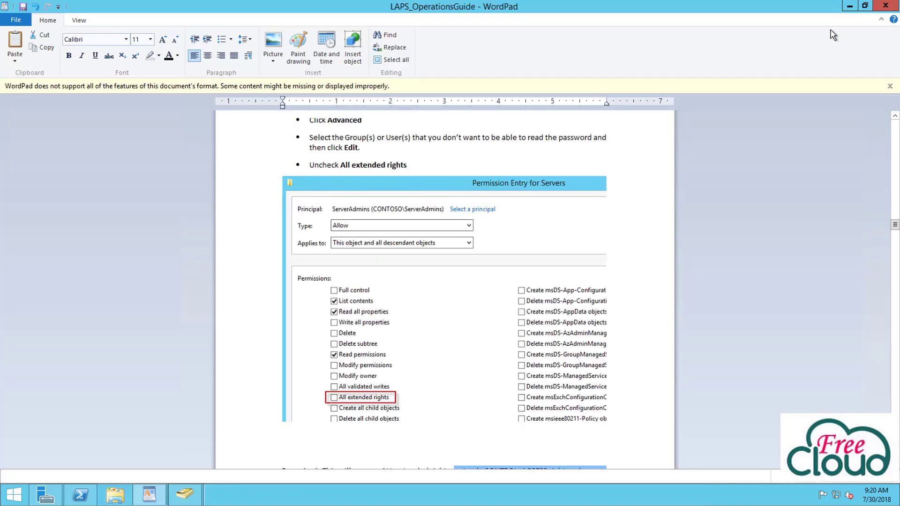
left_click(850, 8)
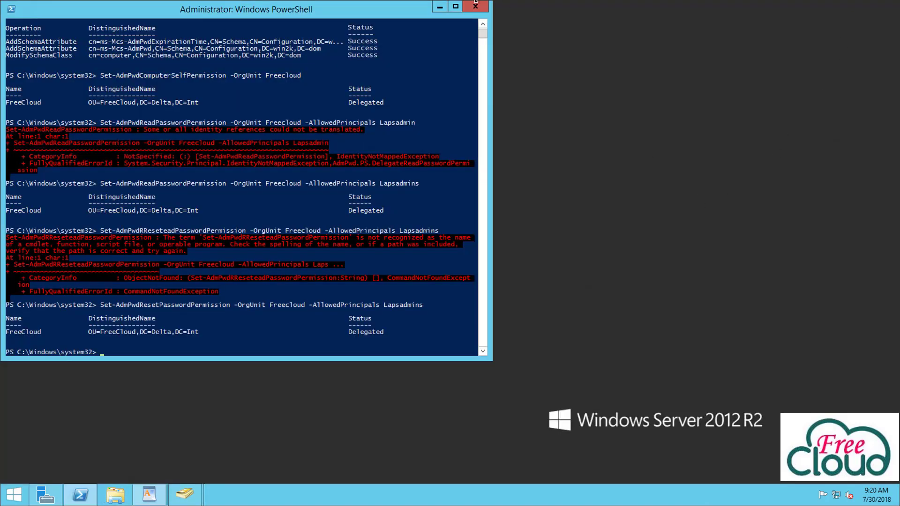
left_click(441, 10)
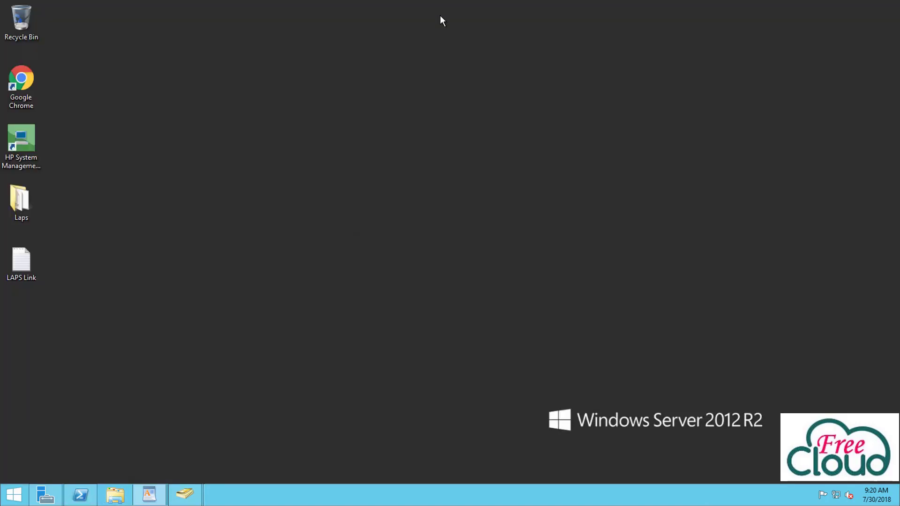
double_click(24, 213)
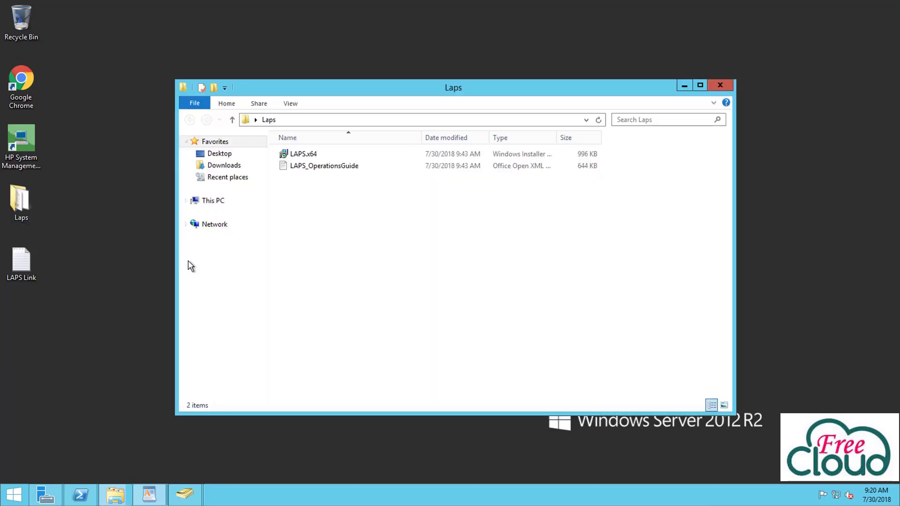
left_click(312, 156)
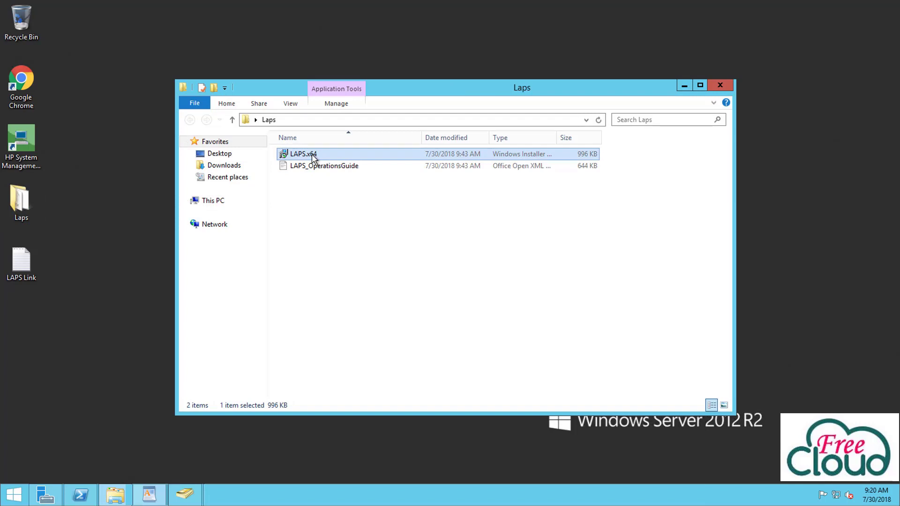
right_click(313, 159)
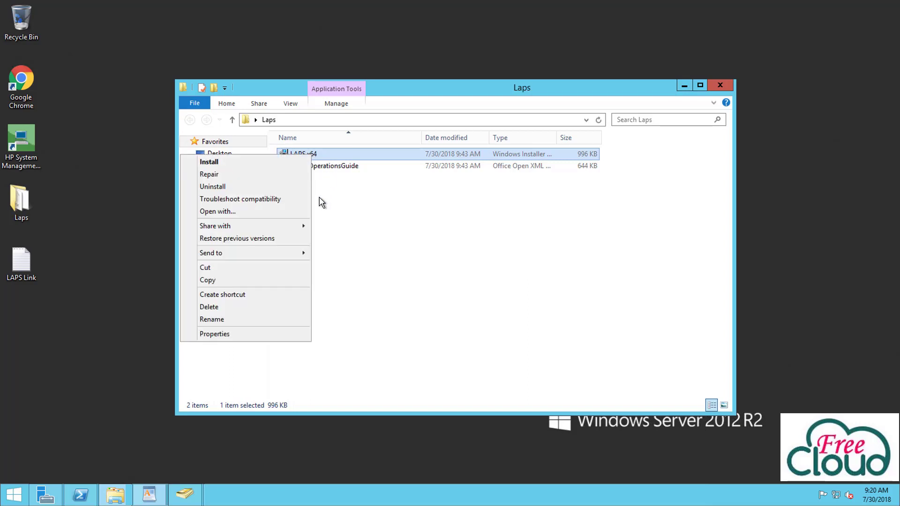
left_click(227, 280)
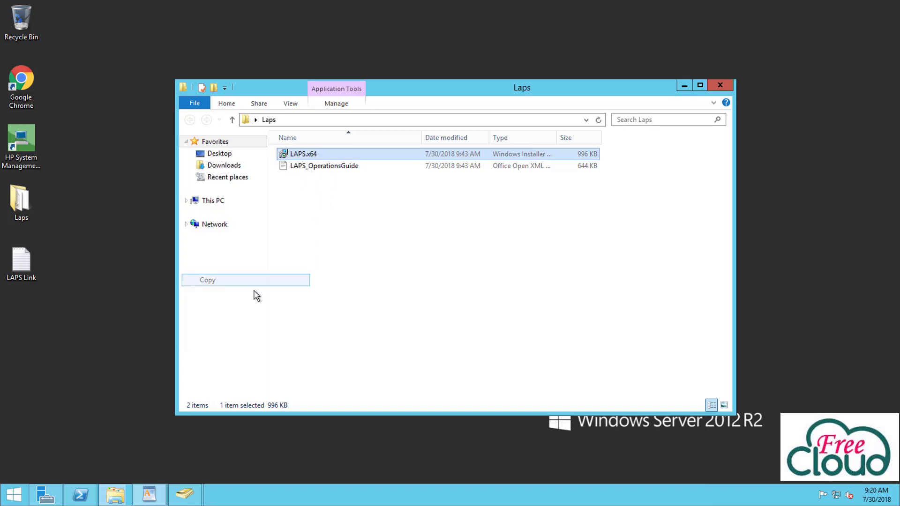
Open Computer Management, go to the shared folders' Shares list, and open the NETLOGON share's folder
right_click(11, 496)
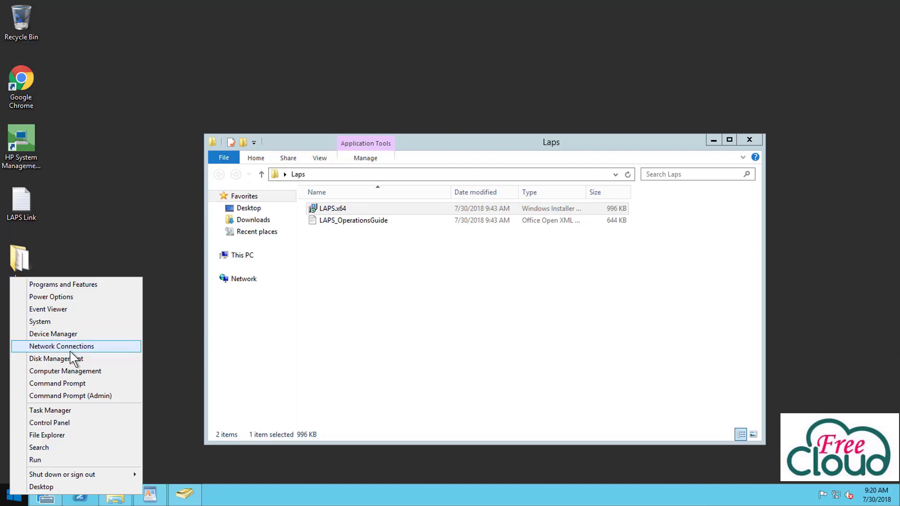
left_click(133, 372)
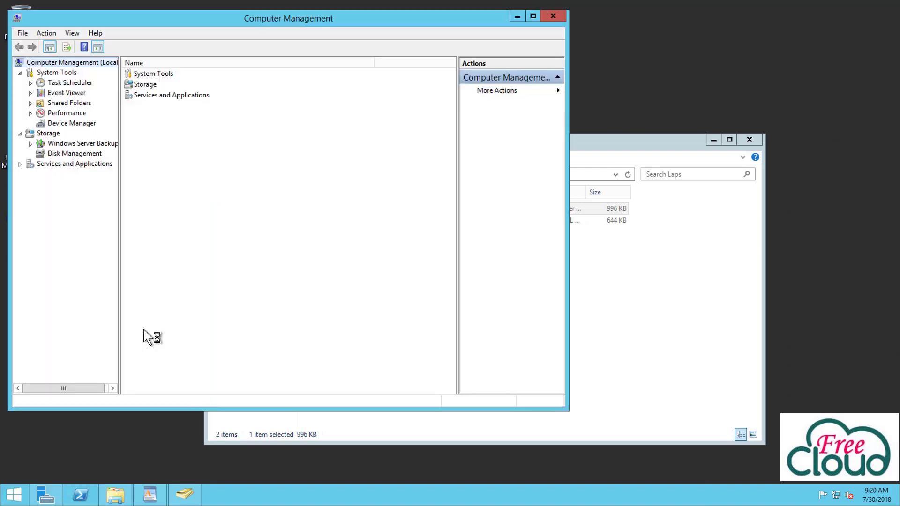
double_click(69, 102)
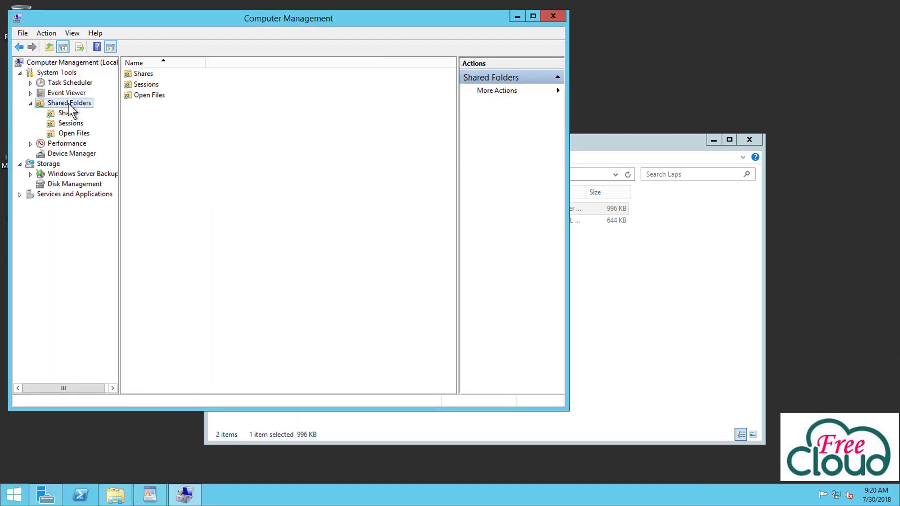
left_click(68, 113)
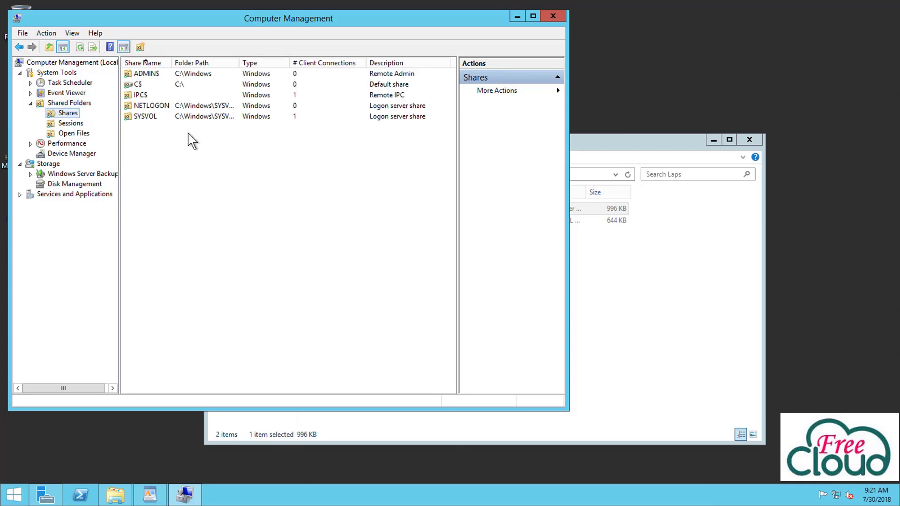
left_click(158, 107)
right_click(159, 112)
left_click(202, 109)
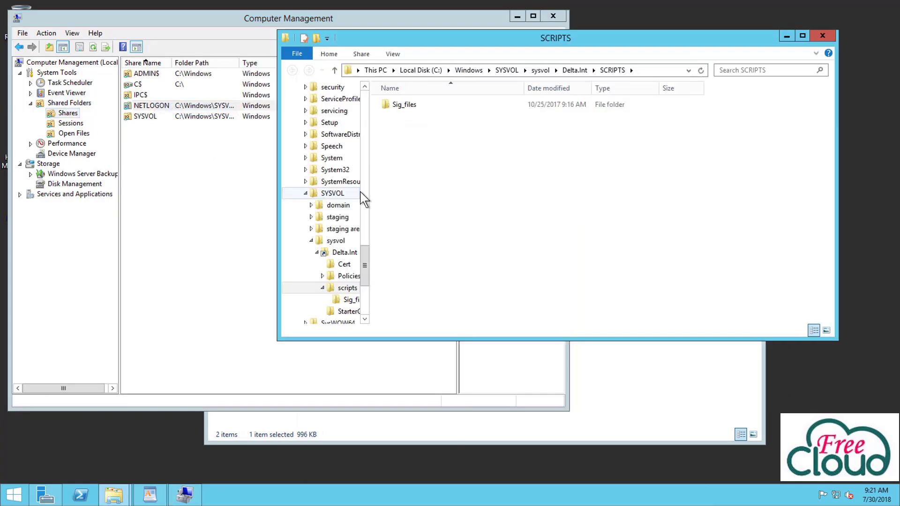
Create a folder named Laps in the NETLOGON scripts folder and open it
right_click(404, 155)
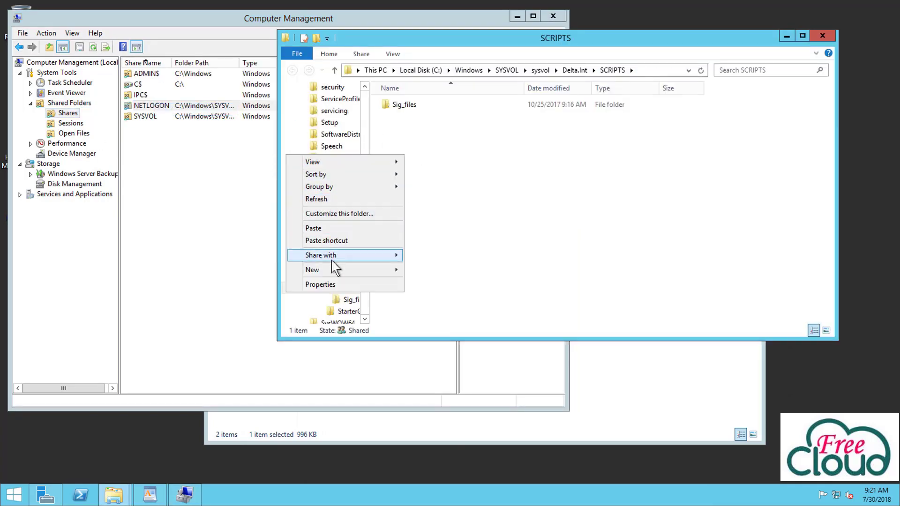
mouse_move(331, 270)
left_click(275, 270)
type("Lap")
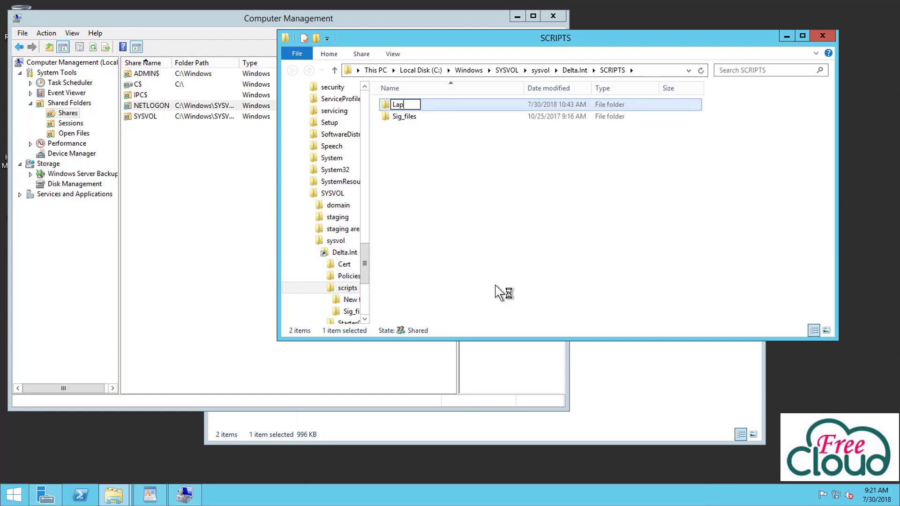
type("s")
key("Return")
key("Return")
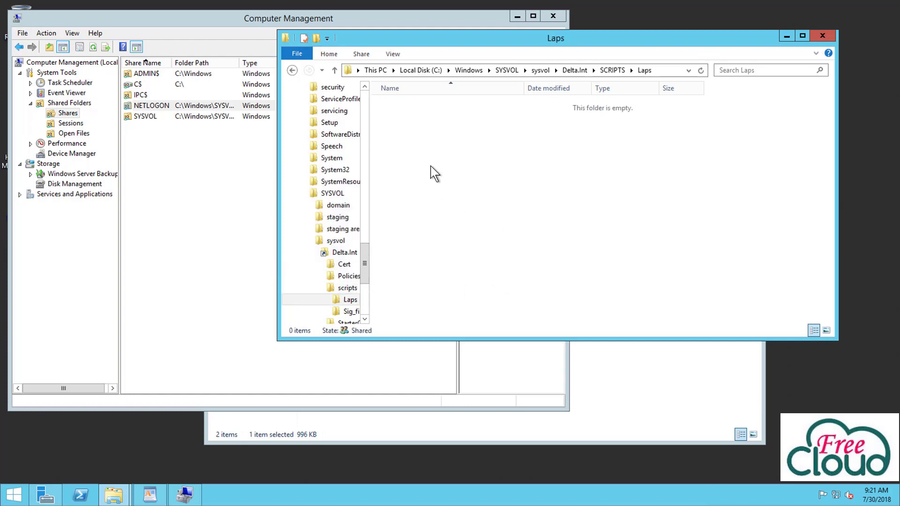
Paste the copied LAPS.x64 installer into the new Laps folder, keeping its file name
right_click(429, 166)
left_click(415, 240)
left_click(415, 172)
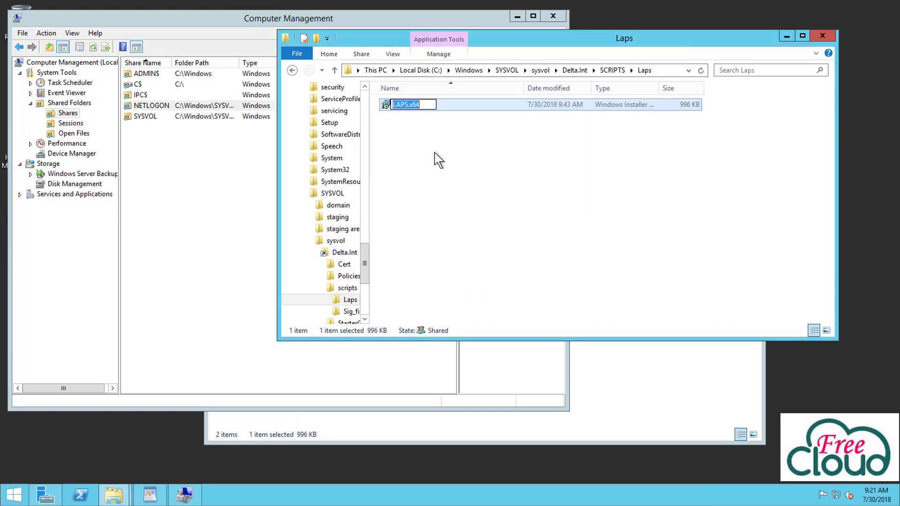
left_click(406, 121)
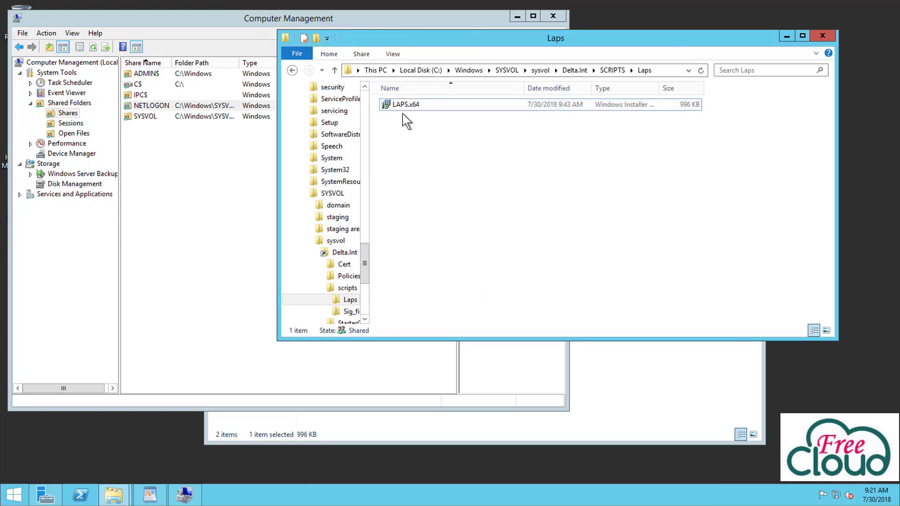
Open Group Policy Management and create a GPO named Laps linked to the FreeCloud OU in Delta.Int
left_click(13, 495)
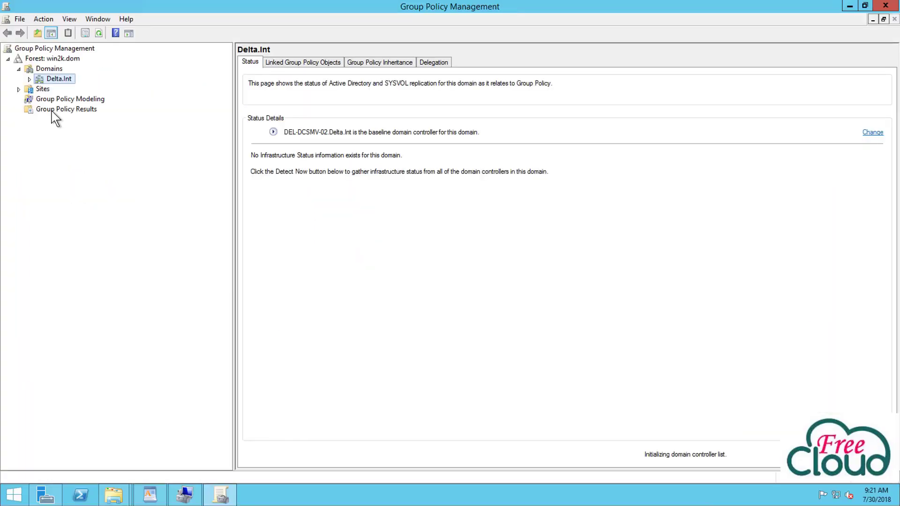
left_click(29, 79)
left_click(70, 181)
right_click(67, 181)
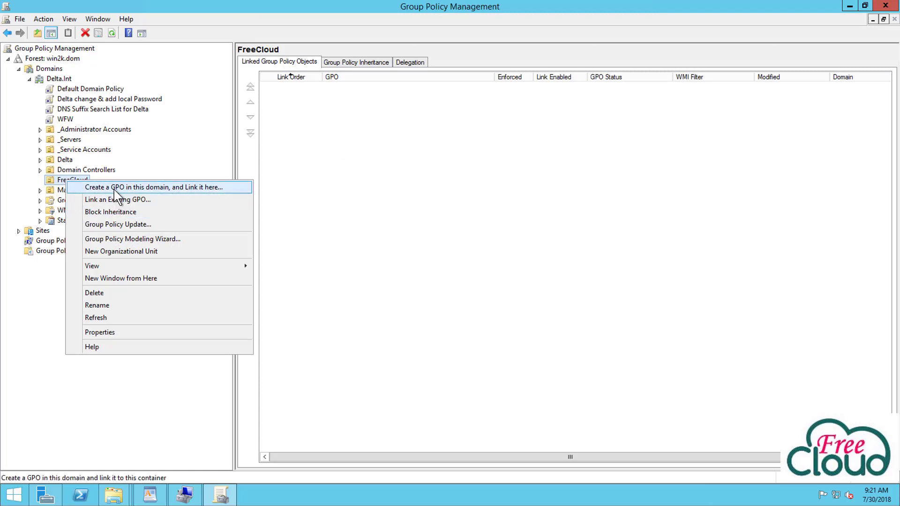
left_click(115, 188)
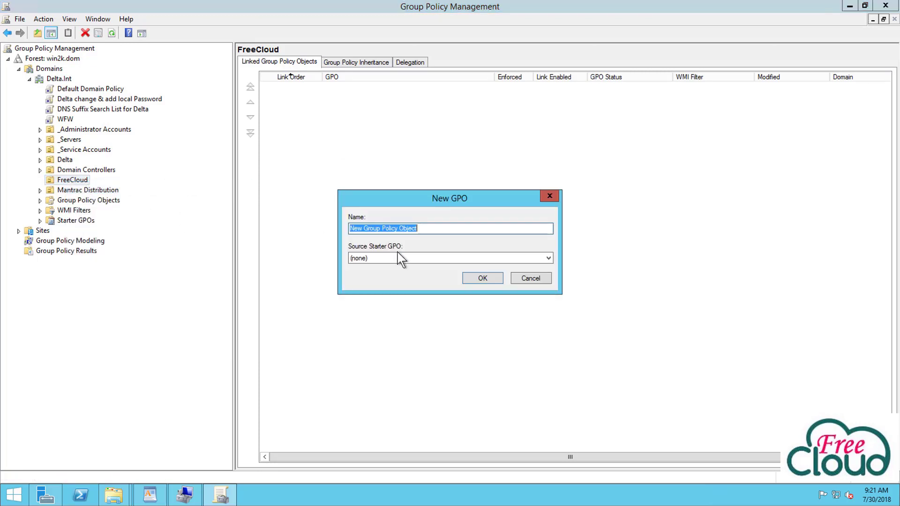
type("Laps")
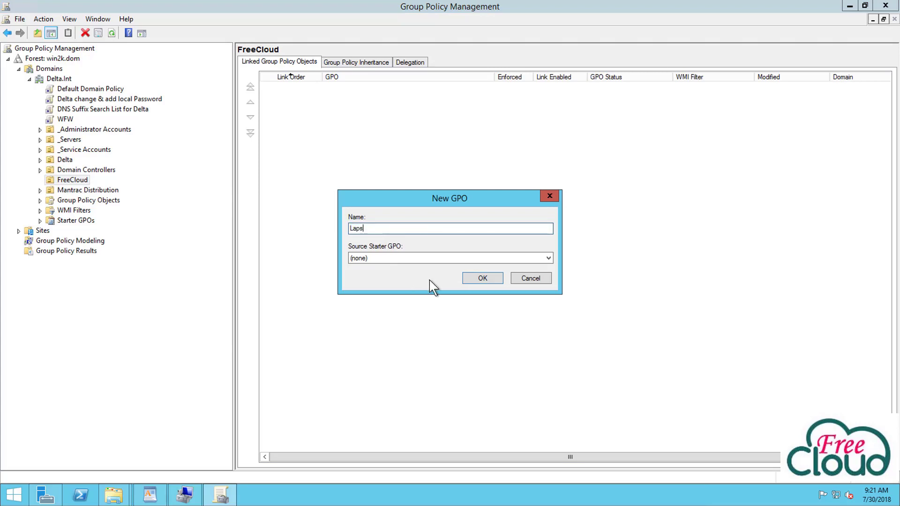
left_click(482, 278)
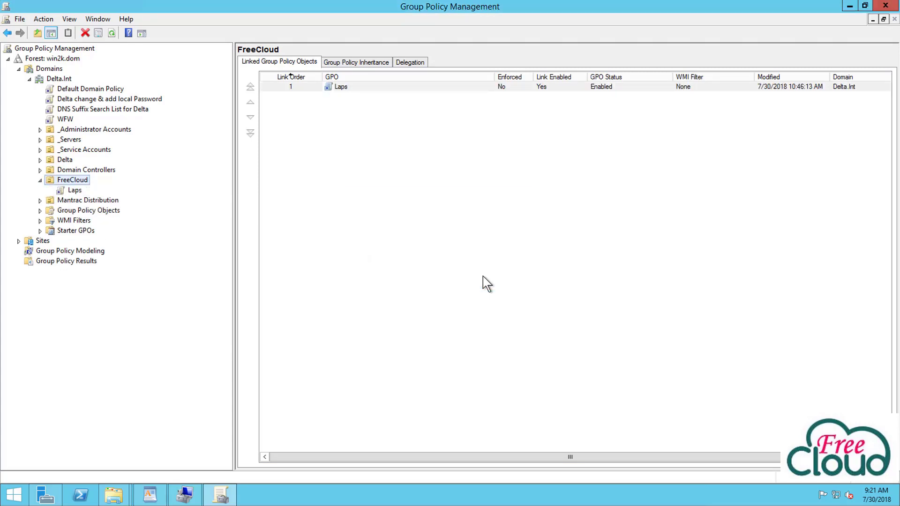
Open the Laps GPO for editing and go to Software installation under the Computer Configuration policies
right_click(71, 190)
left_click(86, 196)
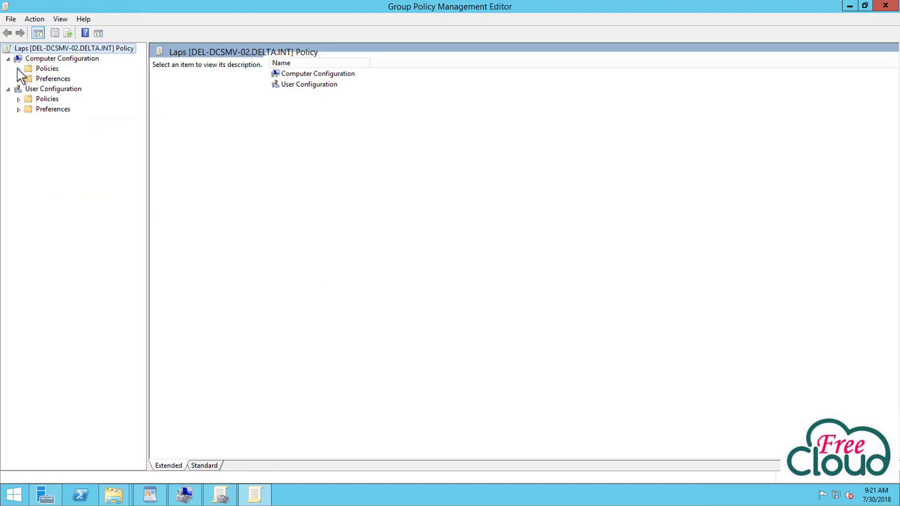
left_click(19, 69)
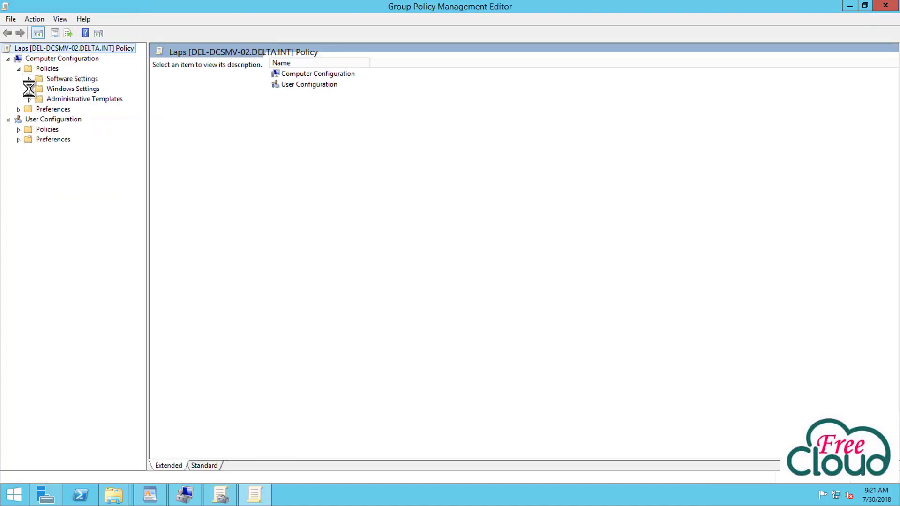
left_click(29, 89)
double_click(80, 79)
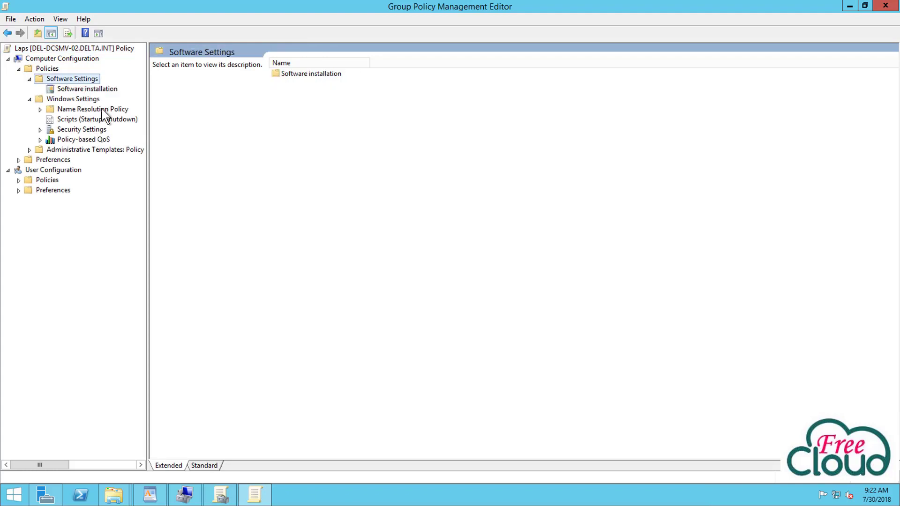
left_click(88, 89)
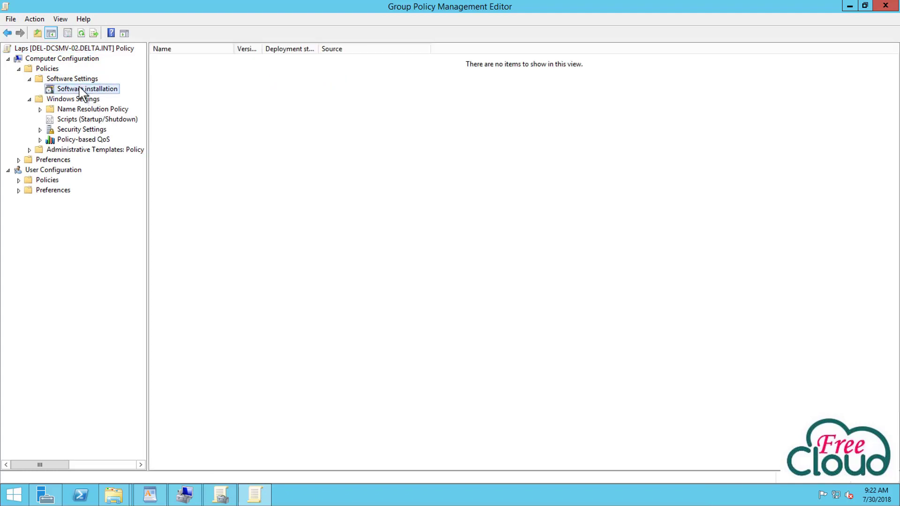
Add LAPS.x64 from the netlogon share's Laps folder, reached through %logonserver%, as a software package with the Assigned deployment method
right_click(89, 89)
mouse_move(117, 99)
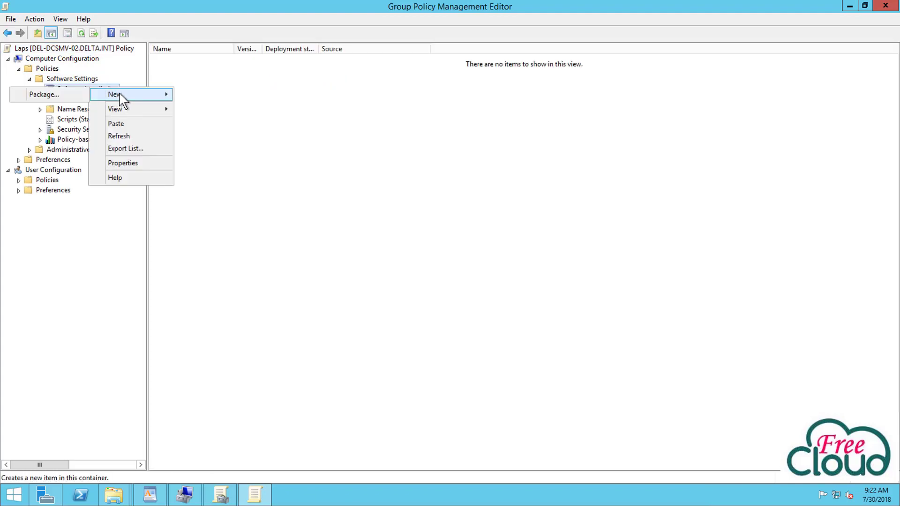
left_click(50, 95)
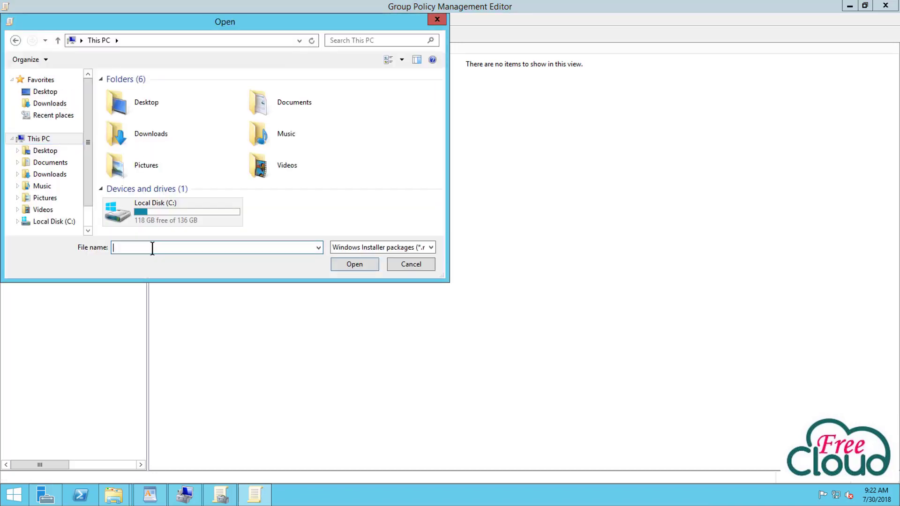
left_click(164, 42)
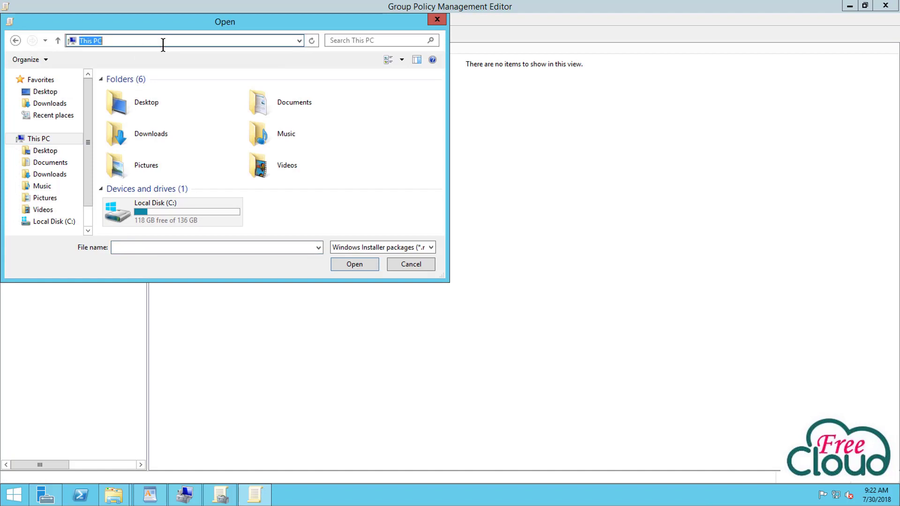
type("%%")
type("logonserver%")
key("Return")
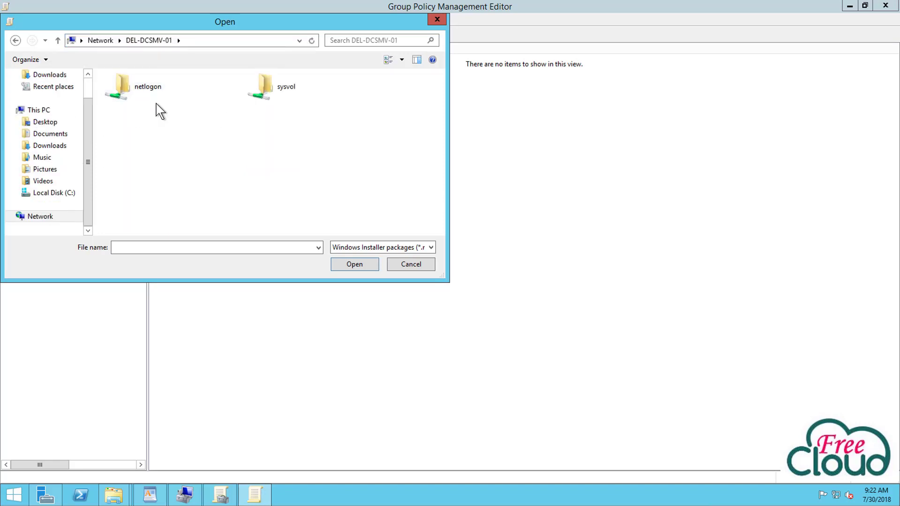
double_click(149, 89)
double_click(127, 93)
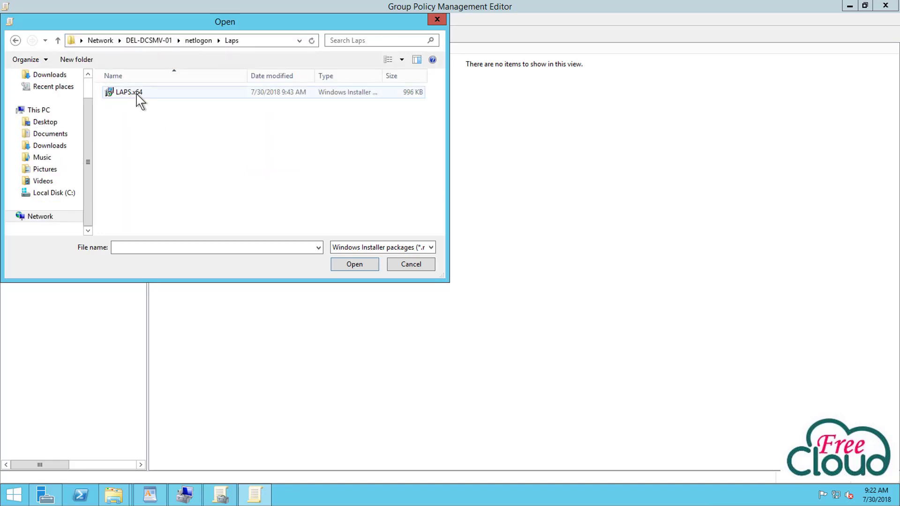
double_click(136, 94)
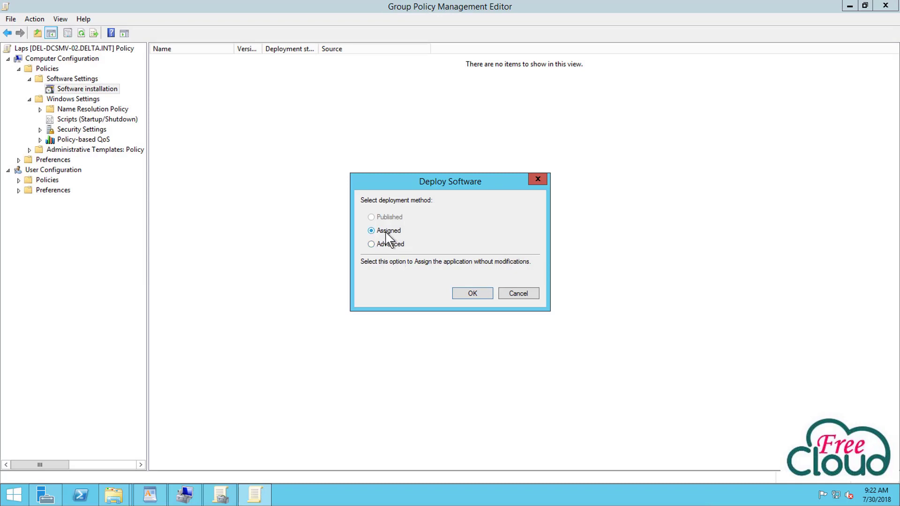
left_click(474, 295)
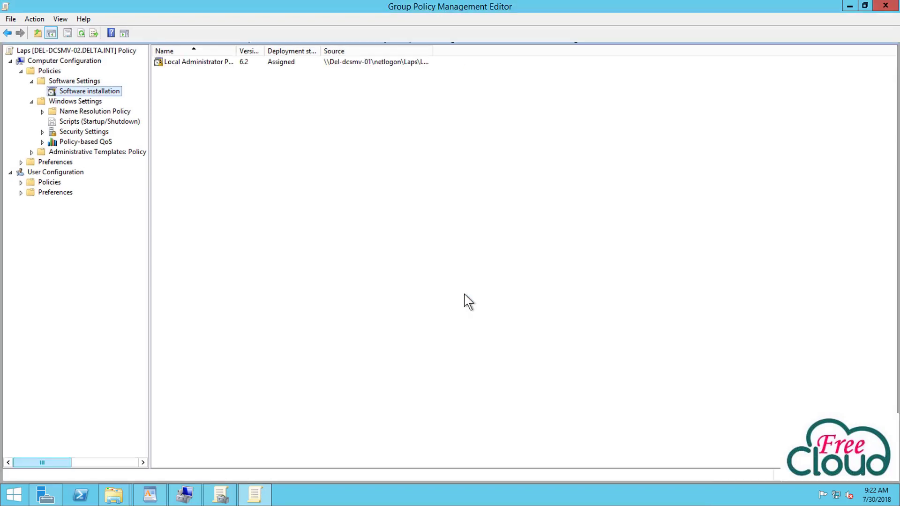
Fit the Name column to its content and check the general properties of the Local Administrator Password Solution package
left_click(224, 61)
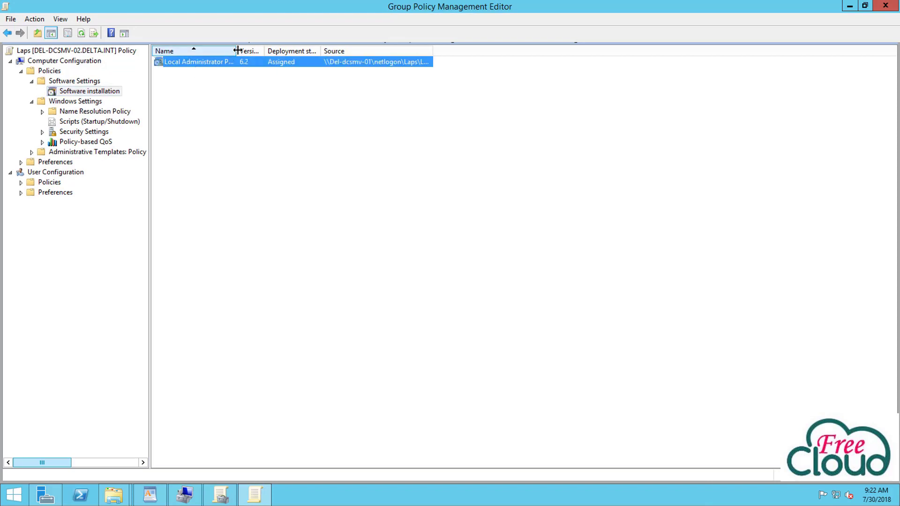
double_click(237, 50)
double_click(219, 65)
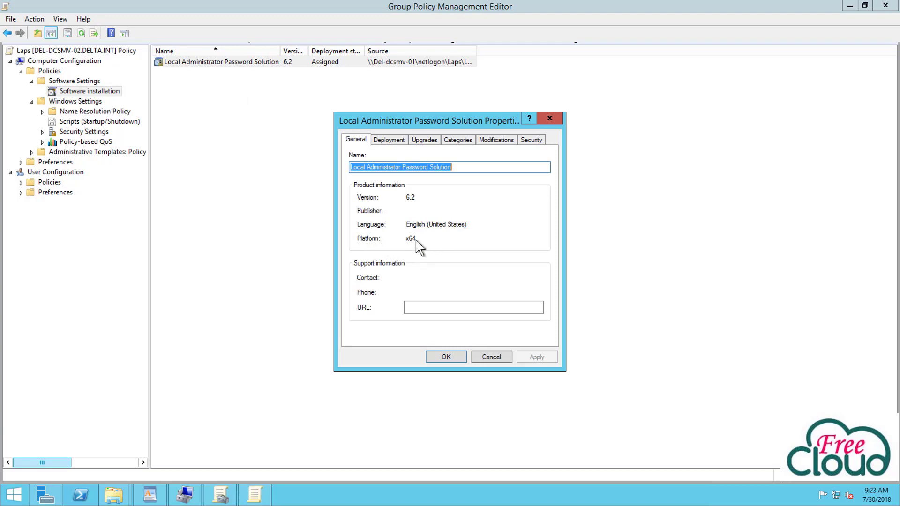
left_click(446, 357)
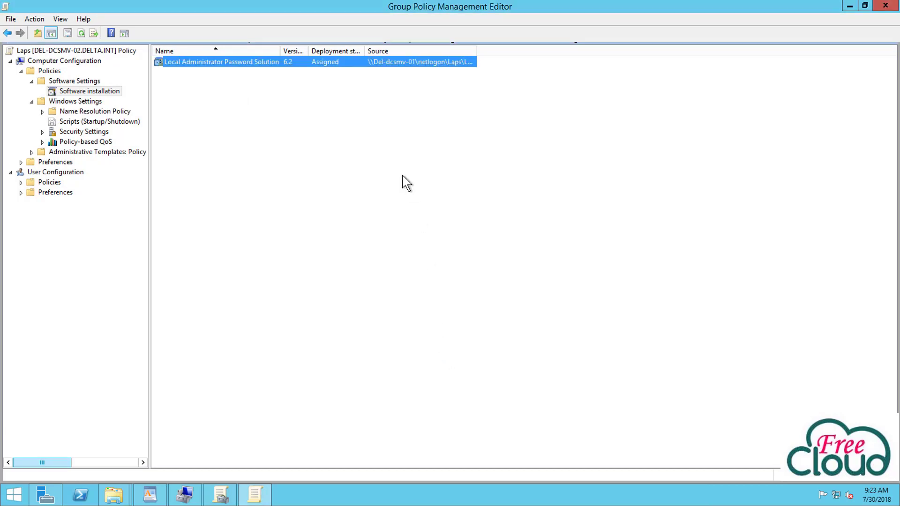
Minimize the open windows and copy the Microsoft download address from the LAPS Link text file on the desktop
left_click(850, 5)
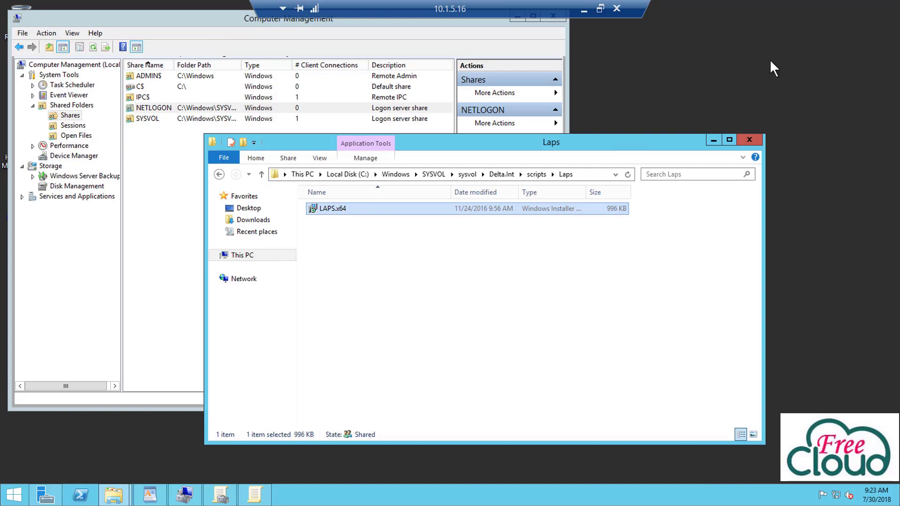
left_click(714, 140)
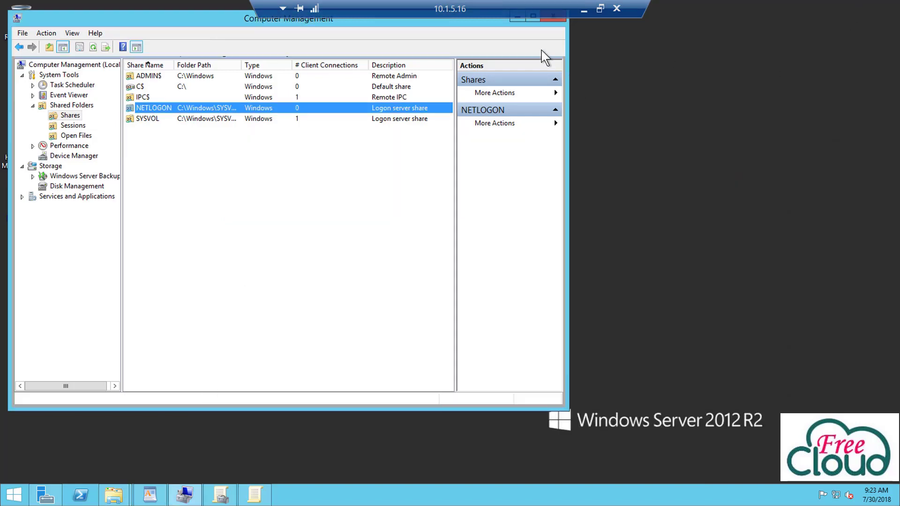
left_click(518, 17)
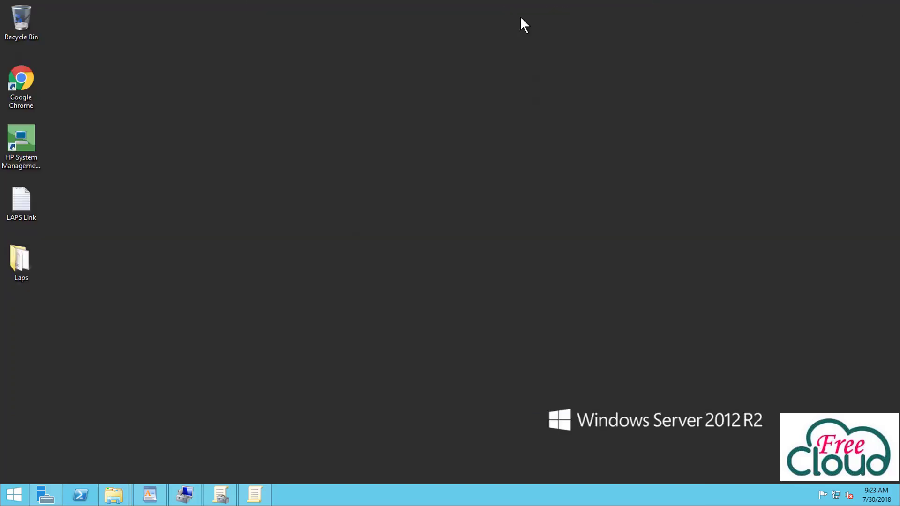
double_click(22, 203)
left_click_drag(568, 130, 133, 131)
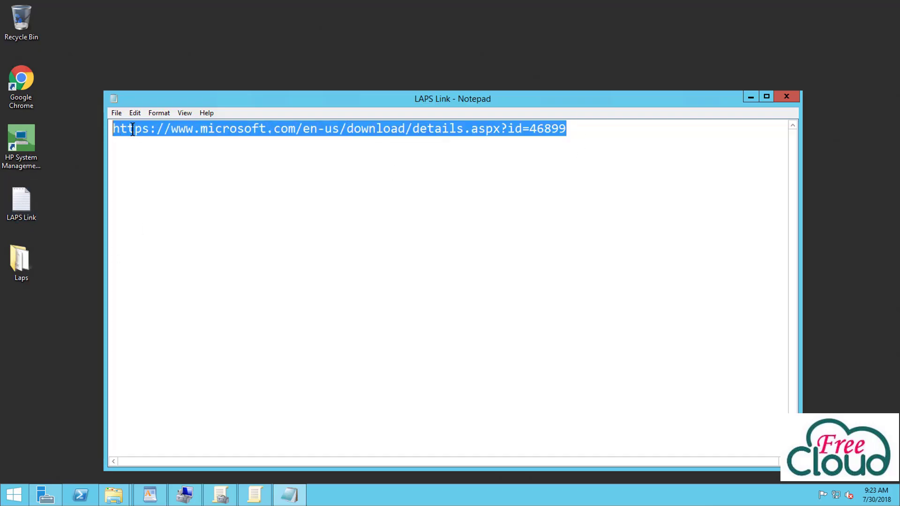
right_click(132, 130)
left_click(76, 167)
Switch to Internet Explorer and load the copied LAPS download address
left_click(14, 495)
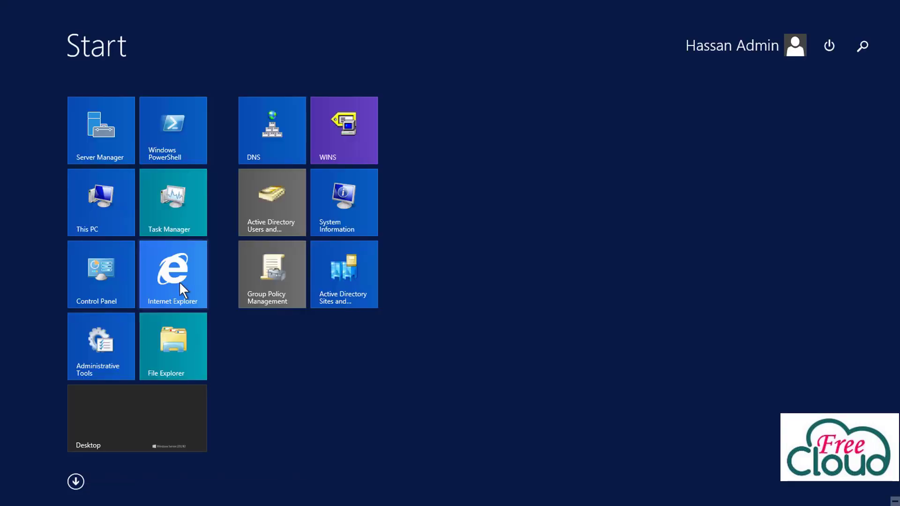
left_click(180, 282)
left_click(154, 22)
right_click(154, 22)
left_click(105, 76)
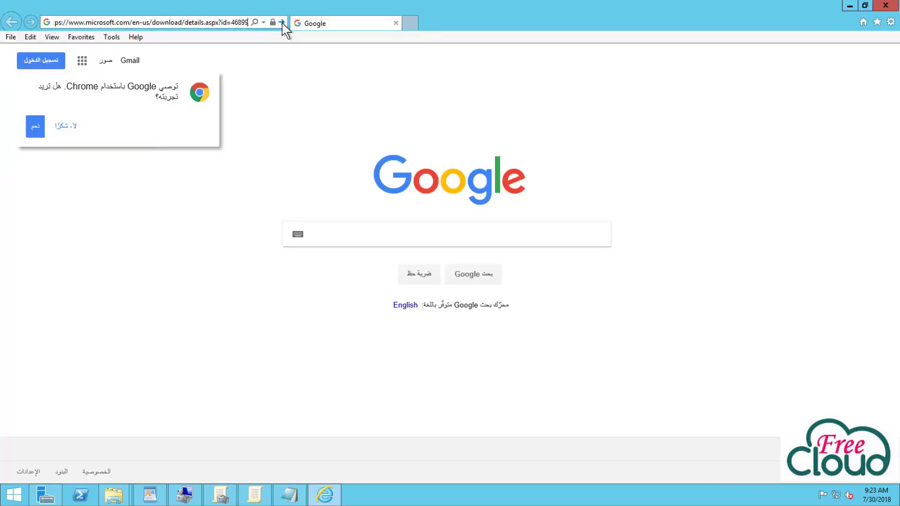
left_click(282, 22)
Download only LAPS.x86.msi, allowing the site's pop-up once, and save it in the Laps folder as LAPS.x86
scroll(522, 447, "down", 3)
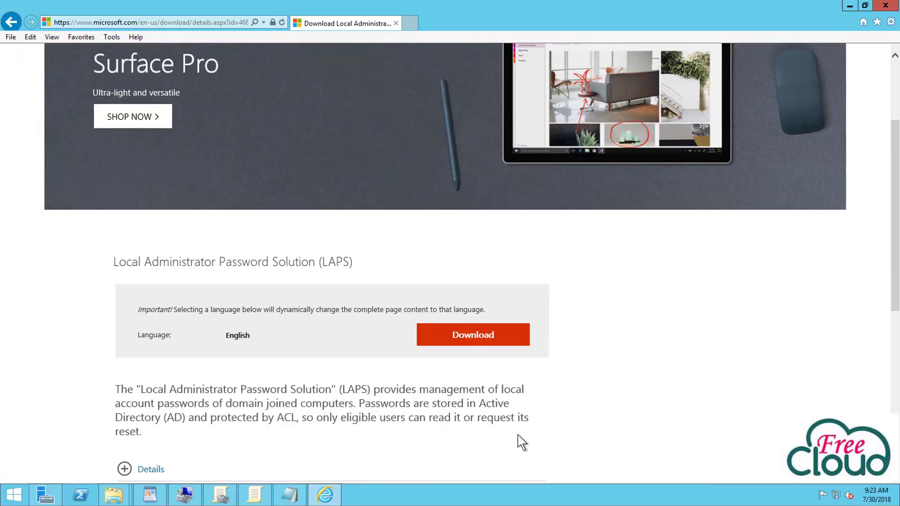
left_click(483, 340)
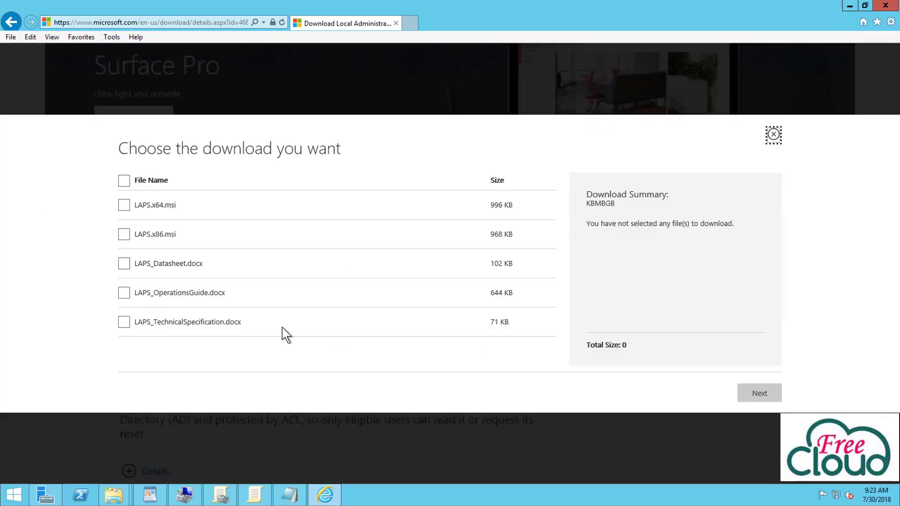
left_click(125, 235)
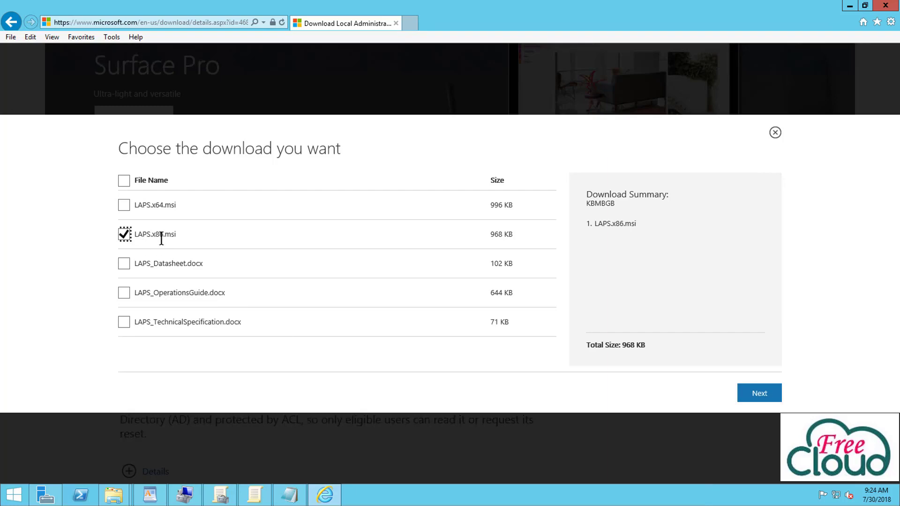
left_click(751, 395)
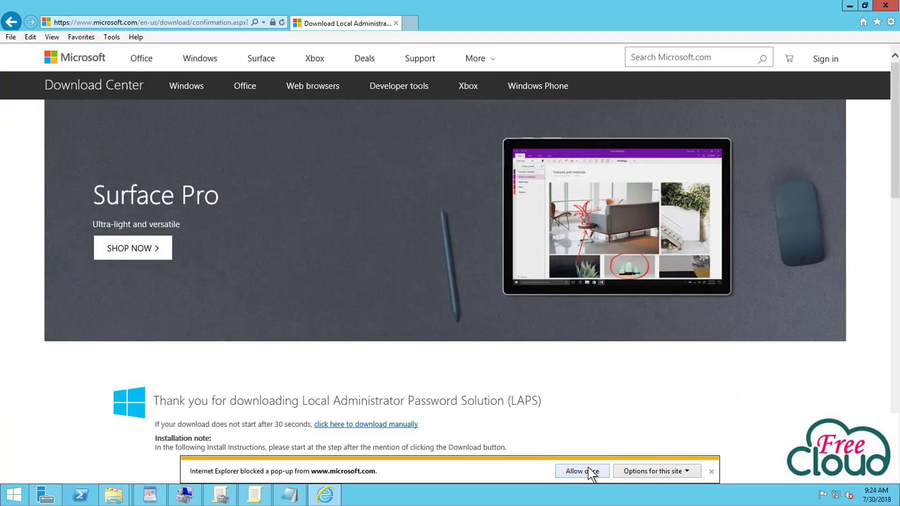
left_click(589, 471)
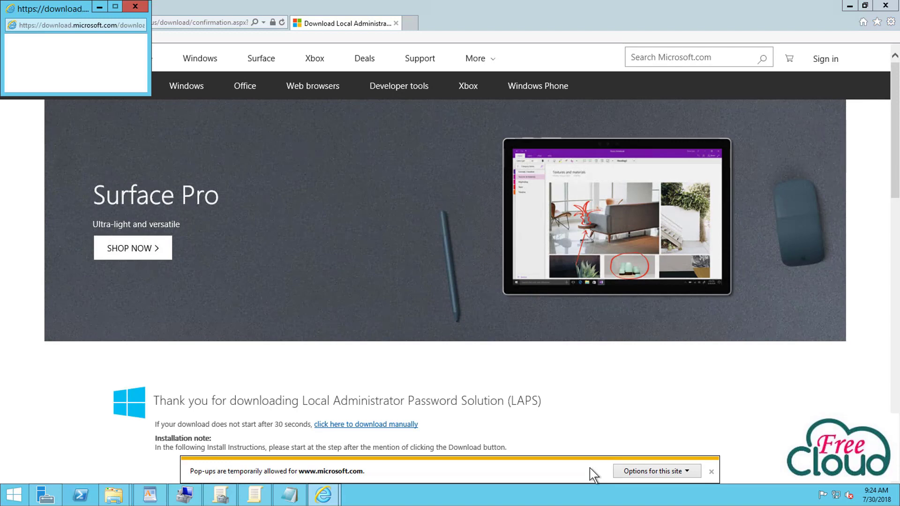
left_click(652, 471)
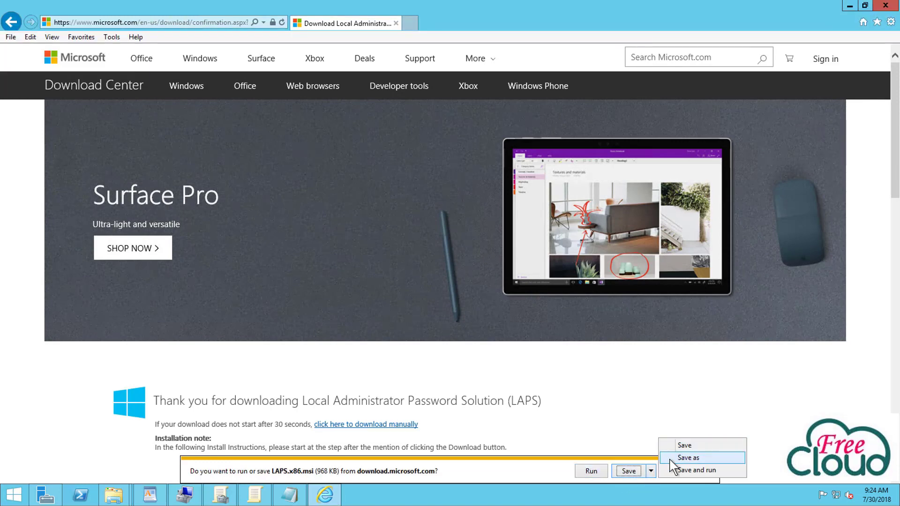
left_click(668, 456)
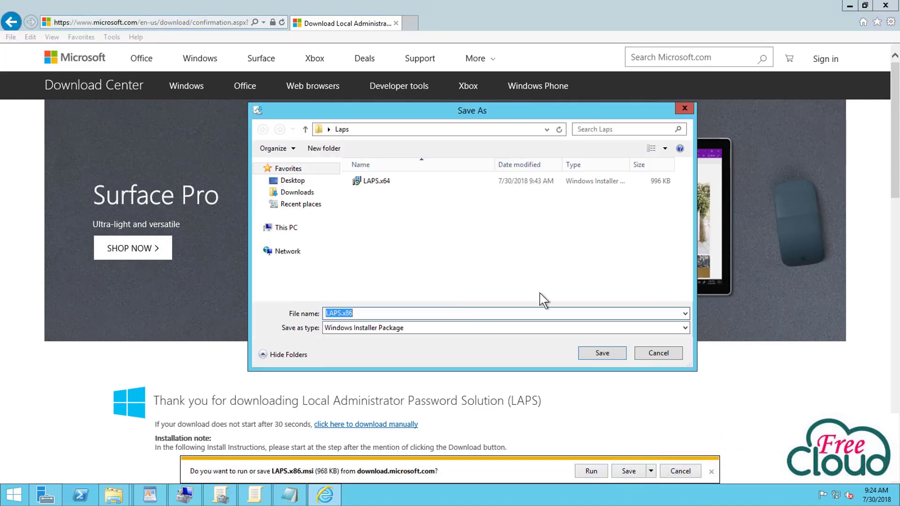
left_click(600, 354)
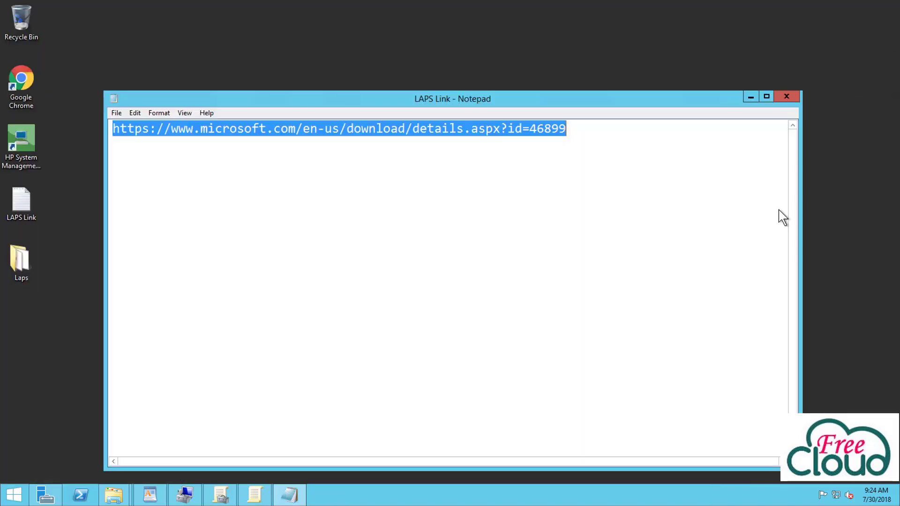
Copy LAPS.x86 from the Laps folder on the desktop, closing the browser, the folder and the LAPS Link note
left_click(885, 5)
double_click(21, 262)
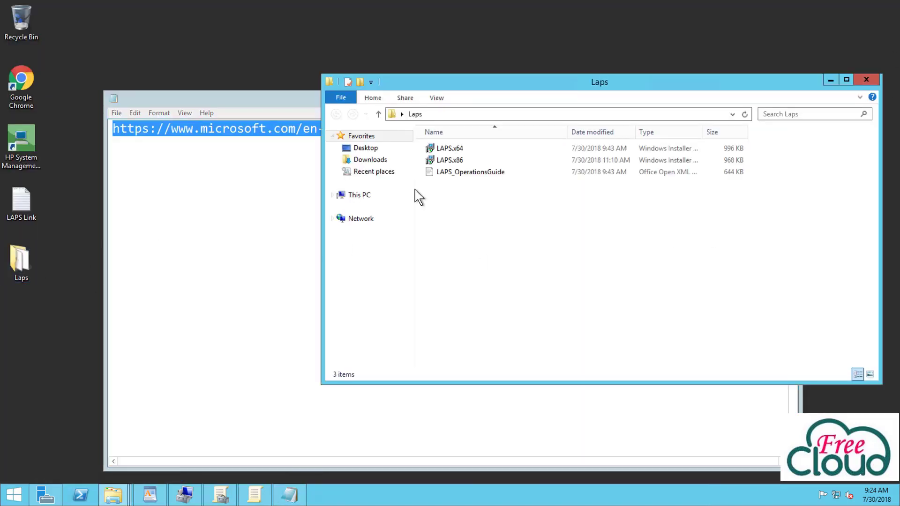
left_click(460, 161)
right_click(460, 161)
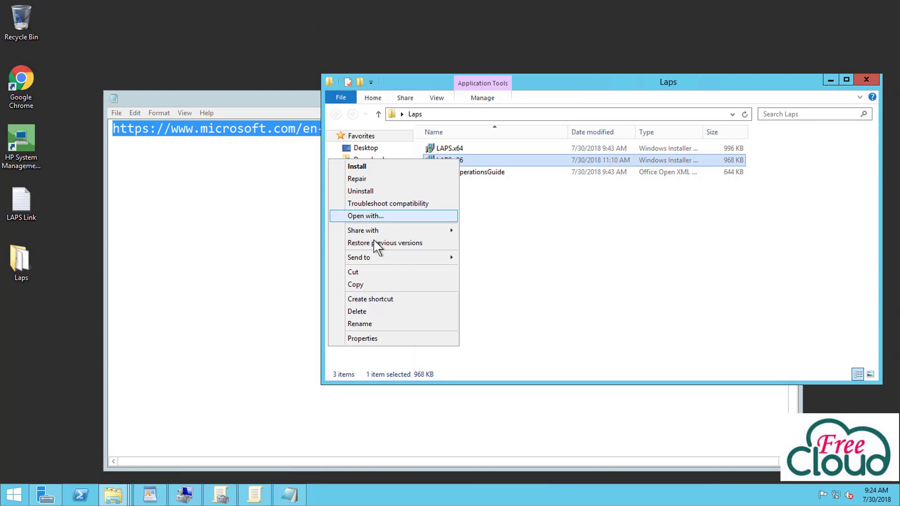
left_click(363, 283)
left_click(873, 79)
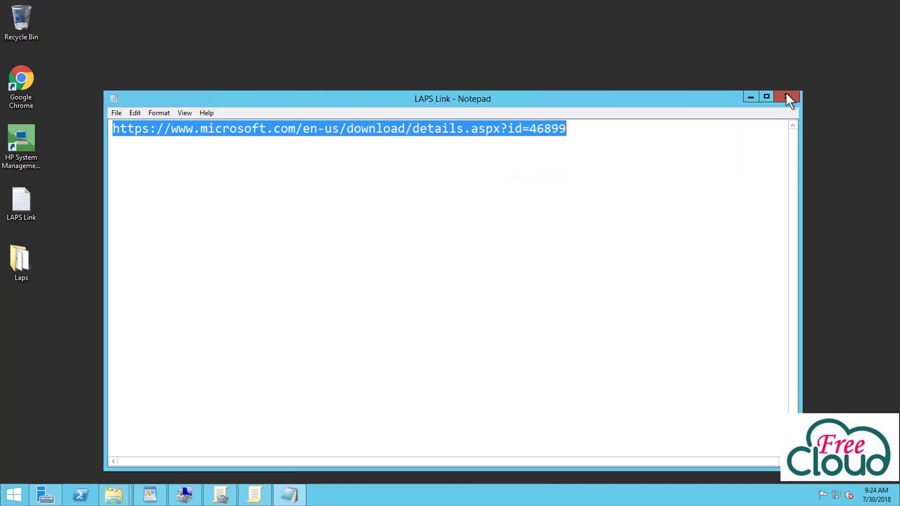
left_click(787, 98)
Open the NETLOGON share from Computer Management, paste LAPS.x86 into its Laps folder and refresh the listing
left_click(185, 495)
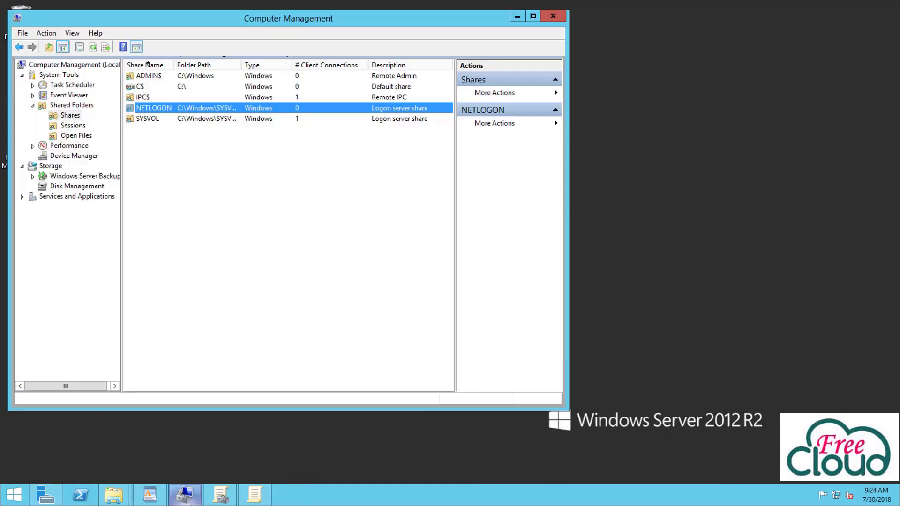
right_click(164, 110)
left_click(185, 115)
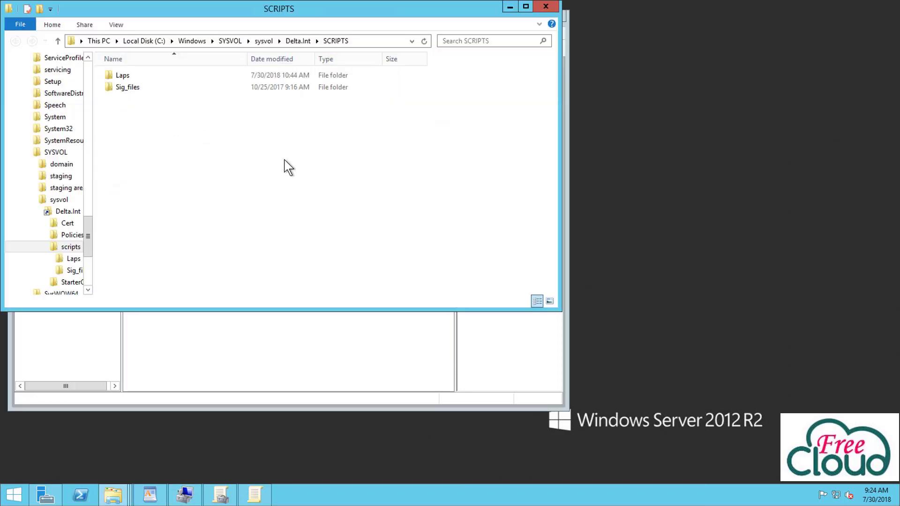
double_click(123, 76)
right_click(148, 120)
left_click(74, 192)
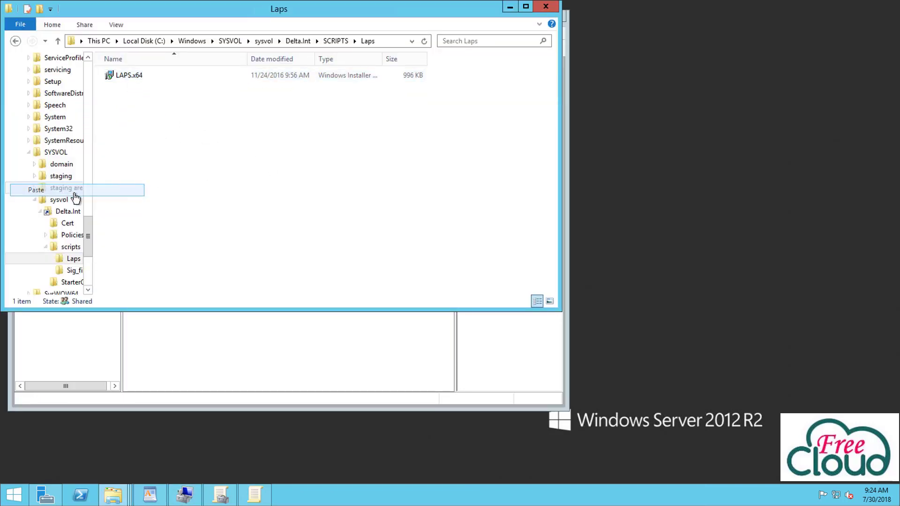
left_click(386, 173)
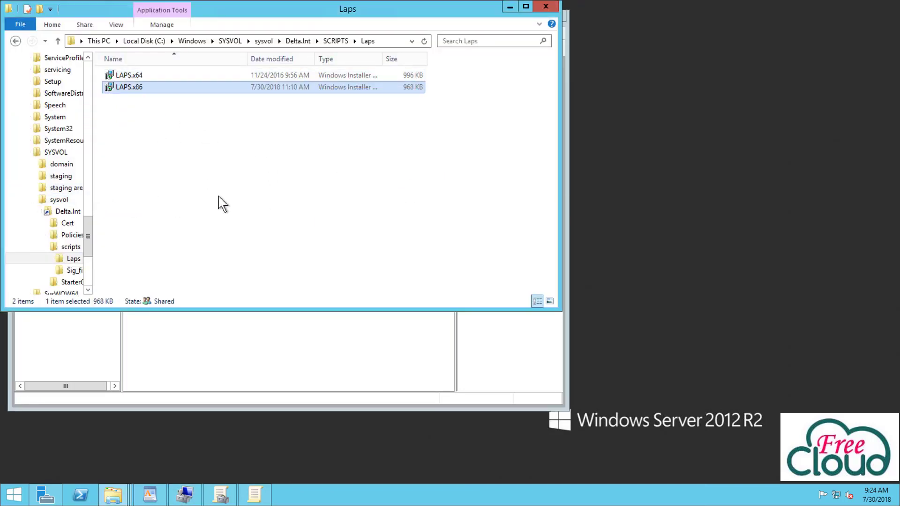
right_click(96, 177)
left_click(180, 224)
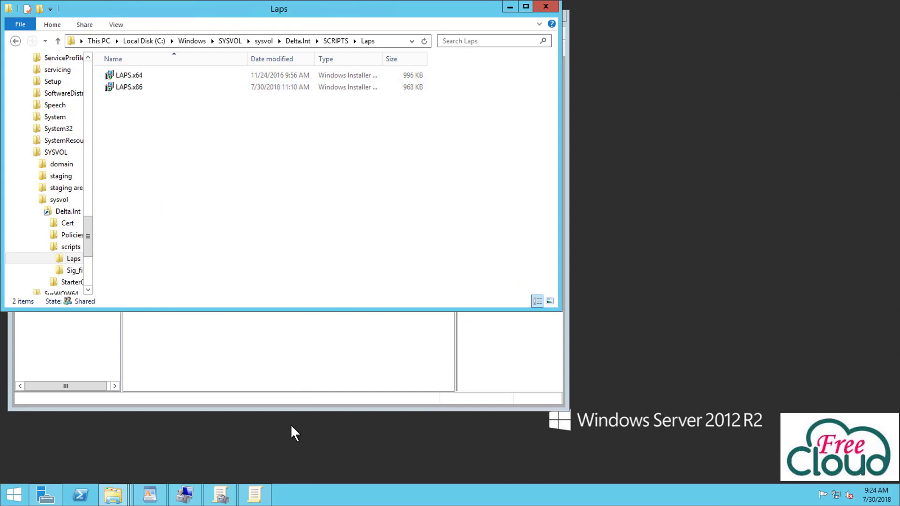
Add LAPS.x86 from the netlogon Laps folder to the Laps GPO's computer software installation as an Assigned package
left_click(258, 495)
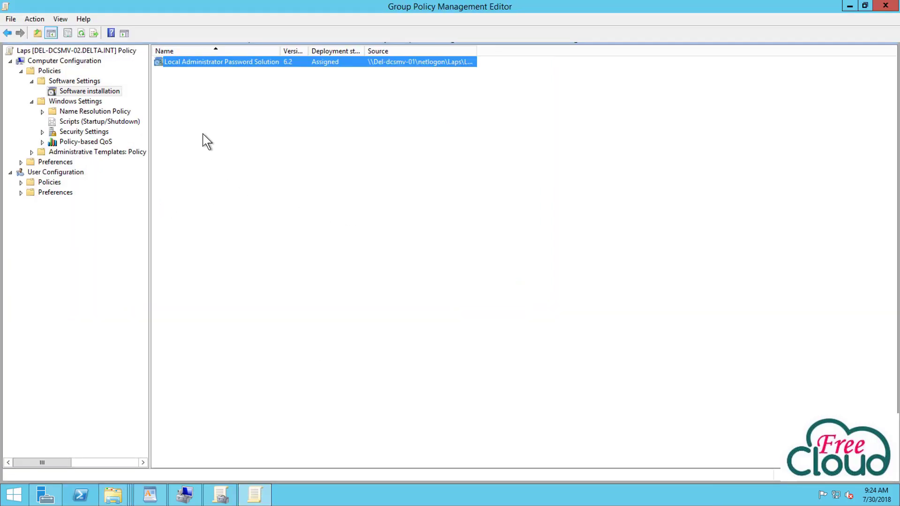
right_click(108, 92)
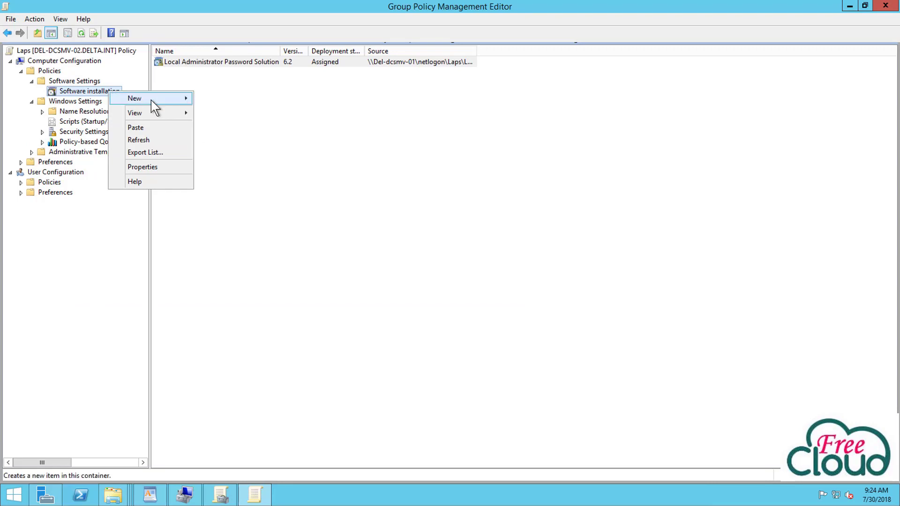
mouse_move(151, 100)
left_click(76, 100)
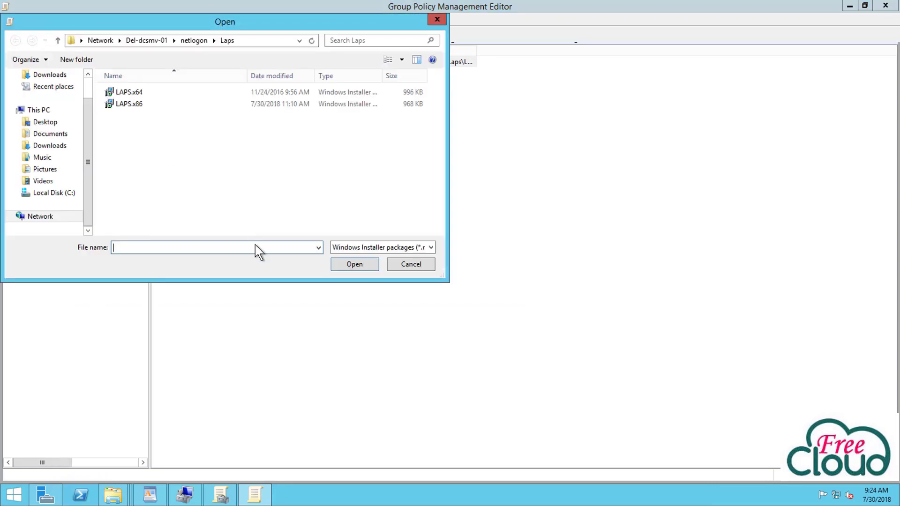
double_click(120, 103)
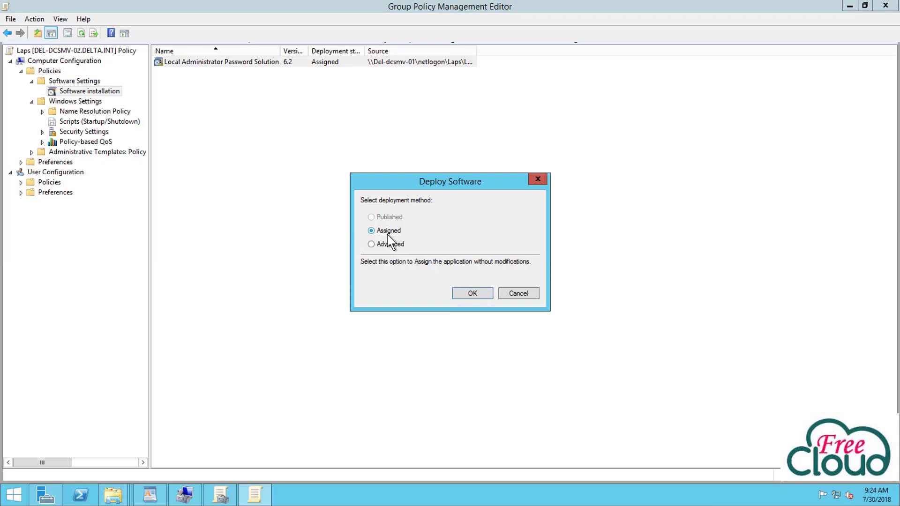
left_click(472, 294)
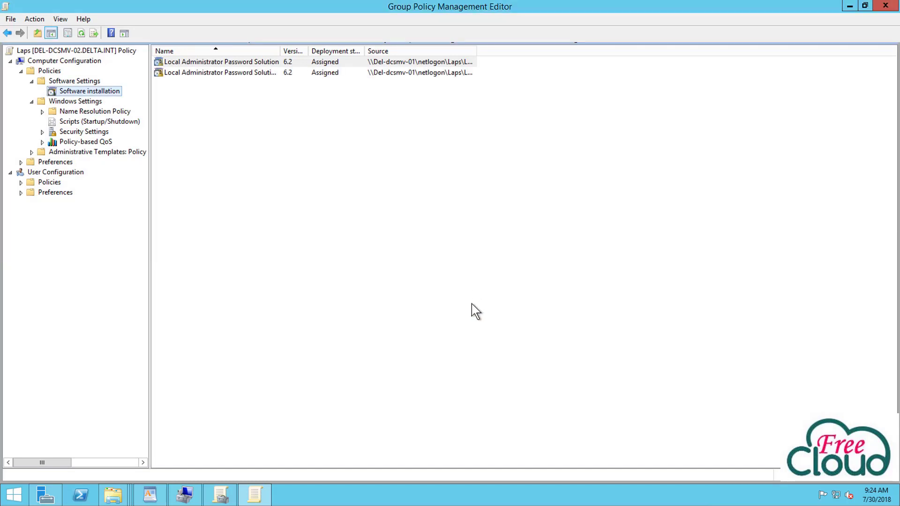
Rename the newly added 32-bit package to Local Administrator Password Solution x86 and apply the change
left_click(223, 74)
double_click(224, 74)
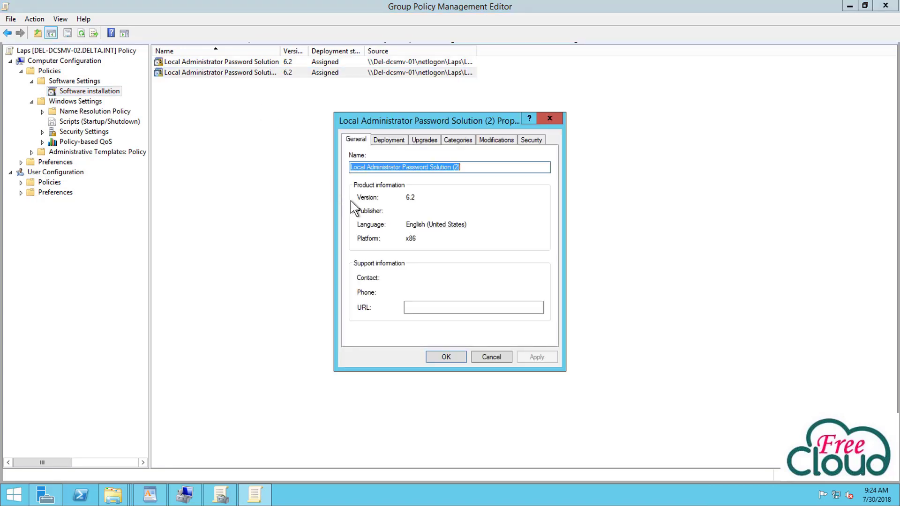
left_click(458, 168)
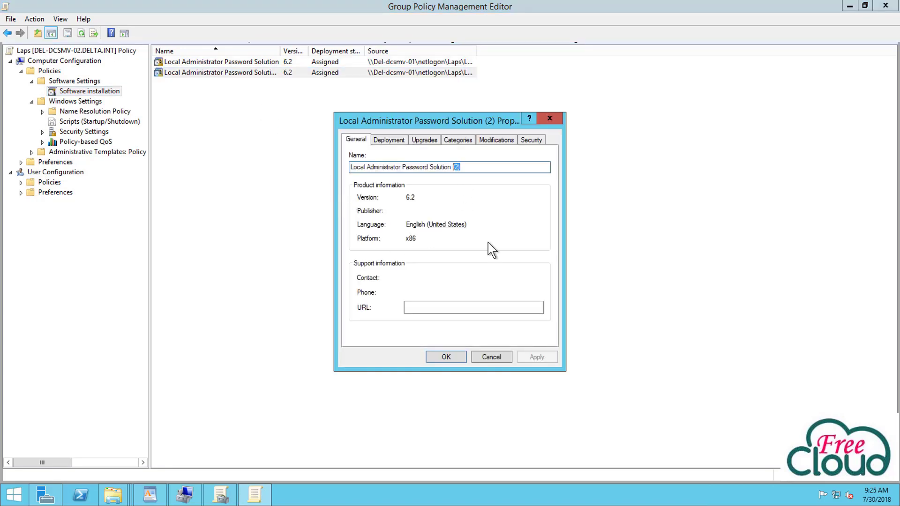
type("x86")
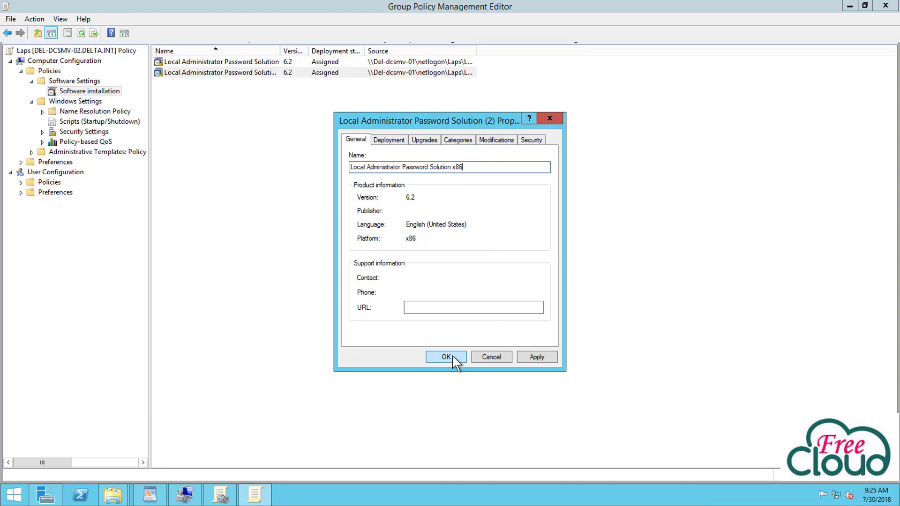
left_click(525, 356)
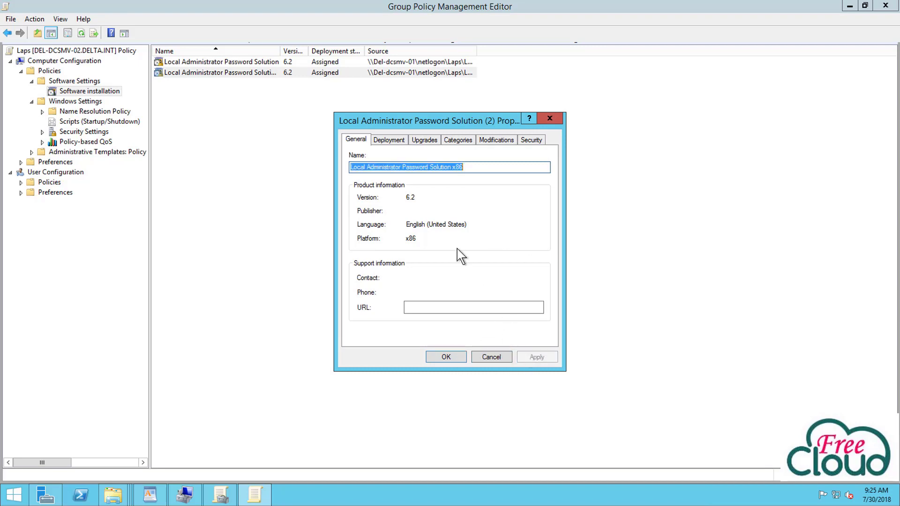
Turn off making the 32-bit X86 application available to Win64 machines in the x86 package's advanced deployment options
left_click(400, 141)
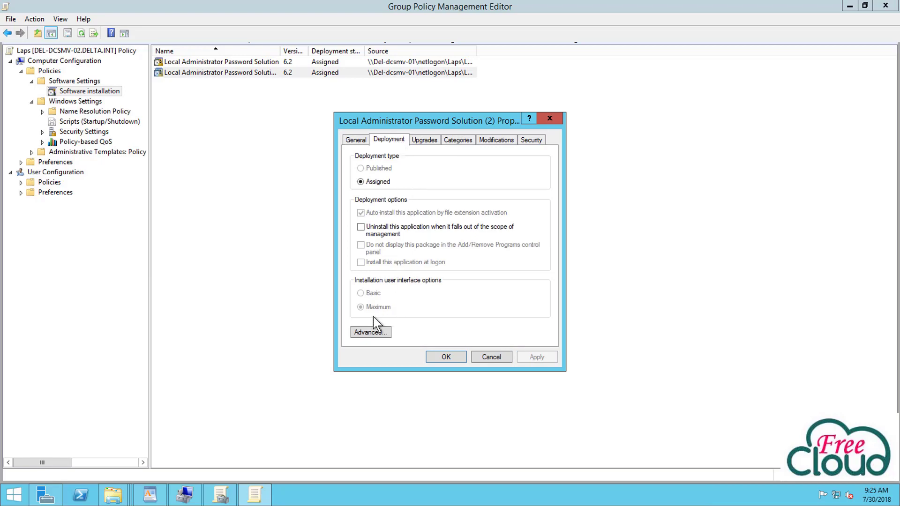
left_click(367, 334)
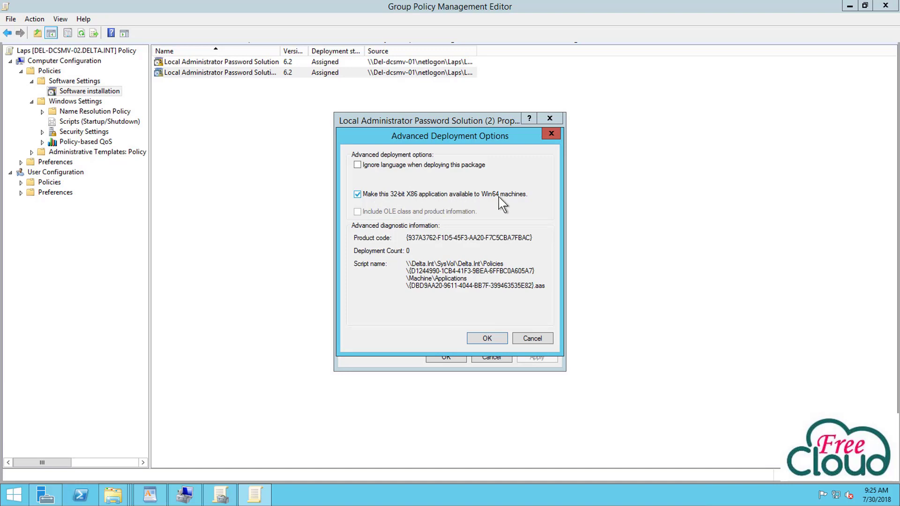
left_click(358, 195)
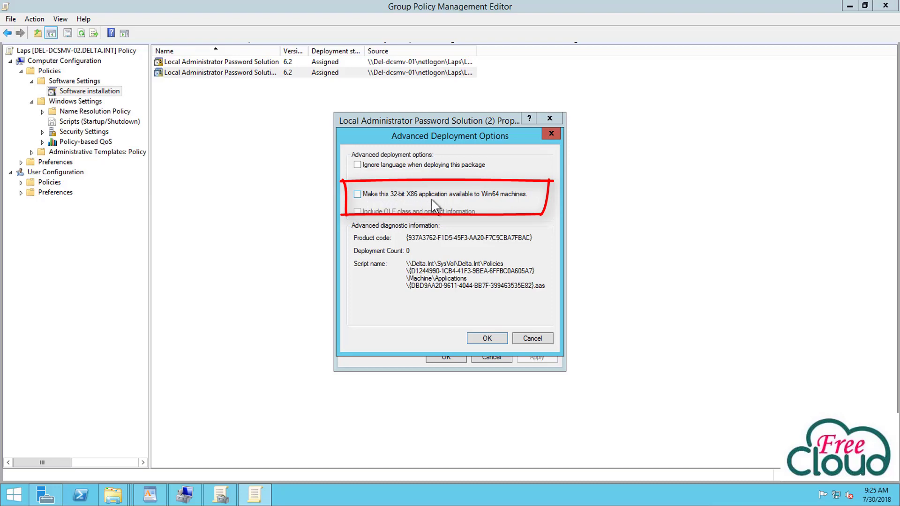
left_click(486, 338)
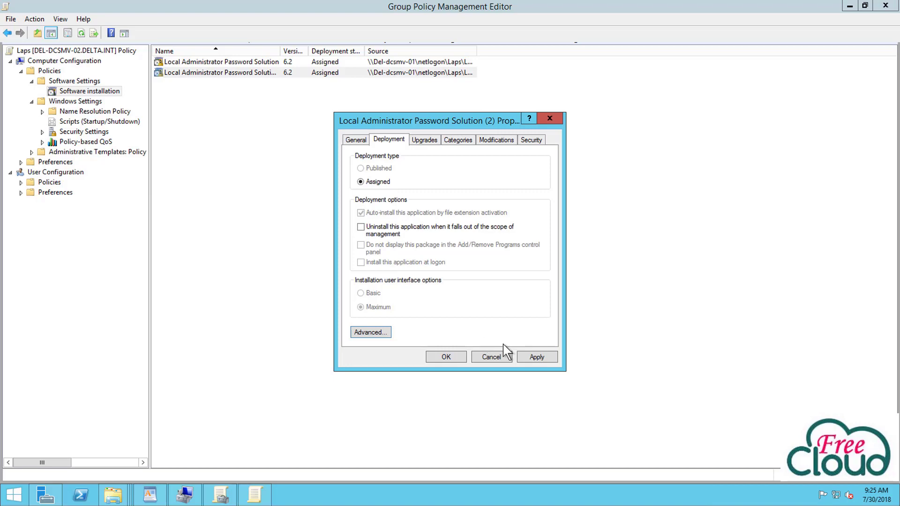
left_click(532, 360)
left_click(446, 357)
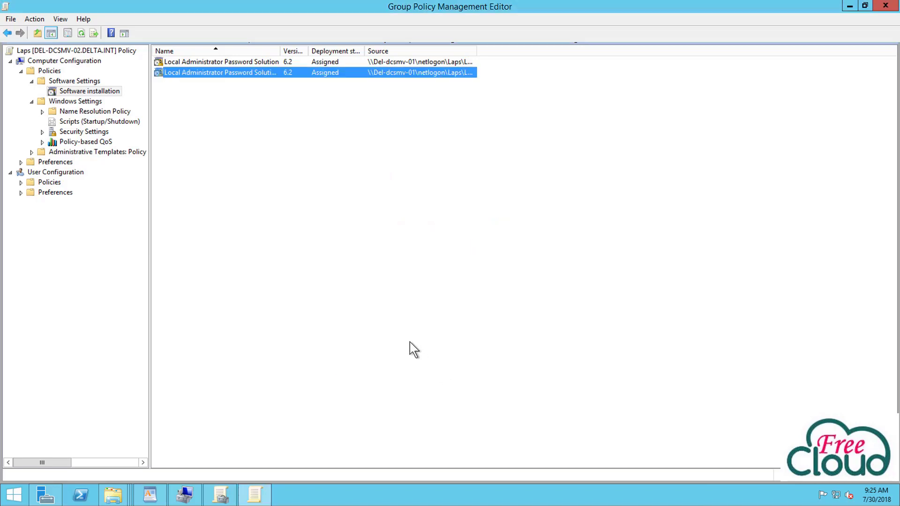
Fit the Name column to its content and rename the 64-bit package to Local Administrator Password Solution x64
double_click(280, 51)
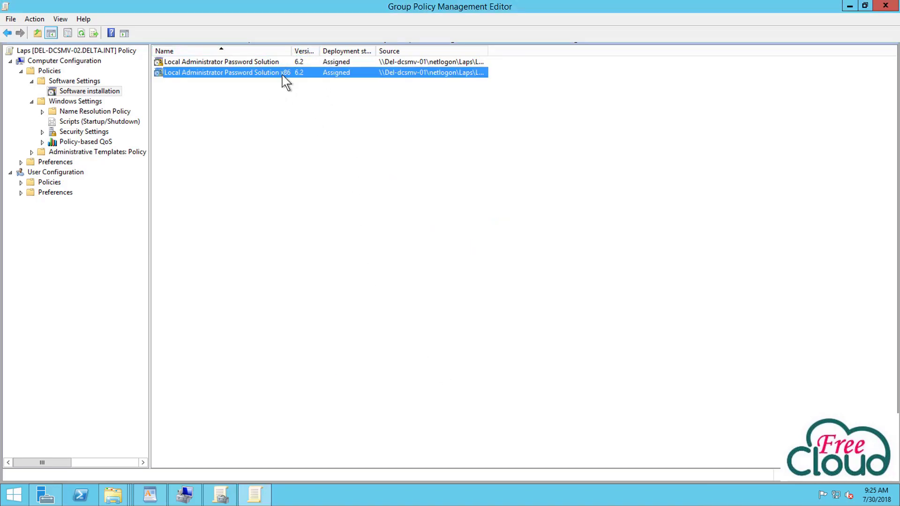
double_click(262, 60)
left_click(455, 171)
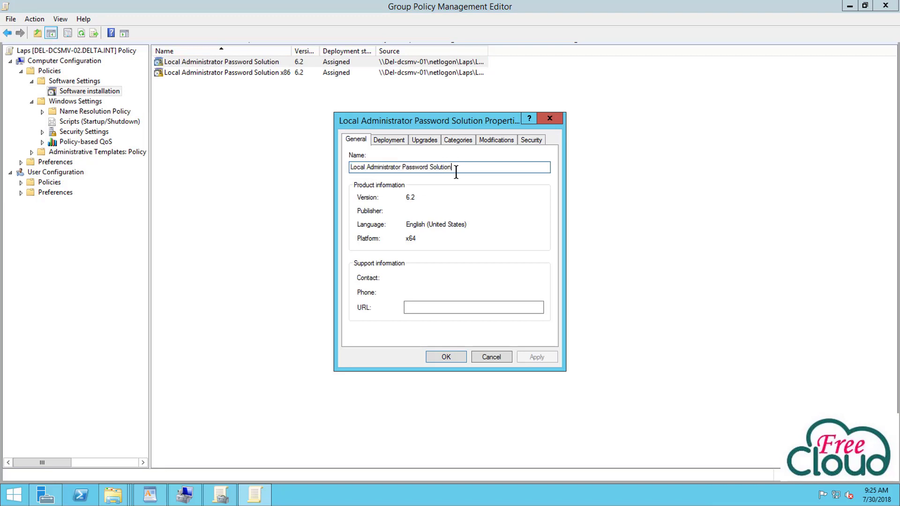
type("x64")
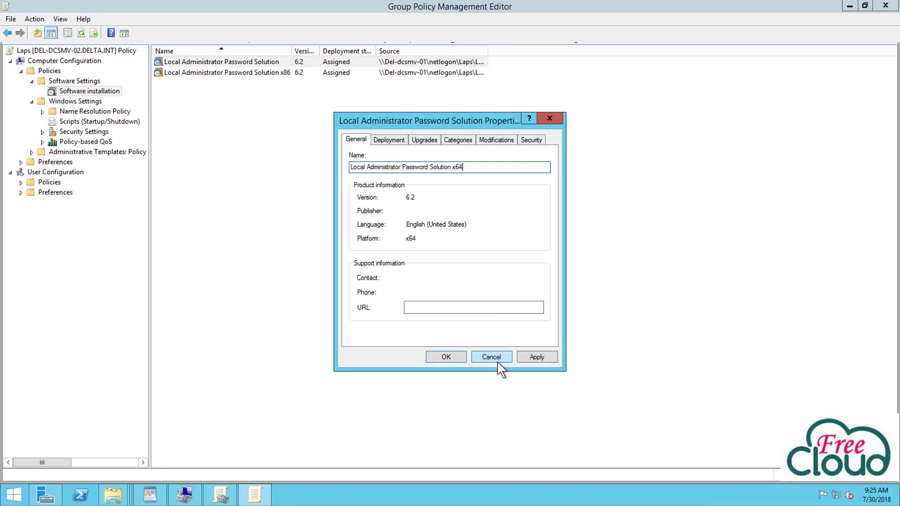
left_click(534, 356)
left_click(453, 361)
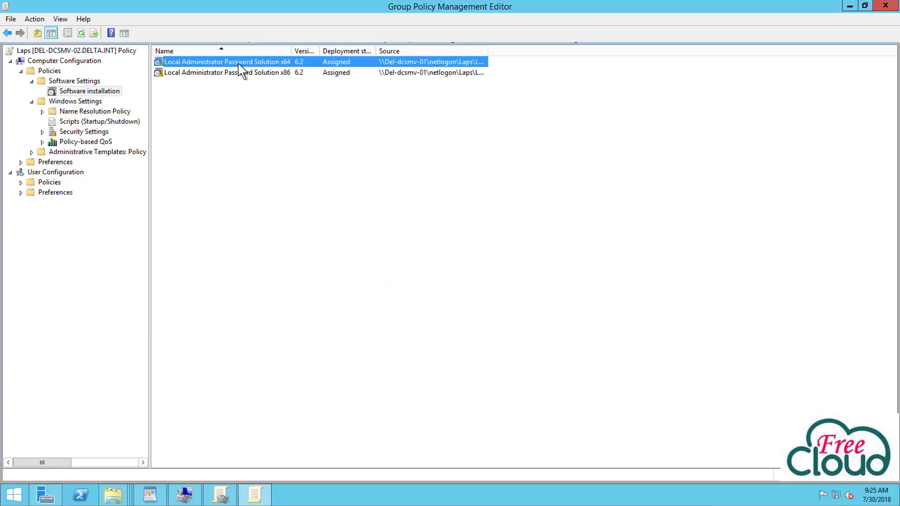
left_click(284, 74)
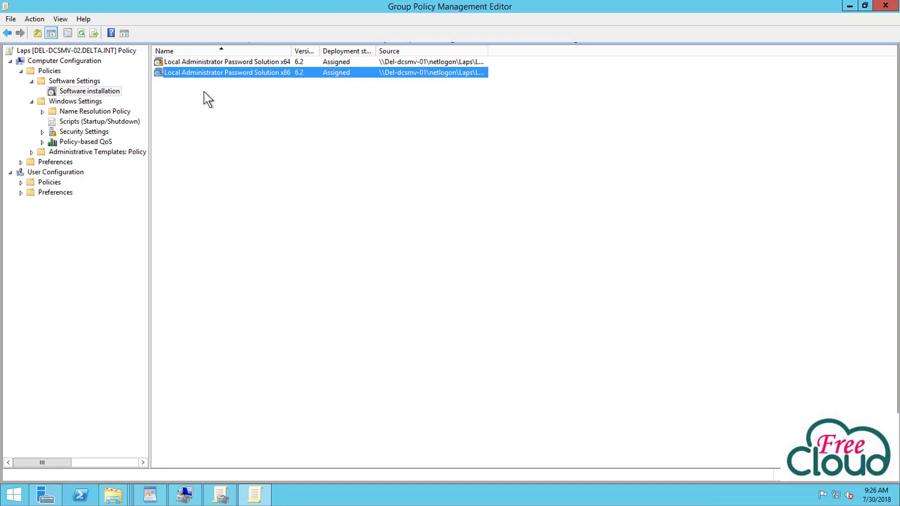
Enable the LAPS Password Settings policy under Administrative Templates with complexity Large letters + small letters + numbers
left_click(31, 153)
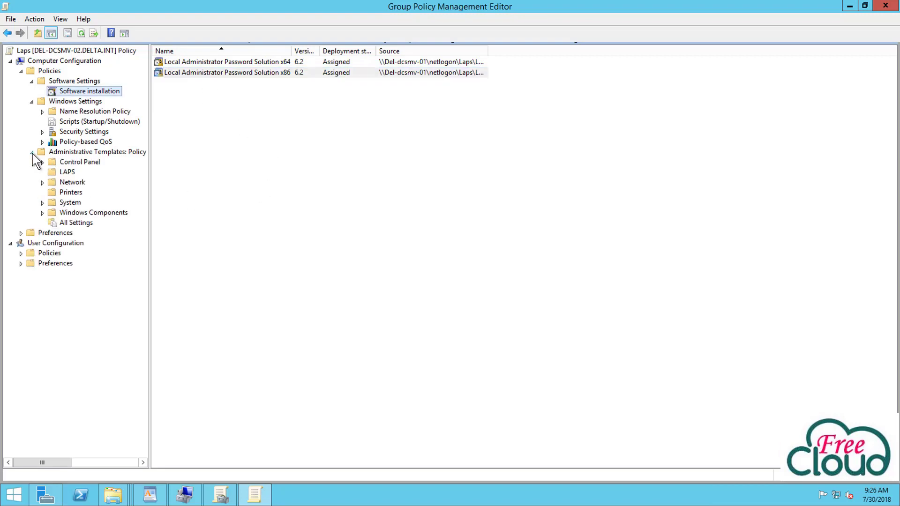
left_click(66, 173)
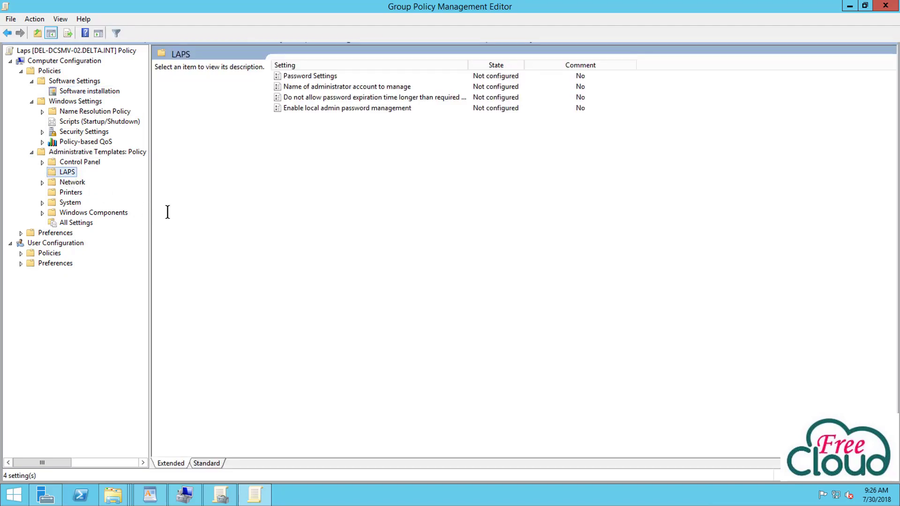
left_click(309, 77)
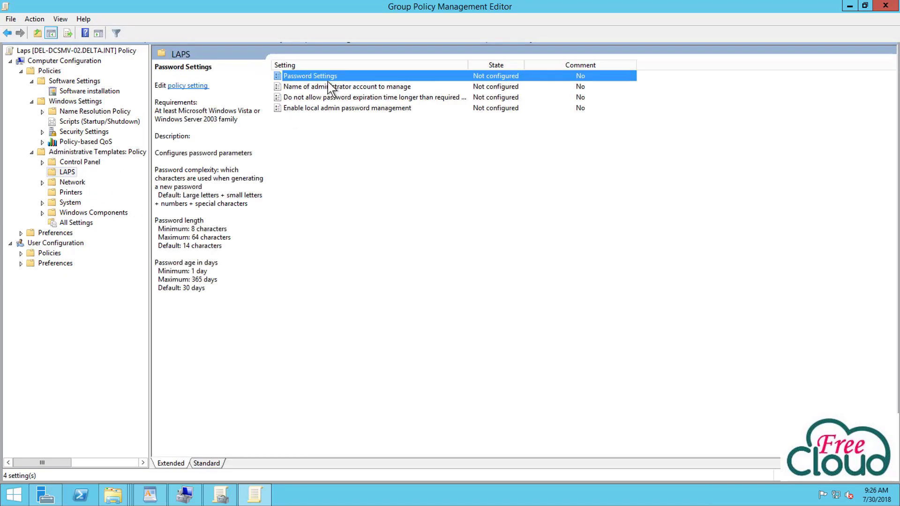
double_click(319, 78)
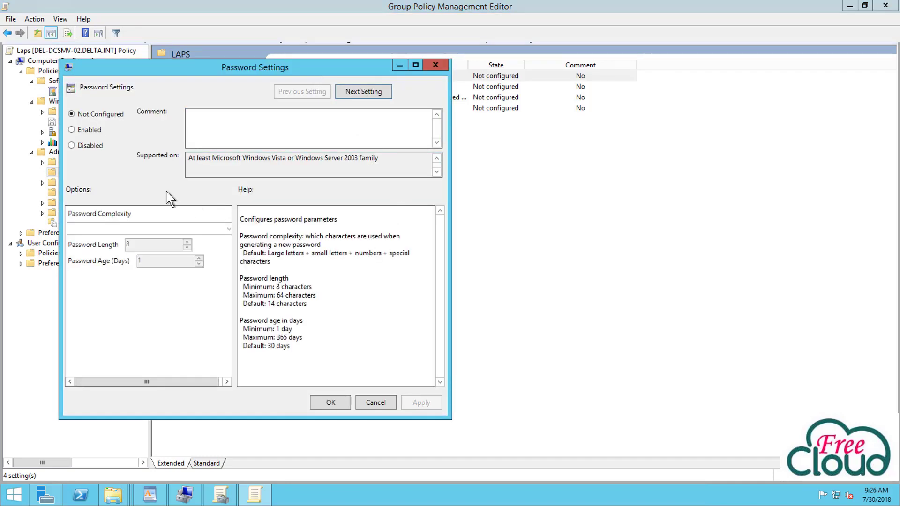
left_click(88, 129)
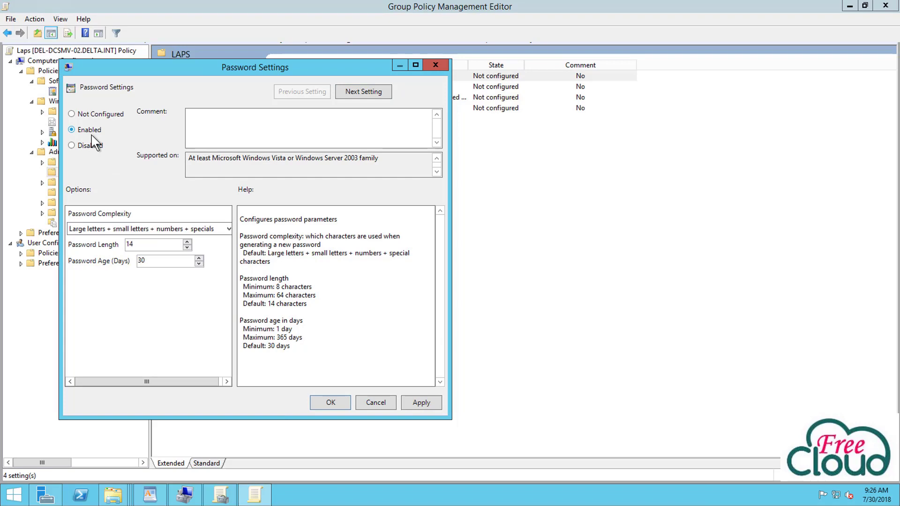
left_click(227, 229)
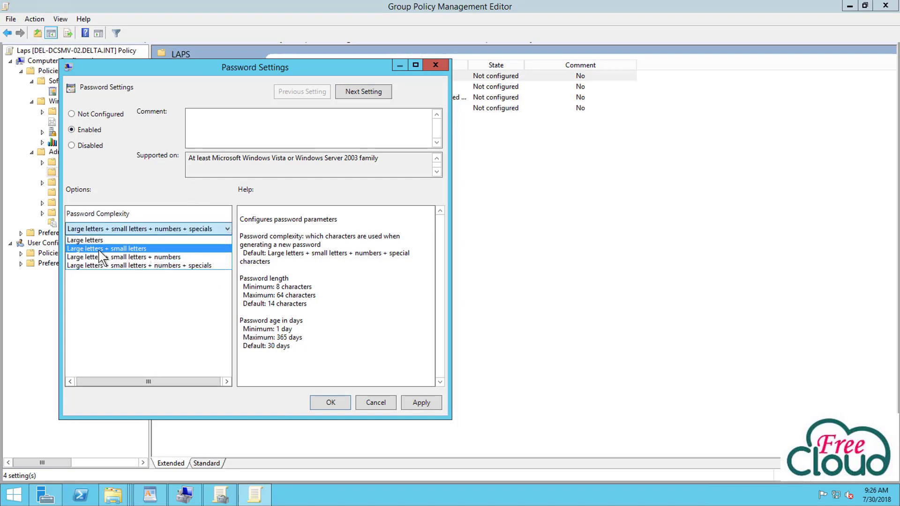
left_click(151, 257)
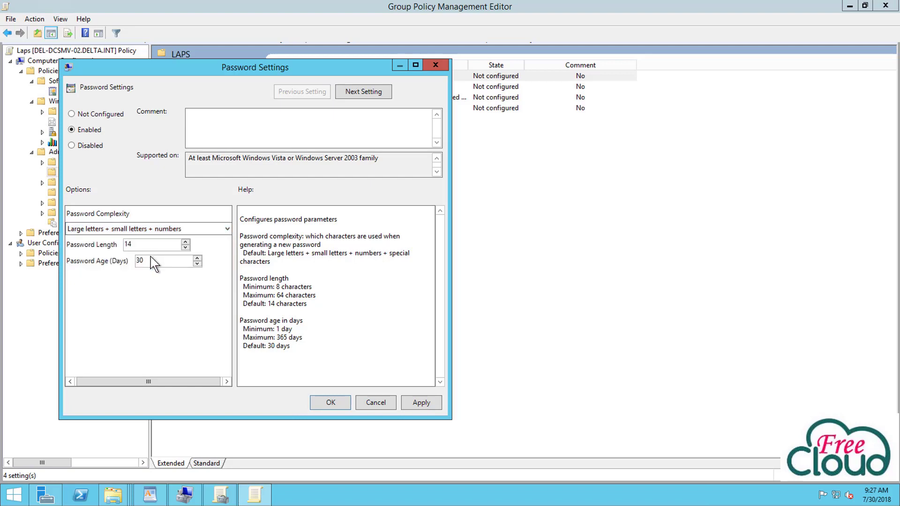
Set the password age to 10 days in Password Settings and apply the policy
double_click(126, 244)
left_click(131, 248)
double_click(140, 260)
type("1")
left_click(425, 402)
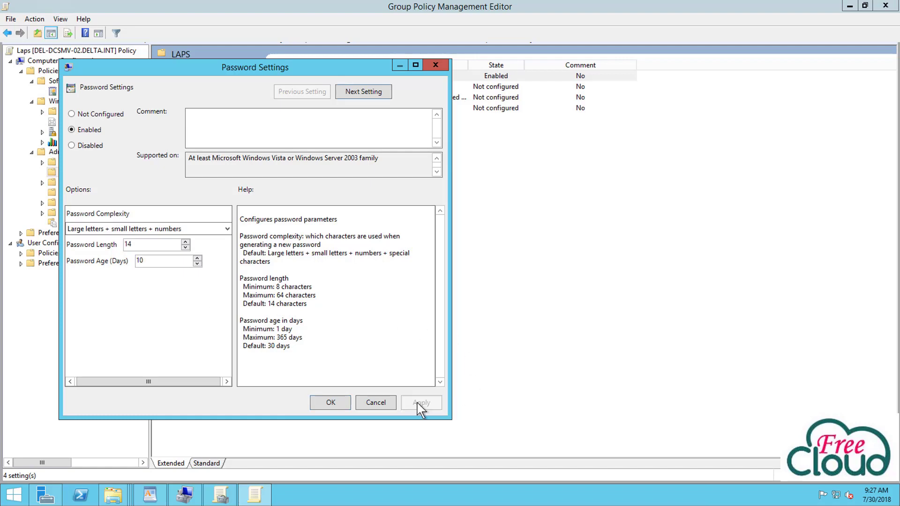
Confirm and close the Password Settings policy
left_click(331, 404)
left_click(348, 87)
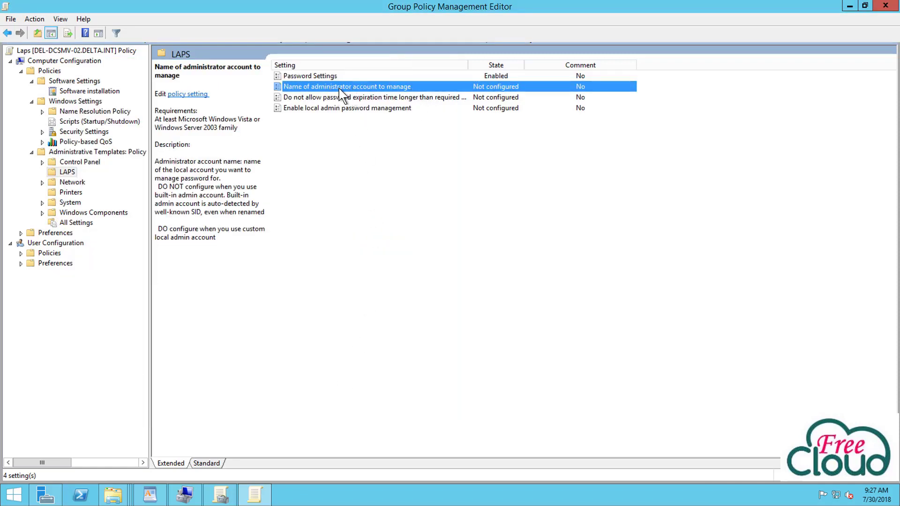
double_click(366, 88)
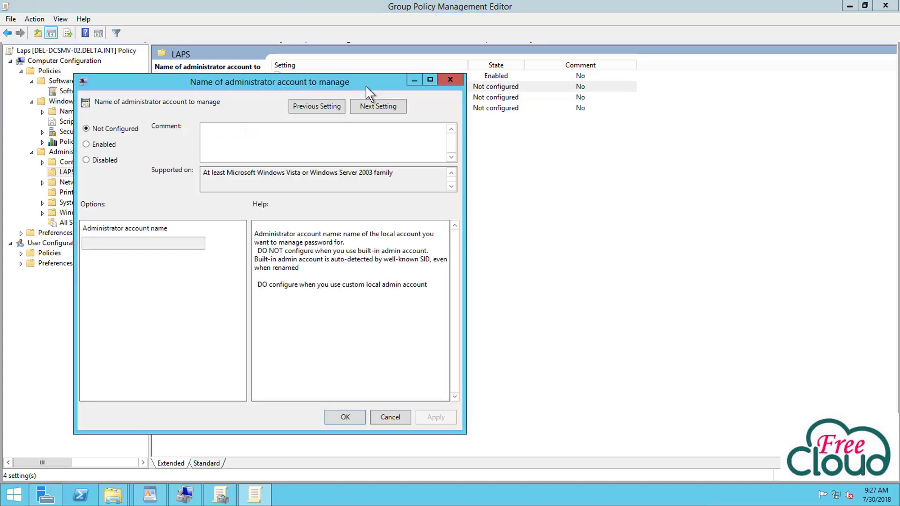
left_click(99, 144)
left_click(130, 244)
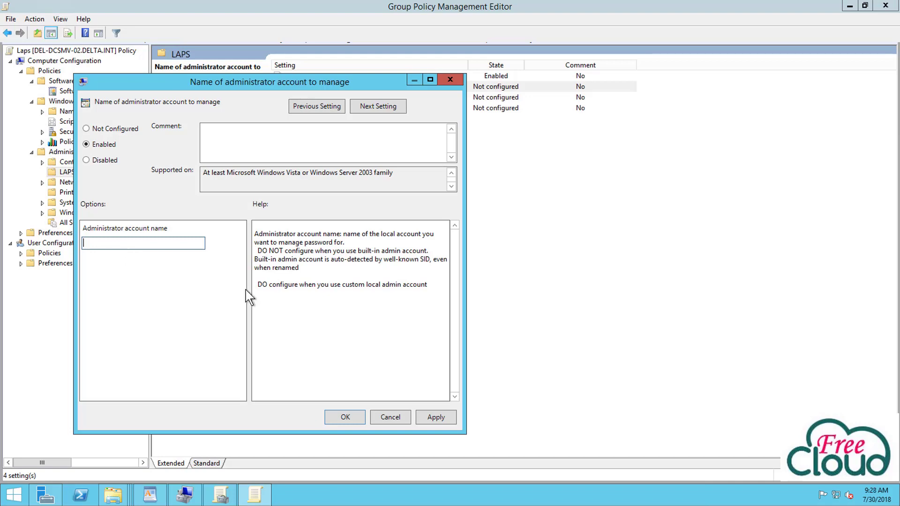
left_click(377, 418)
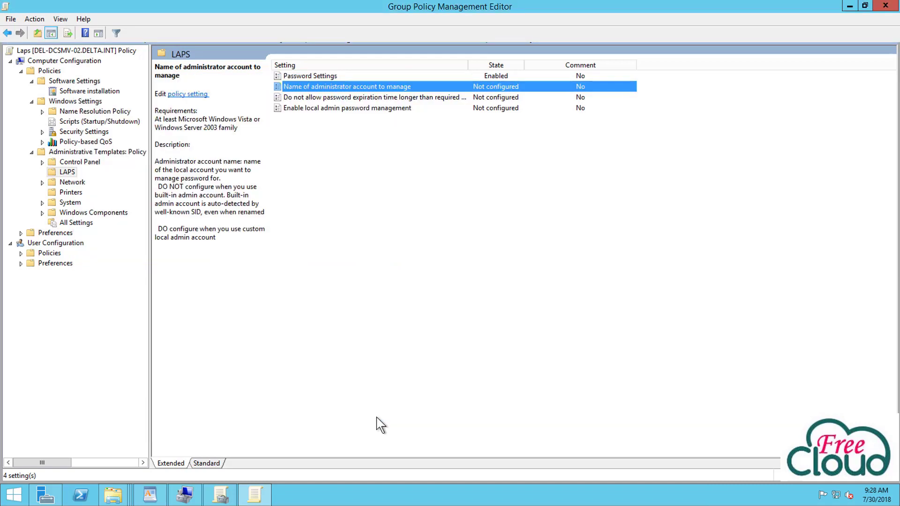
Set the Enable local admin password management policy to Enabled and apply it
left_click(305, 107)
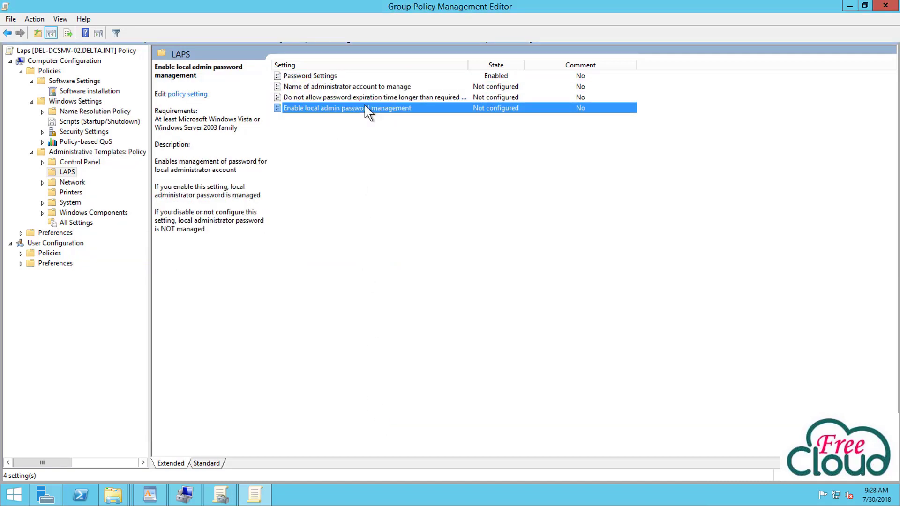
double_click(325, 109)
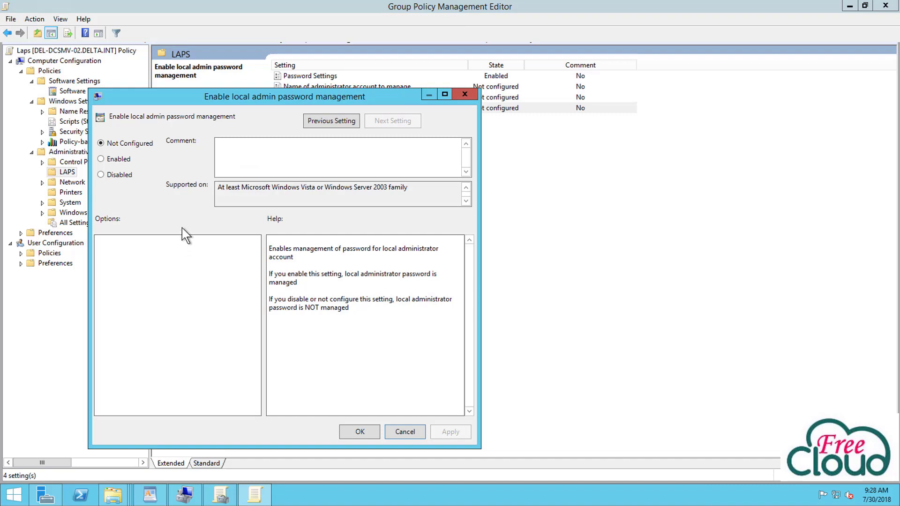
left_click(120, 160)
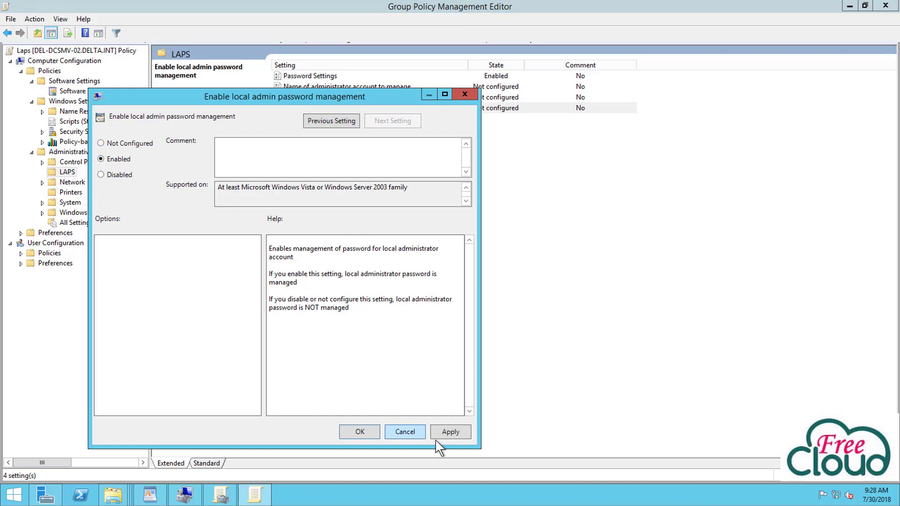
left_click(448, 434)
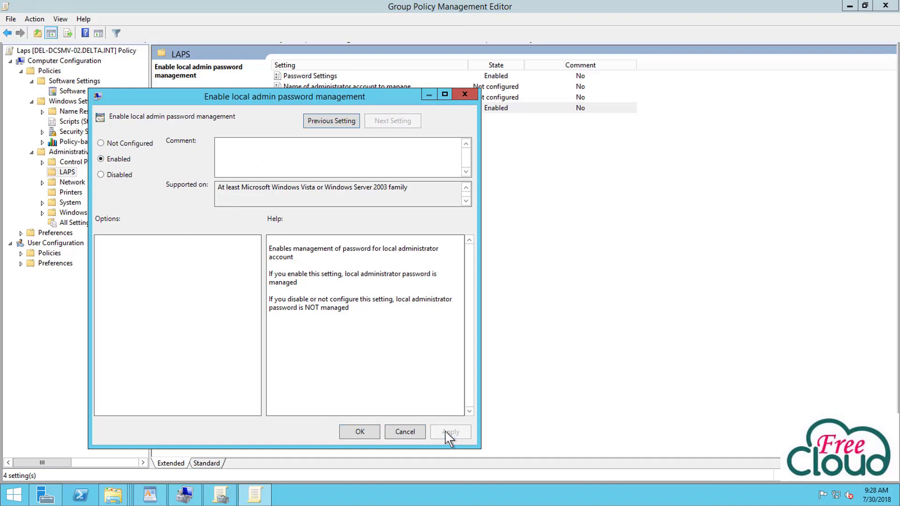
left_click(359, 432)
left_click(386, 265)
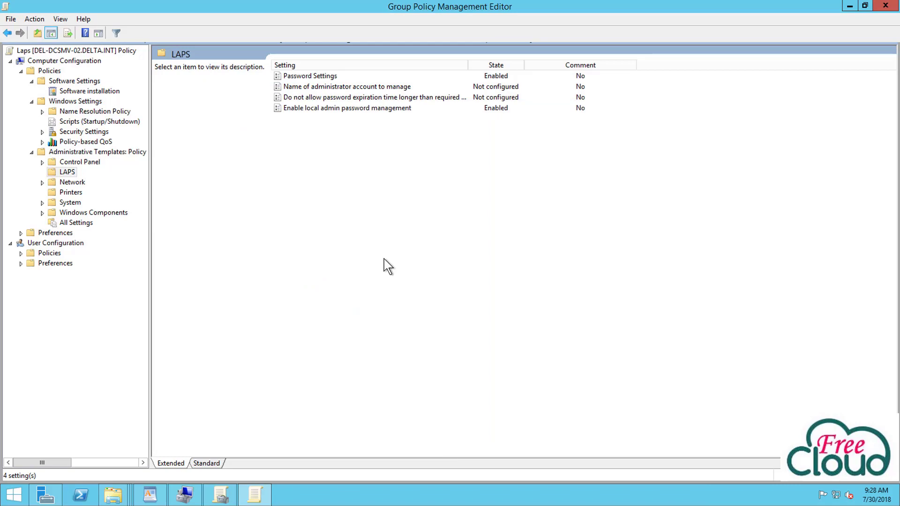
Close the policy editor, Computer Management, Group Policy Management and the LAPS operations guide, then minimize the server's remote session
left_click(892, 11)
left_click(555, 13)
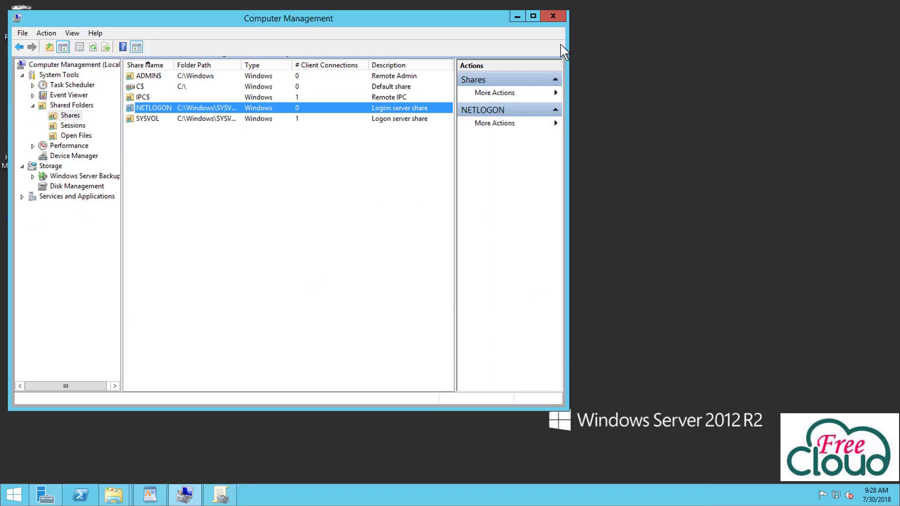
left_click(555, 14)
mouse_move(185, 495)
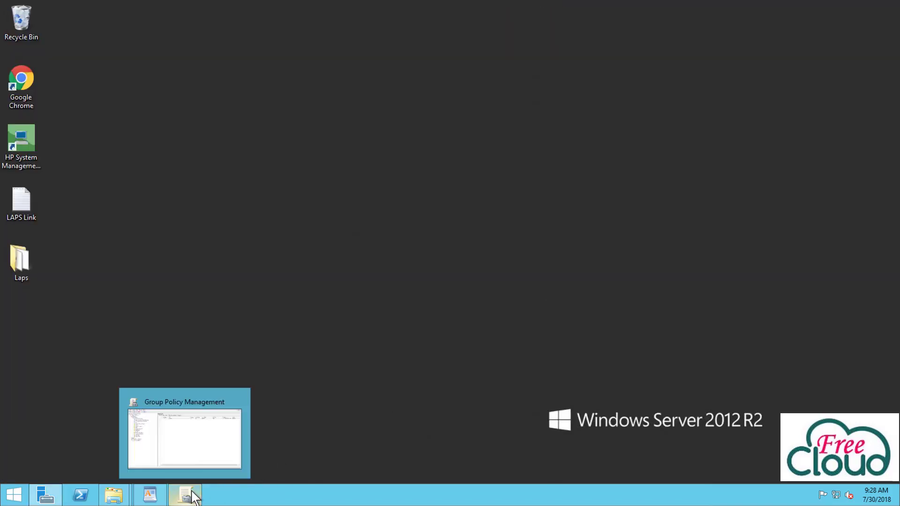
left_click(236, 403)
left_click(150, 494)
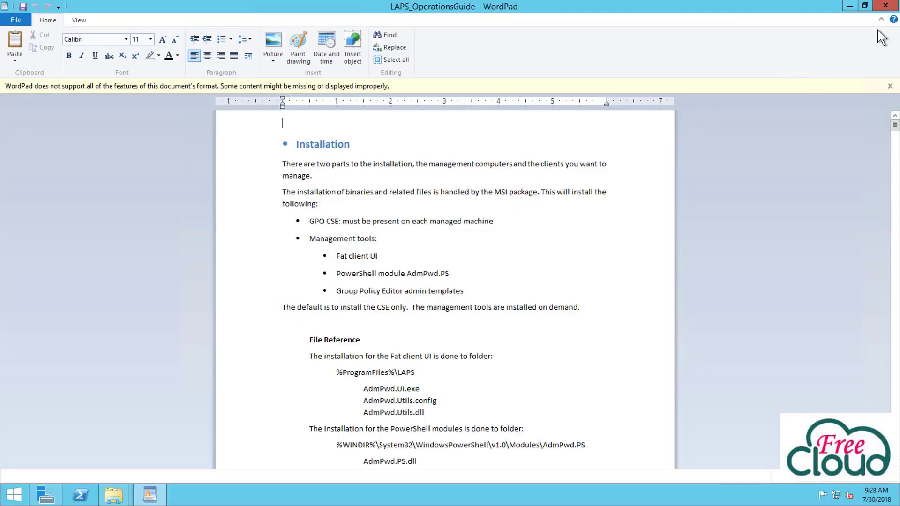
left_click(885, 5)
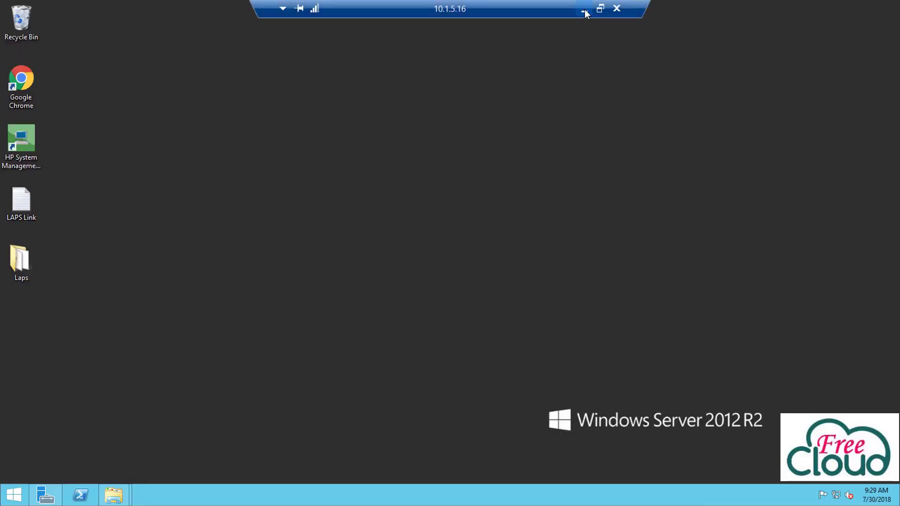
left_click(584, 9)
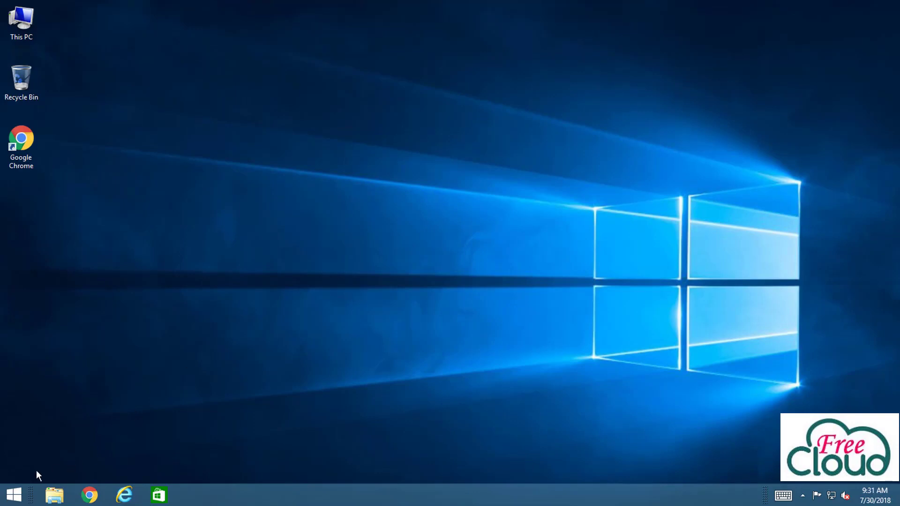
Force a Group Policy update on the client by running gpupdate /force in an administrator Command Prompt
right_click(17, 494)
left_click(71, 393)
type("gpupd")
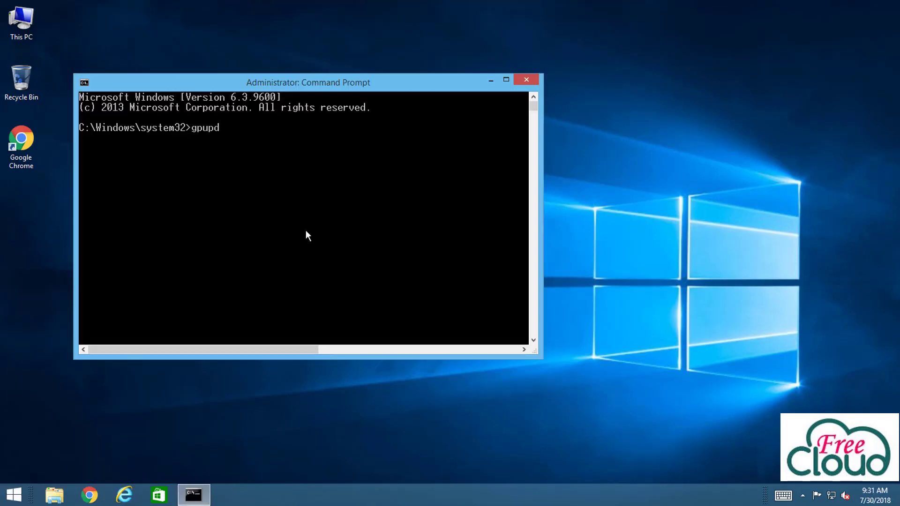
type("ate /force")
key("Return")
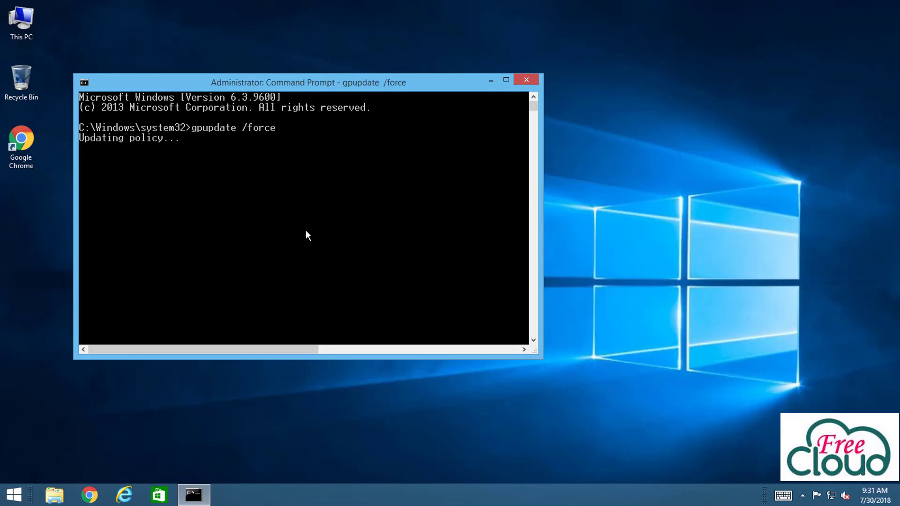
Check the client's computer name and domain in the system properties of This PC
left_click(22, 23)
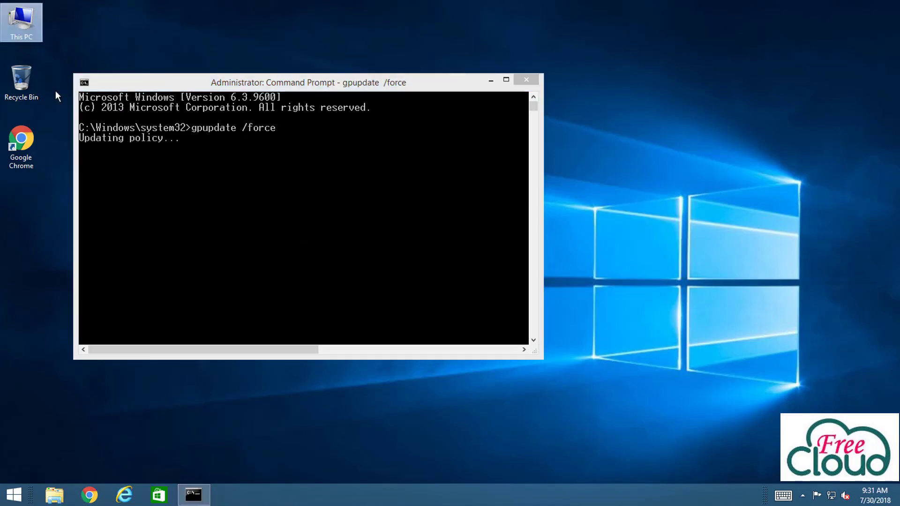
right_click(23, 23)
left_click(69, 146)
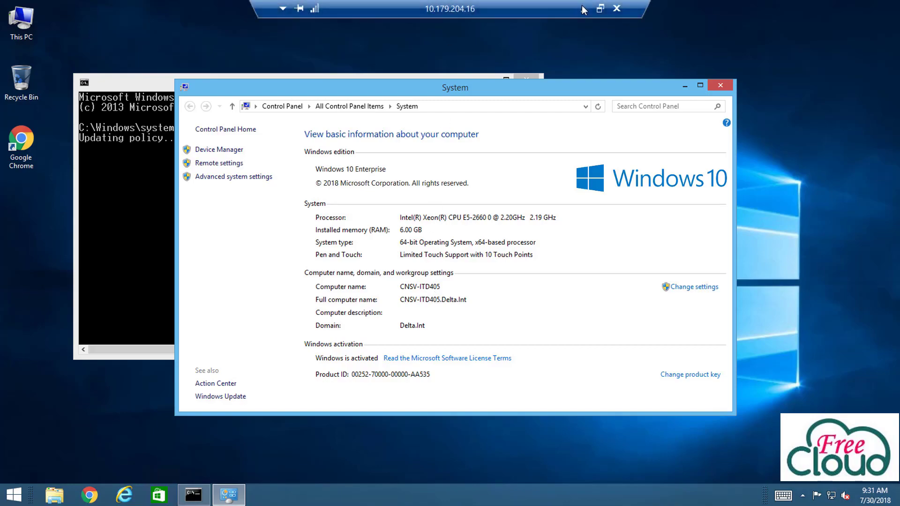
Switch to Active Directory Users and Computers on the server, check computer CNSV-ITD405 in the FreeCloud OU, and return to the client
left_click(583, 7)
left_click(142, 63)
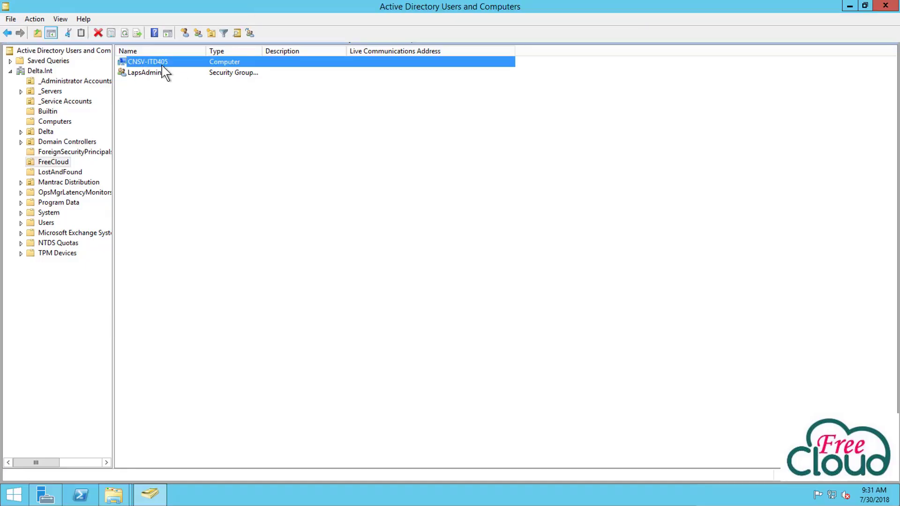
left_click(61, 165)
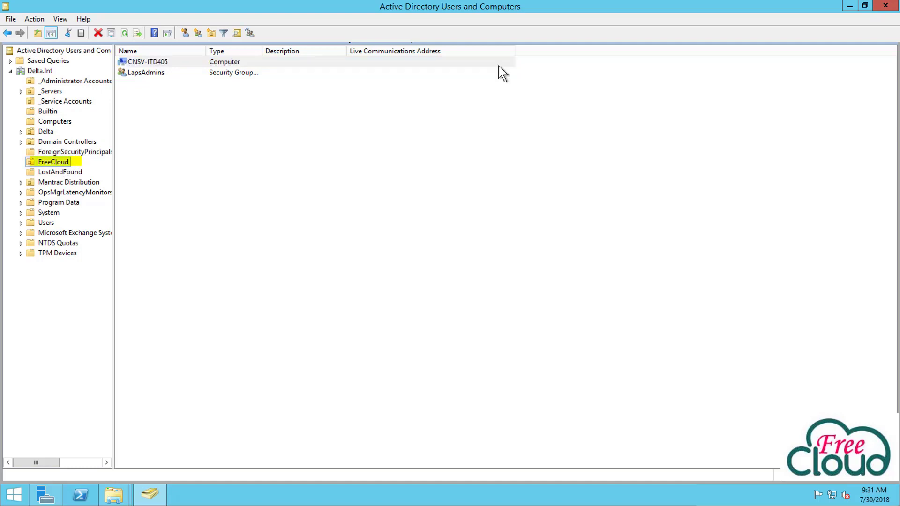
left_click(585, 13)
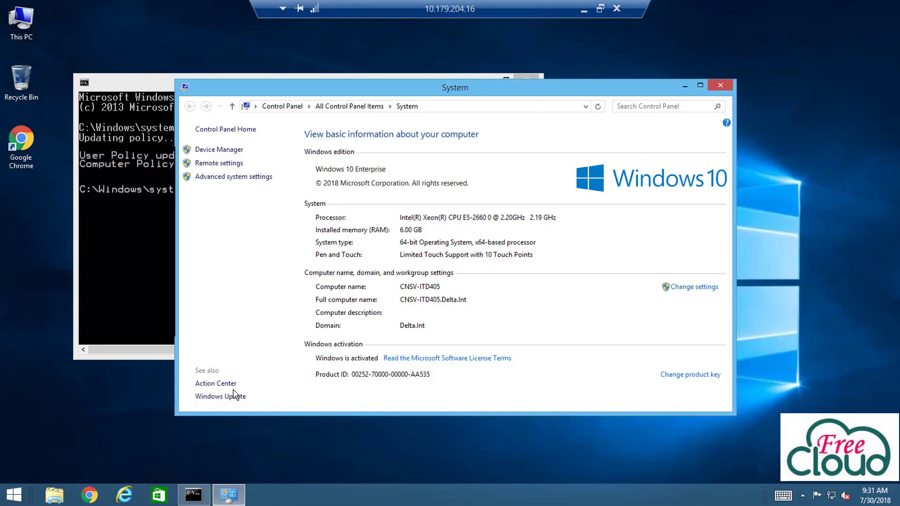
Run gpresult /r in a new administrator Command Prompt and highlight Laps among the computer's applied Group Policy Objects
left_click(720, 86)
left_click(527, 81)
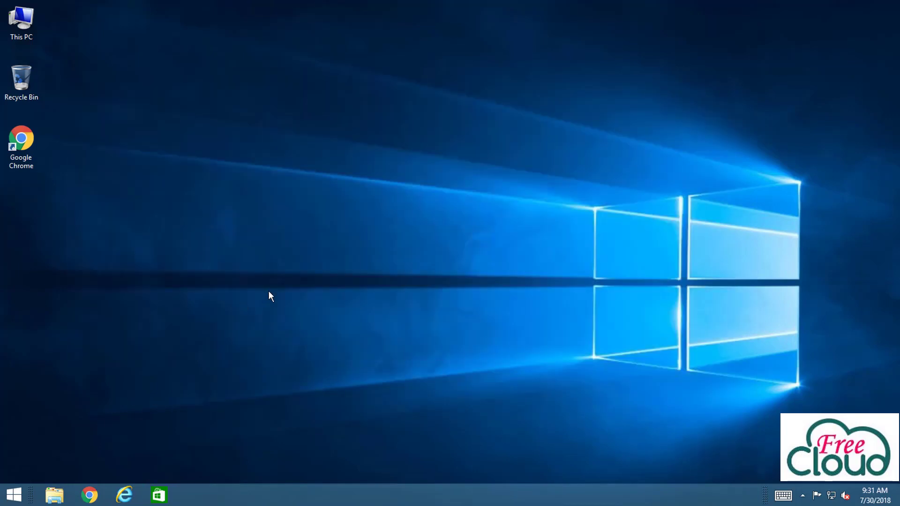
right_click(19, 493)
left_click(95, 391)
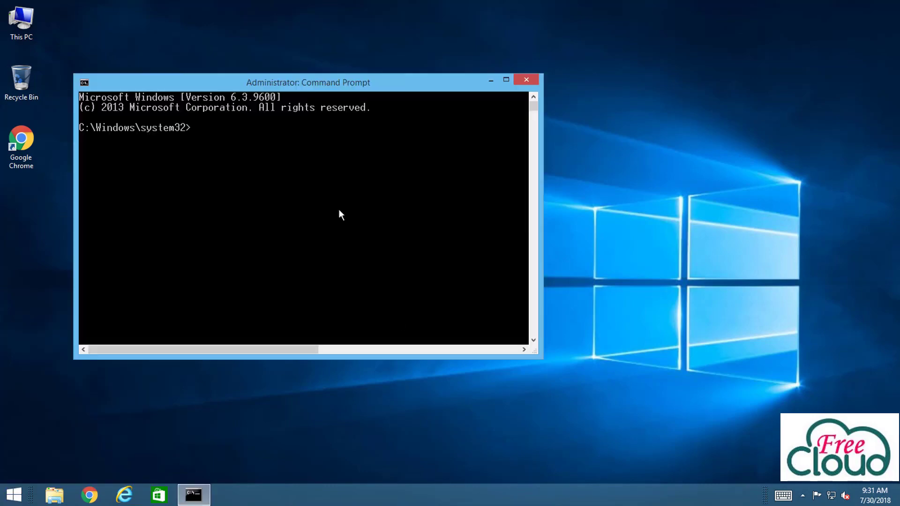
type("gpresult /r")
key("Return")
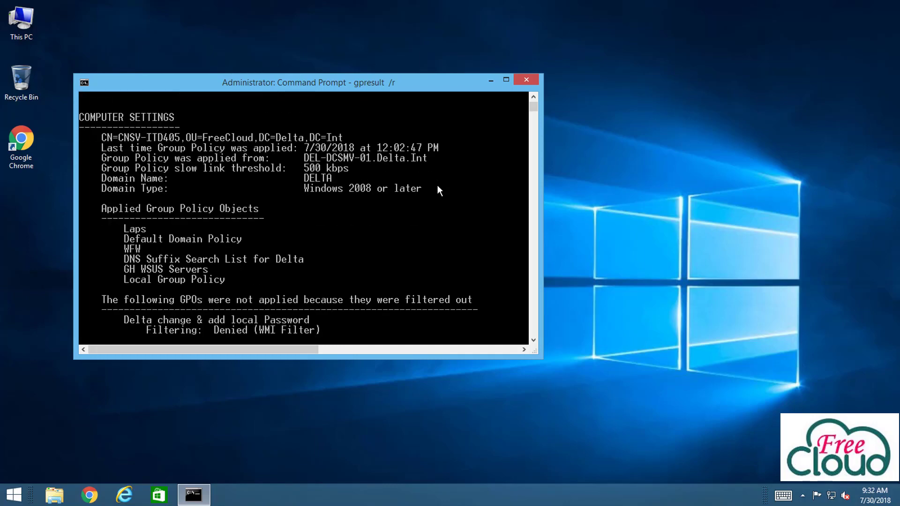
scroll(193, 224, "up", 3)
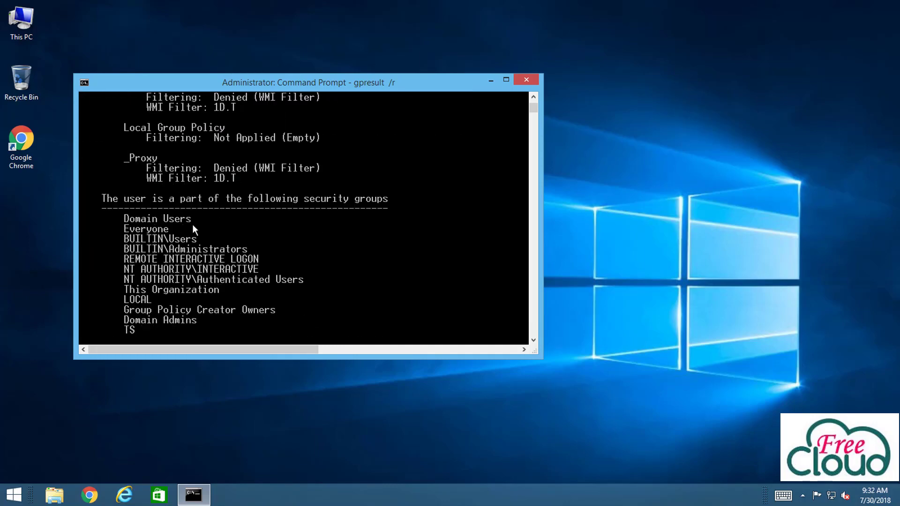
scroll(192, 224, "up", 10)
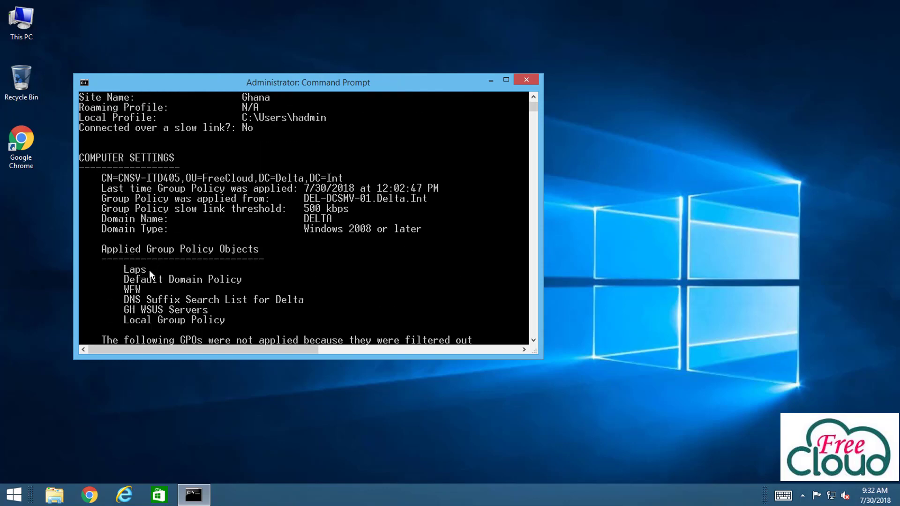
left_click_drag(151, 271, 119, 272)
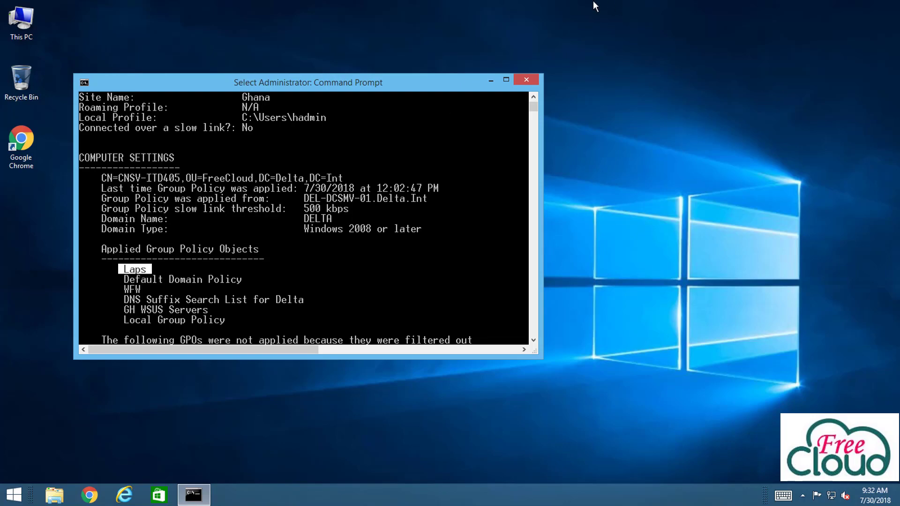
Switch to the server session and check the Laps GPO linked to FreeCloud in Group Policy Management, then close the console
left_click(584, 10)
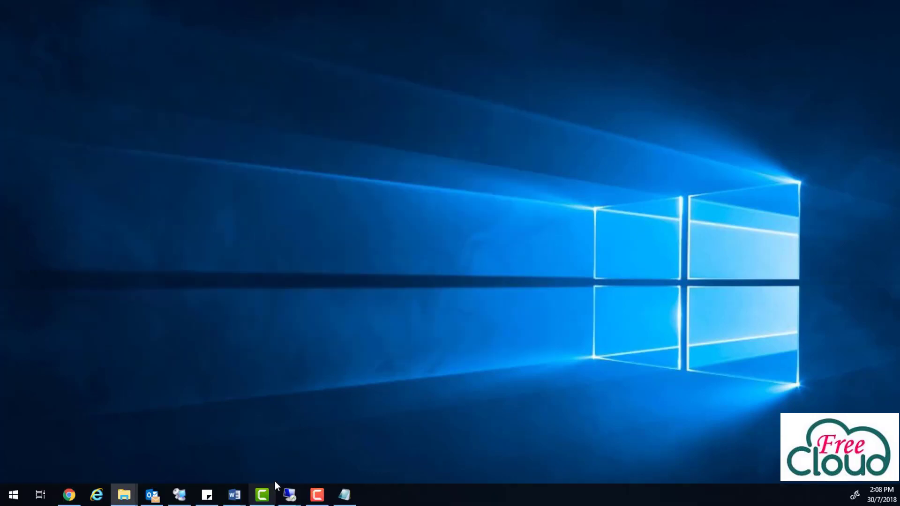
mouse_move(290, 494)
left_click(225, 450)
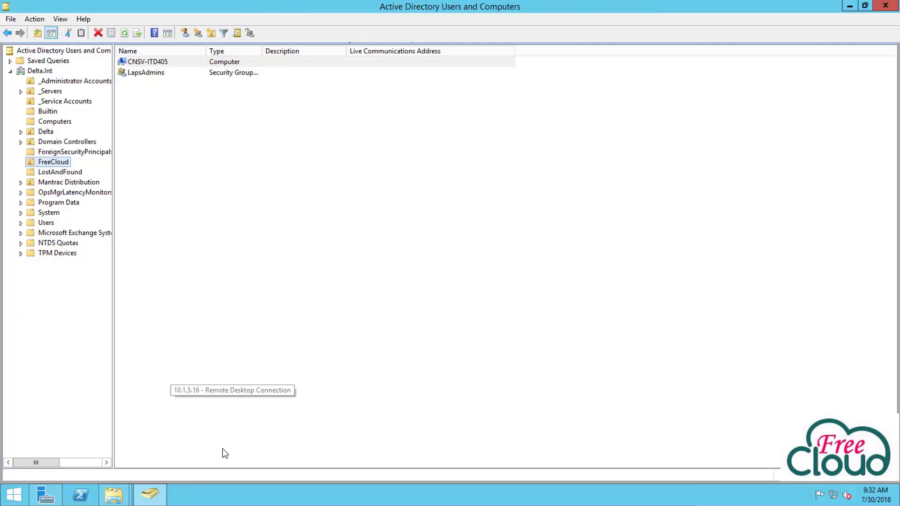
left_click(6, 495)
left_click(269, 278)
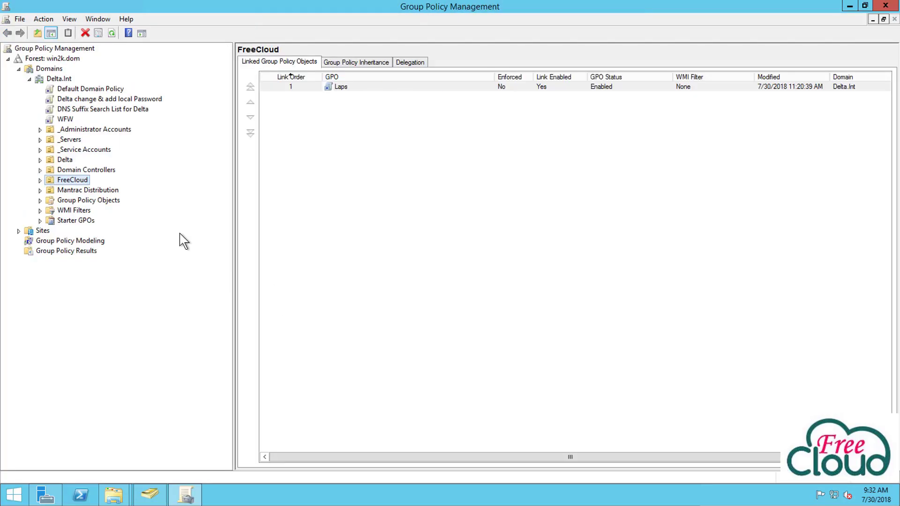
left_click(339, 89)
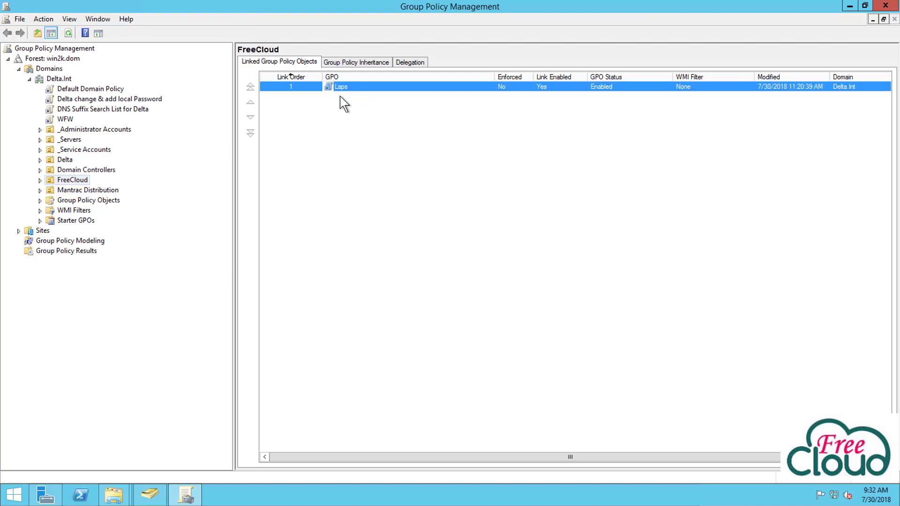
left_click(343, 97)
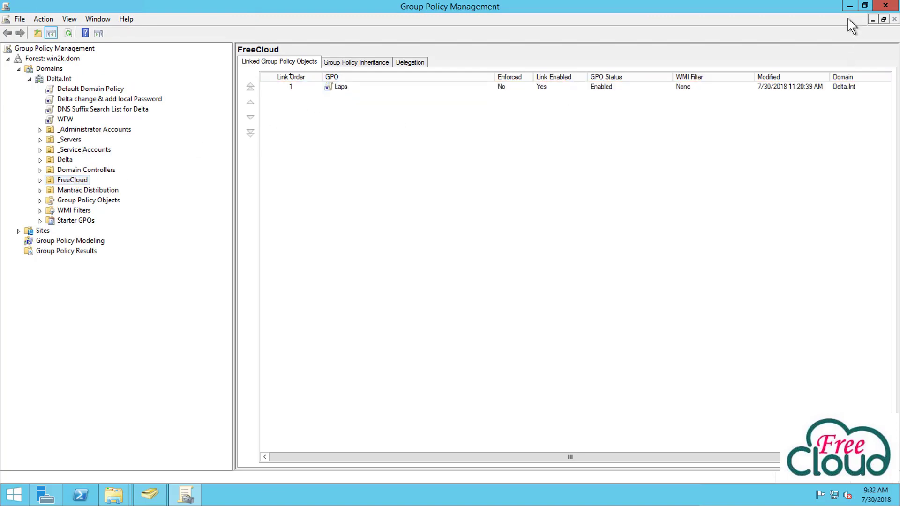
left_click(885, 6)
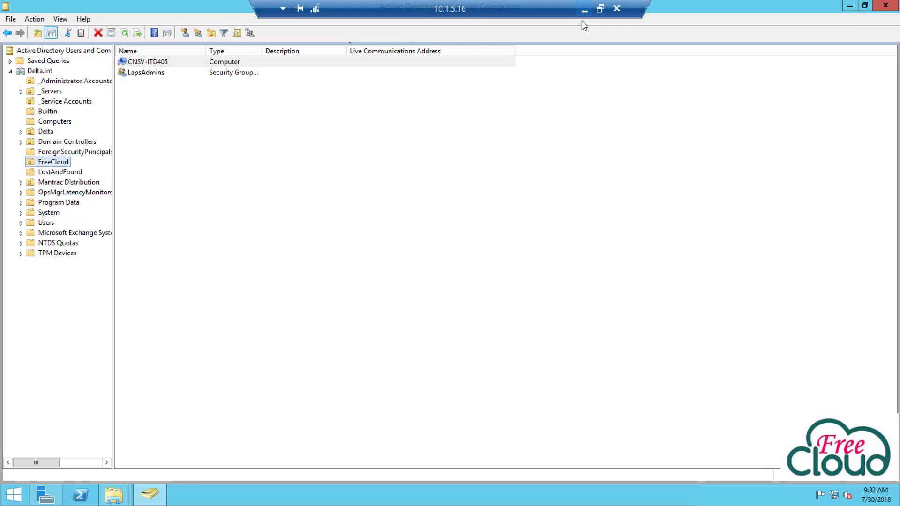
Switch to the client, check Local Administrator Password Solution among the installed programs in Programs and Features, and close the window
left_click(585, 11)
left_click(11, 496)
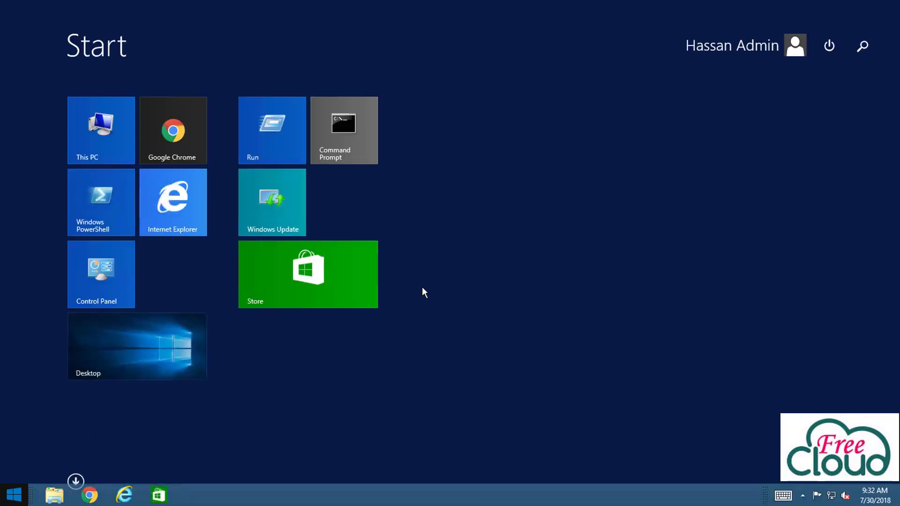
left_click(96, 272)
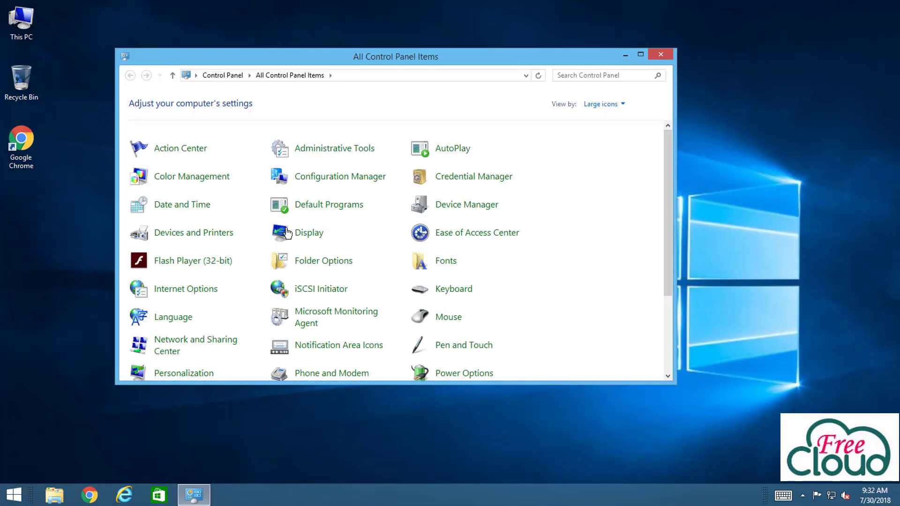
scroll(229, 375, "down", 3)
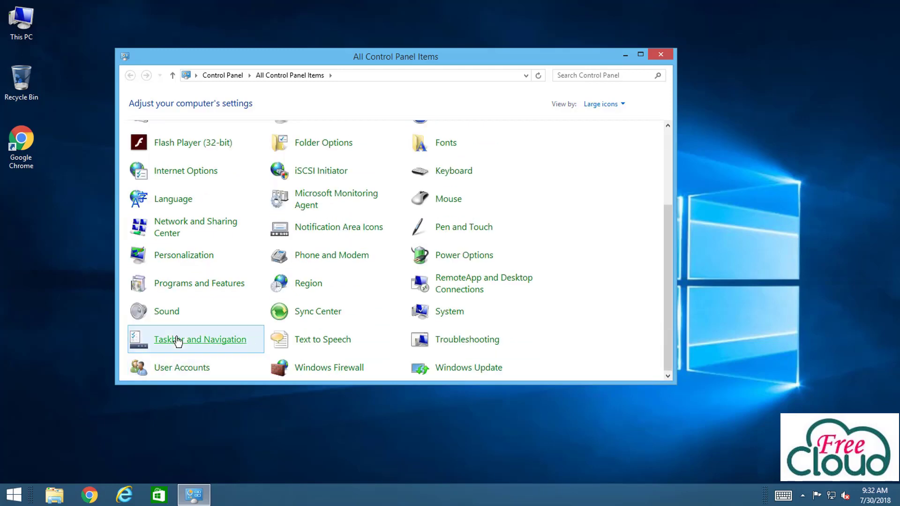
left_click(180, 288)
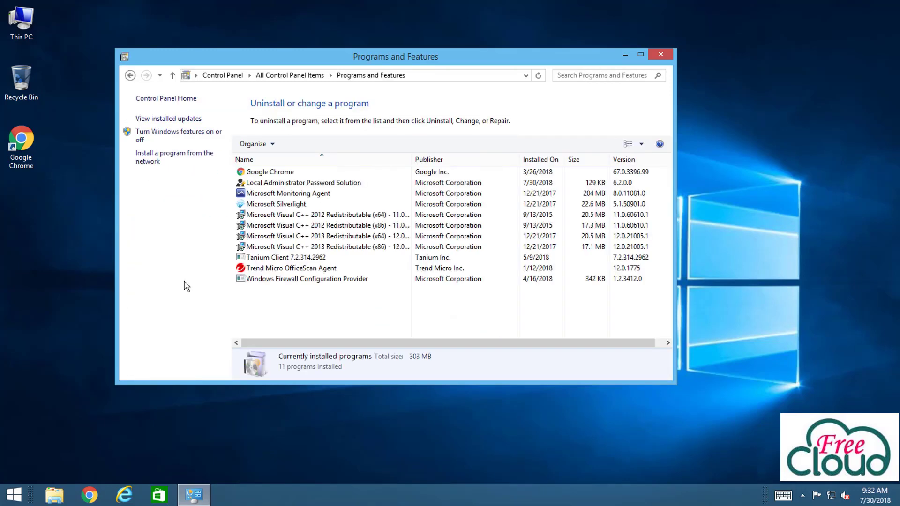
left_click(567, 184)
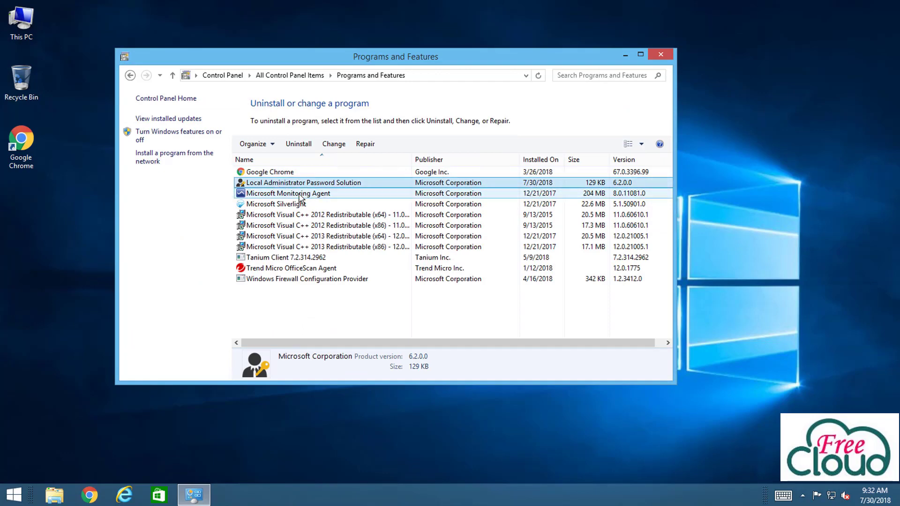
left_click(667, 59)
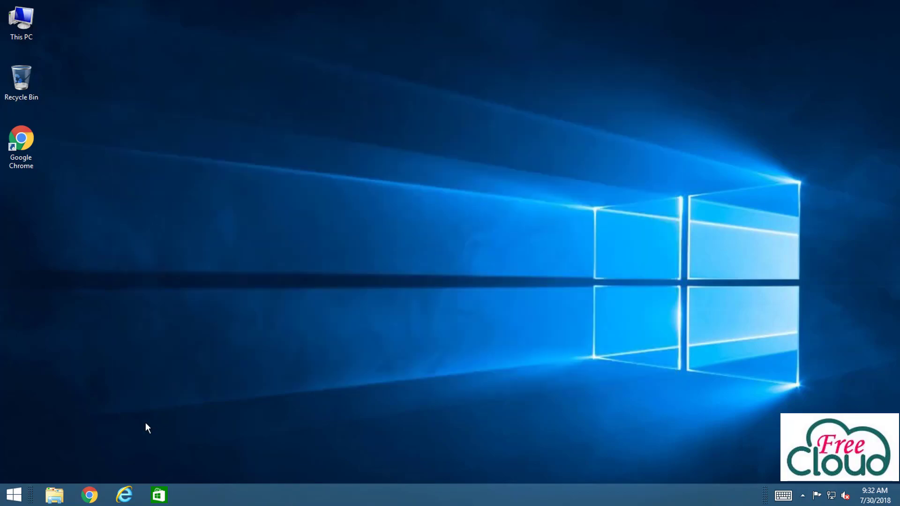
Check for AdmPwd.dll in C:\Program Files\LAPS\CSE on the client, and close the folder window
left_click(13, 495)
left_click(102, 128)
left_click(479, 238)
double_click(478, 238)
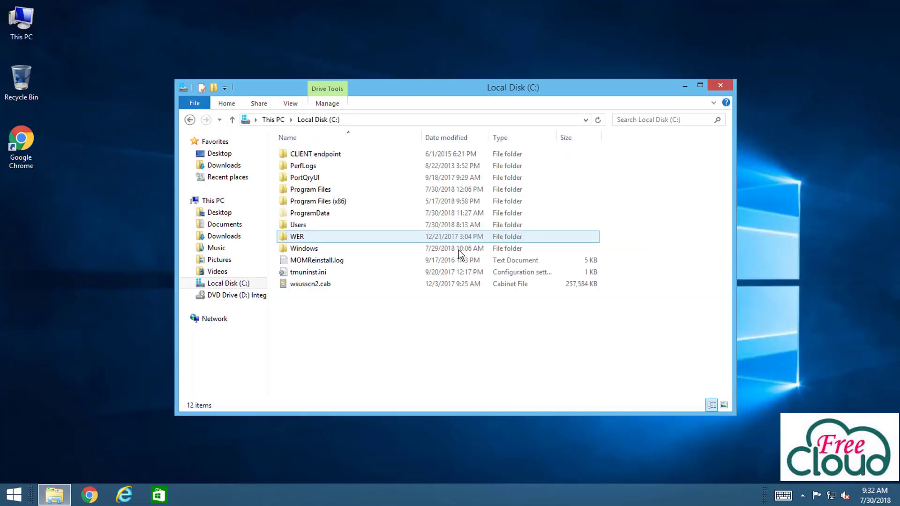
left_click(312, 190)
double_click(312, 190)
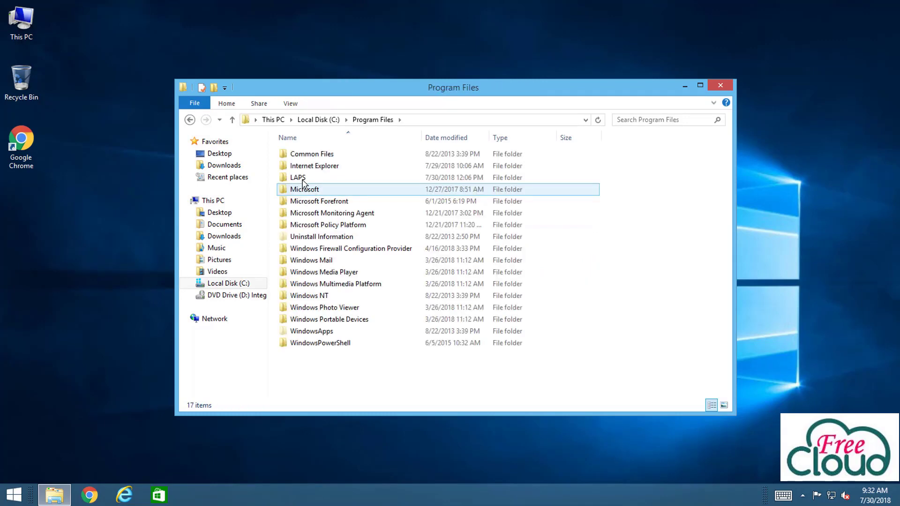
double_click(304, 178)
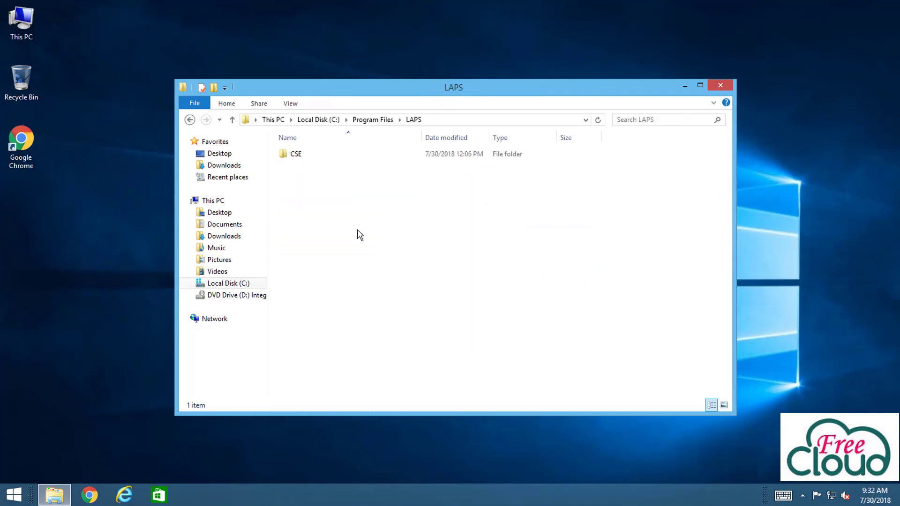
double_click(297, 157)
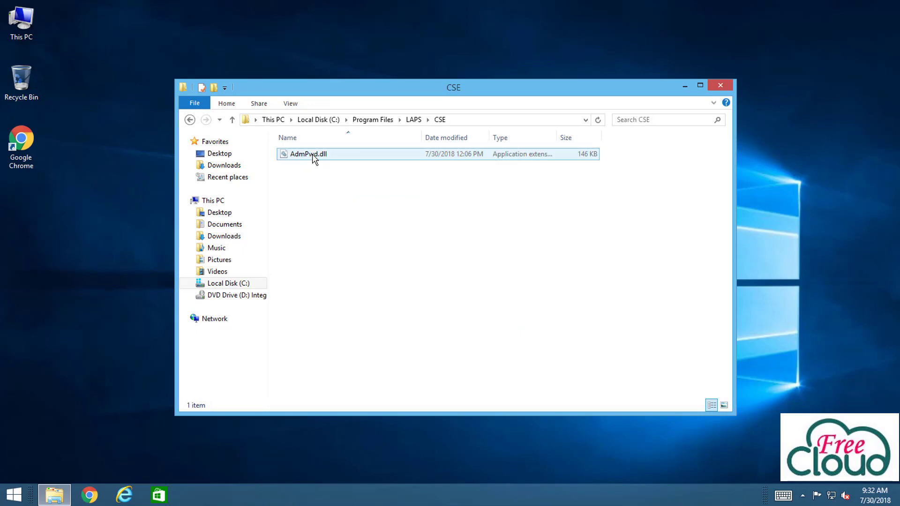
left_click(326, 158)
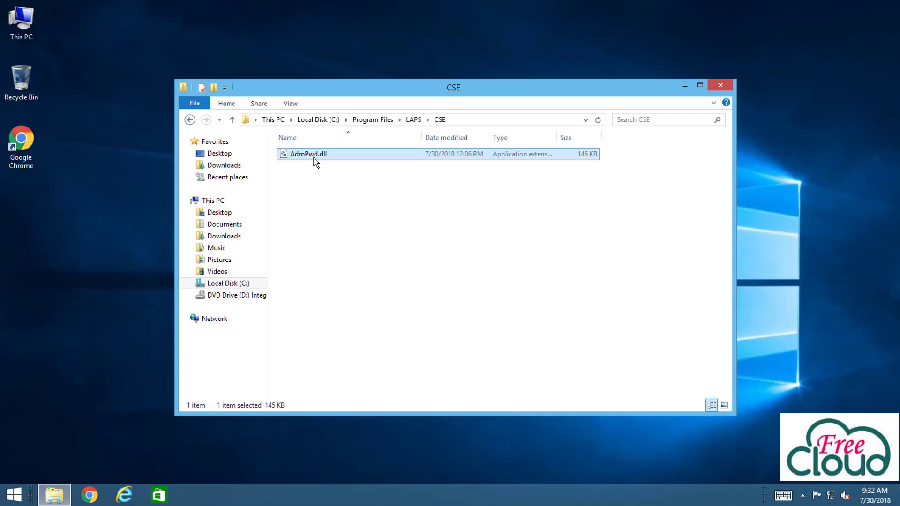
left_click(720, 86)
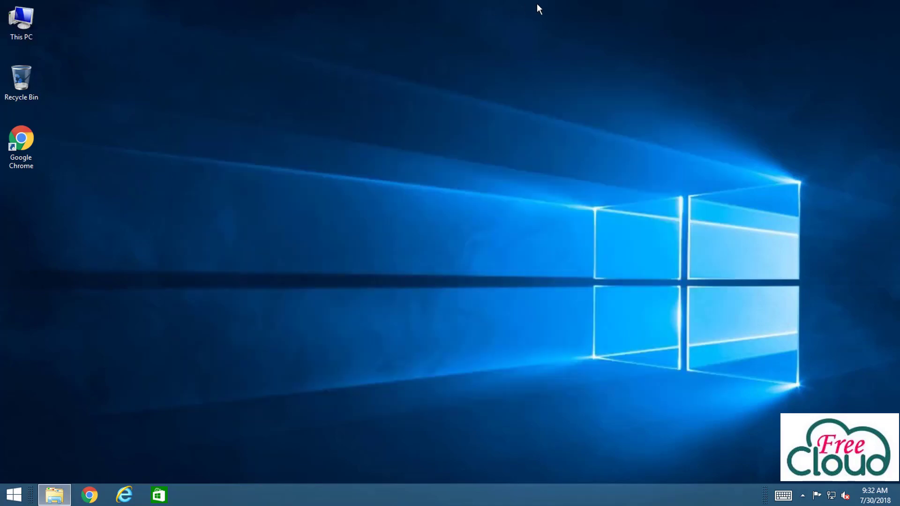
Switch to the server, run Get-AdmPwdPassword -computername CNSV-ITD405 in an administrator Windows PowerShell session, and close it
left_click(583, 9)
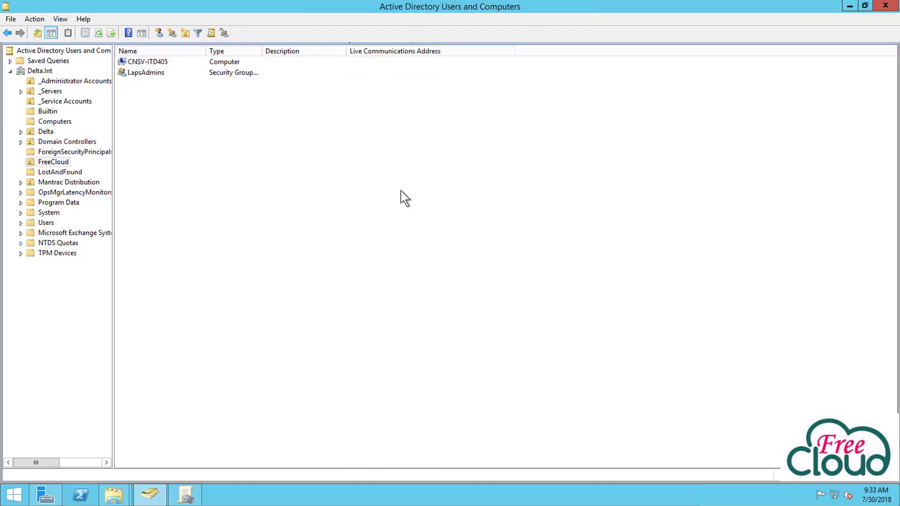
right_click(84, 499)
left_click(80, 401)
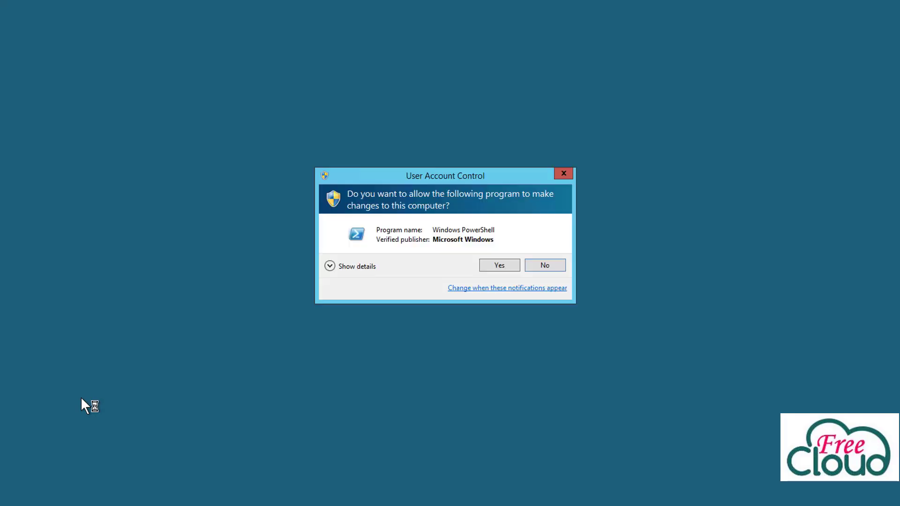
left_click(510, 266)
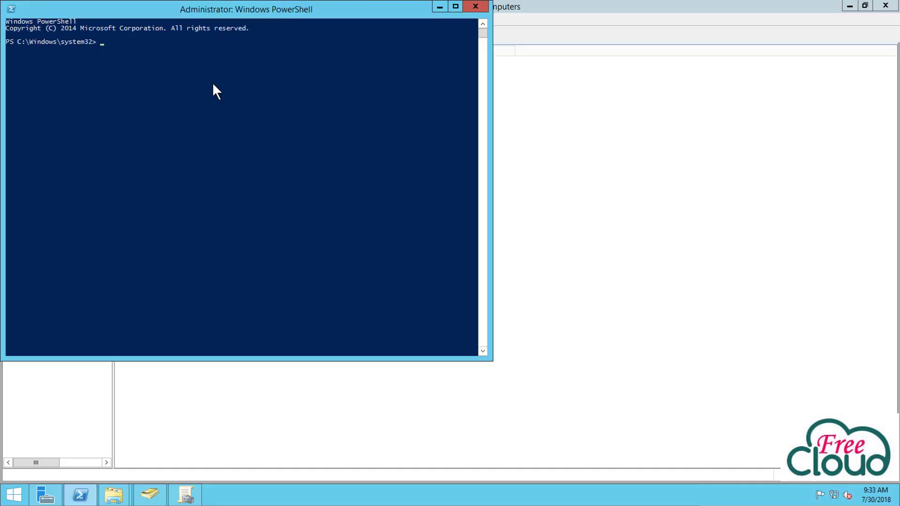
type("Get-AdmPwd")
key("Tab")
type("-computername")
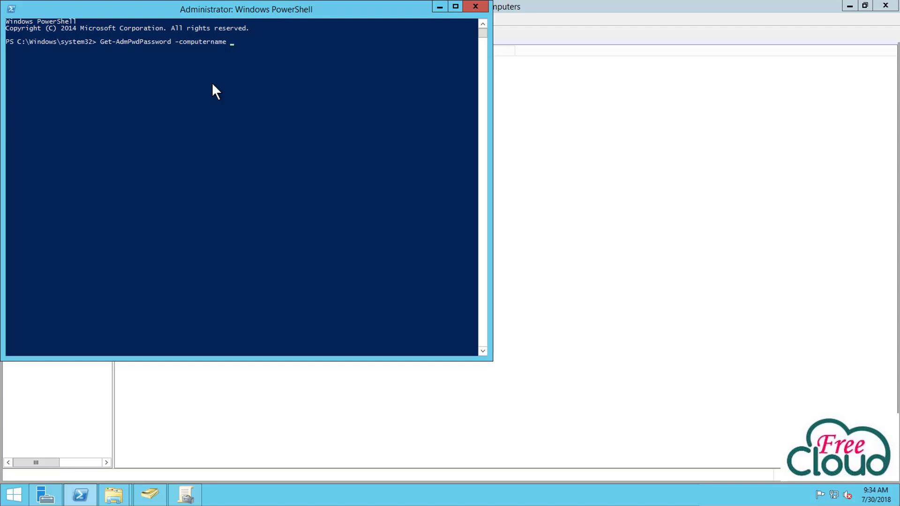
type(" CNSV-ITD405")
key("Return")
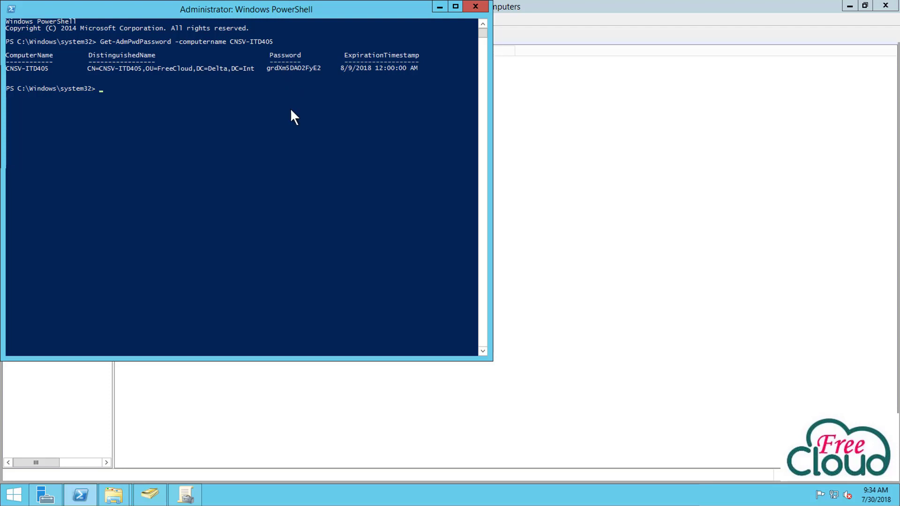
left_click(476, 6)
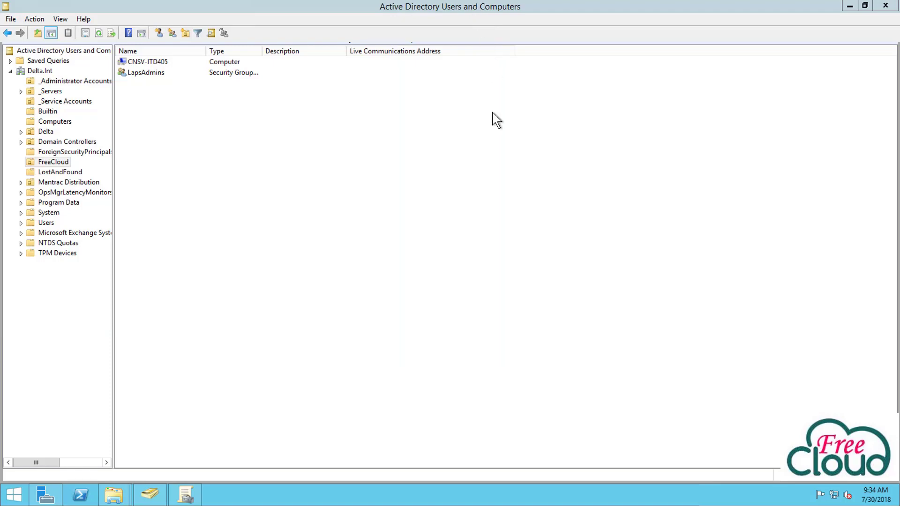
Inspect the ms-Mcs-AdmPwd attribute of computer CNSV-ITD405 in its properties' Attribute Editor, and close the properties
left_click(162, 61)
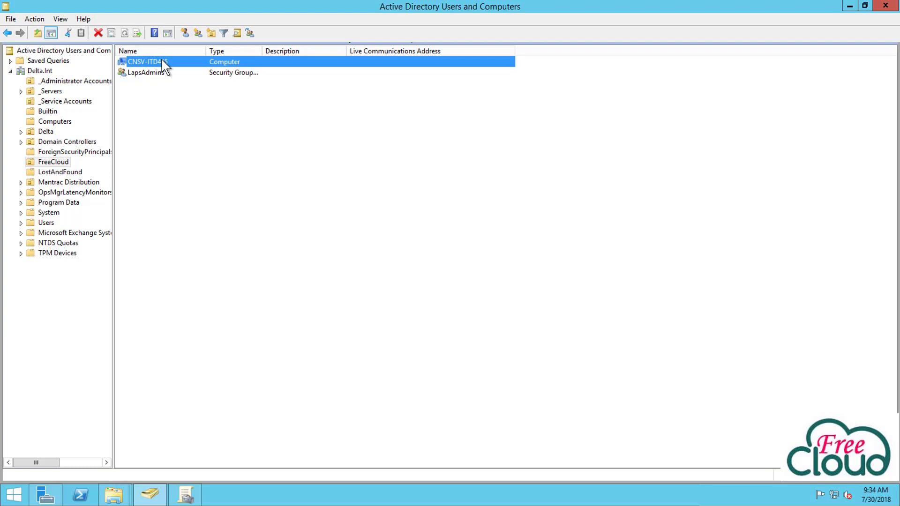
double_click(162, 62)
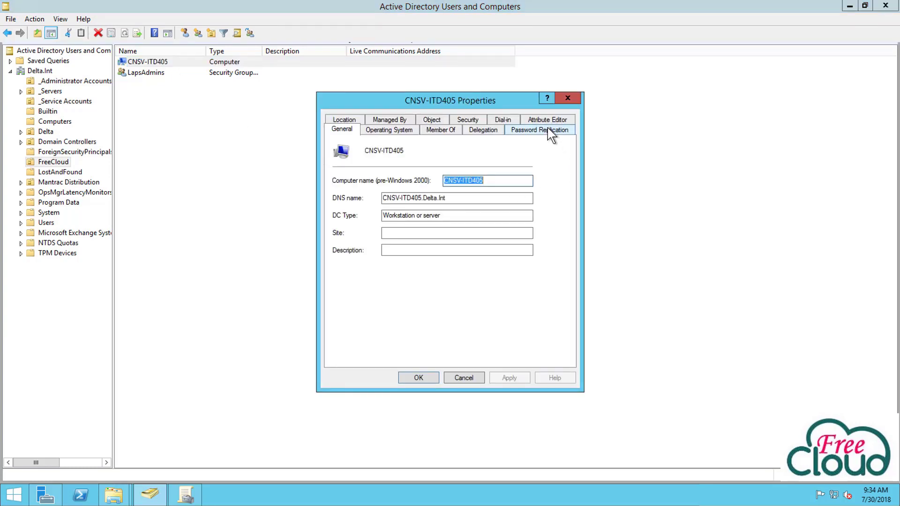
left_click(551, 120)
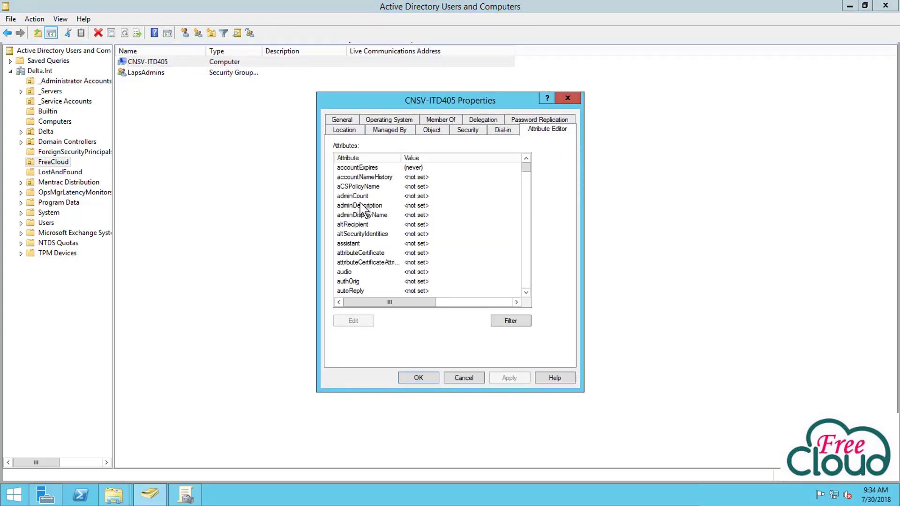
left_click(525, 198)
key("h")
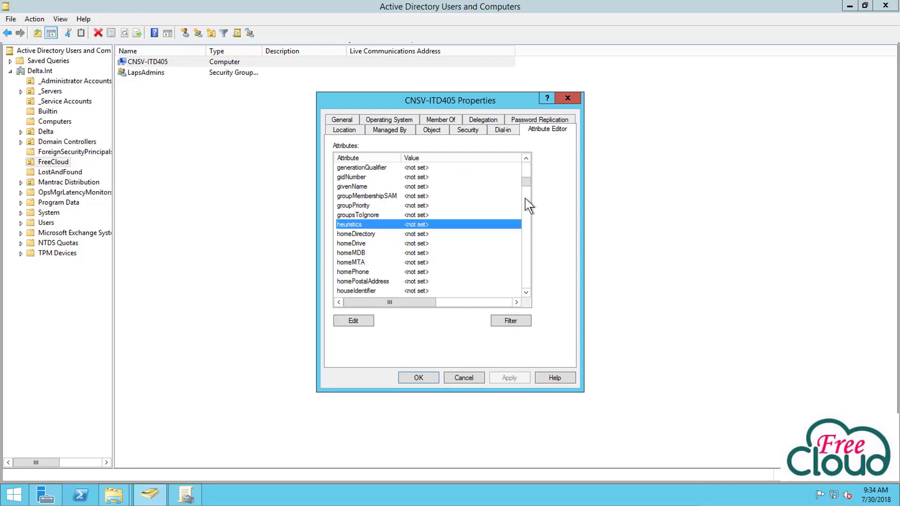
left_click_drag(526, 183, 528, 253)
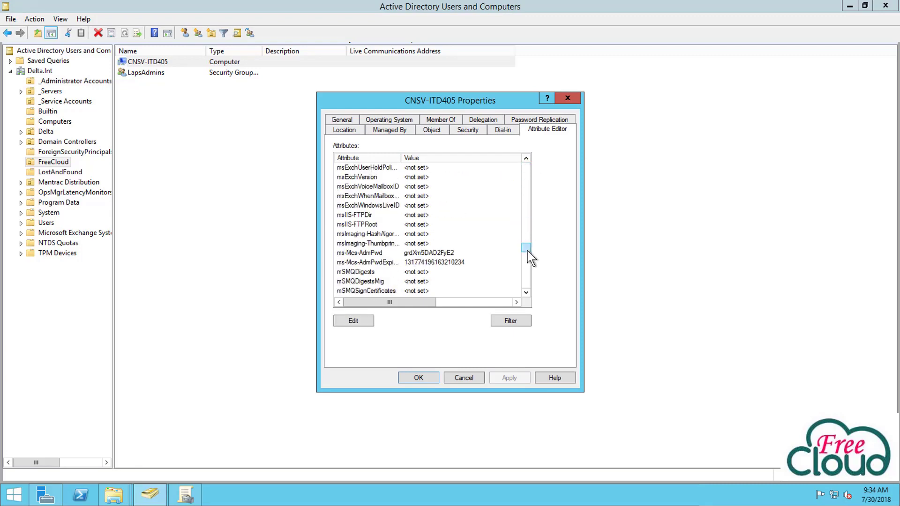
left_click(365, 253)
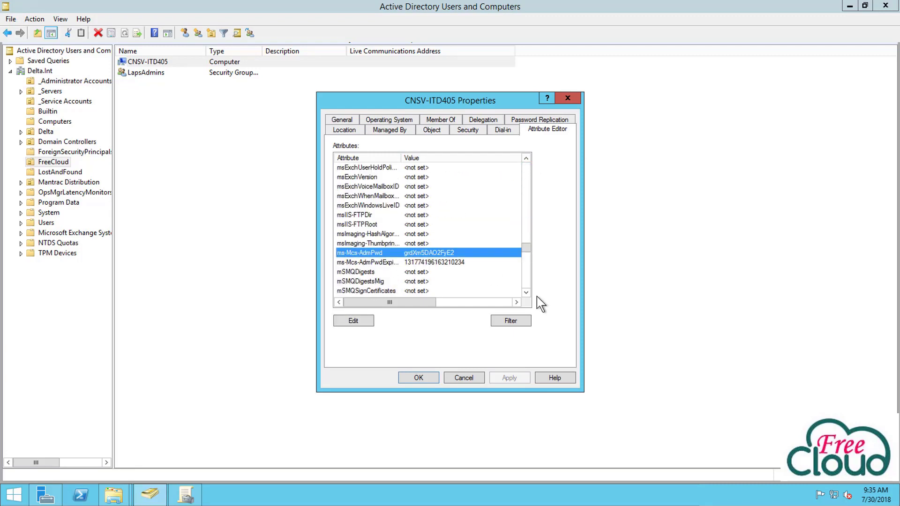
scroll(526, 291, "down", 1)
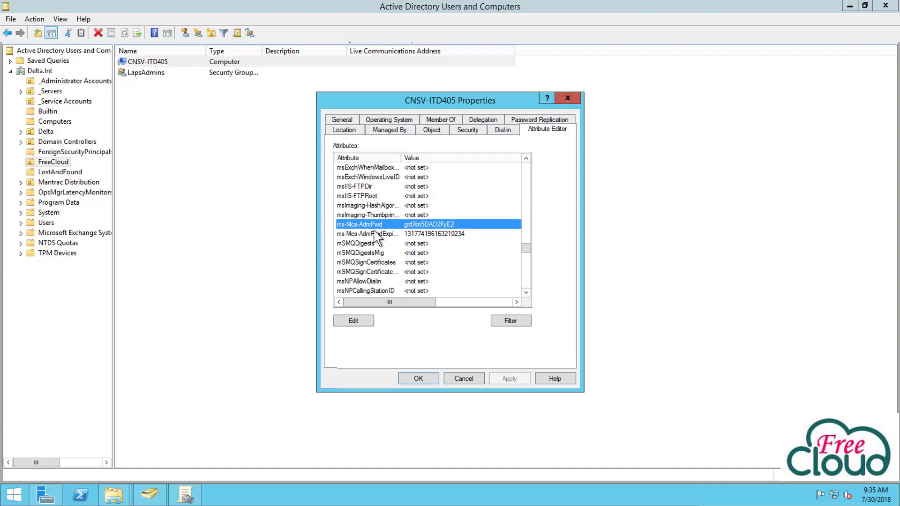
double_click(440, 226)
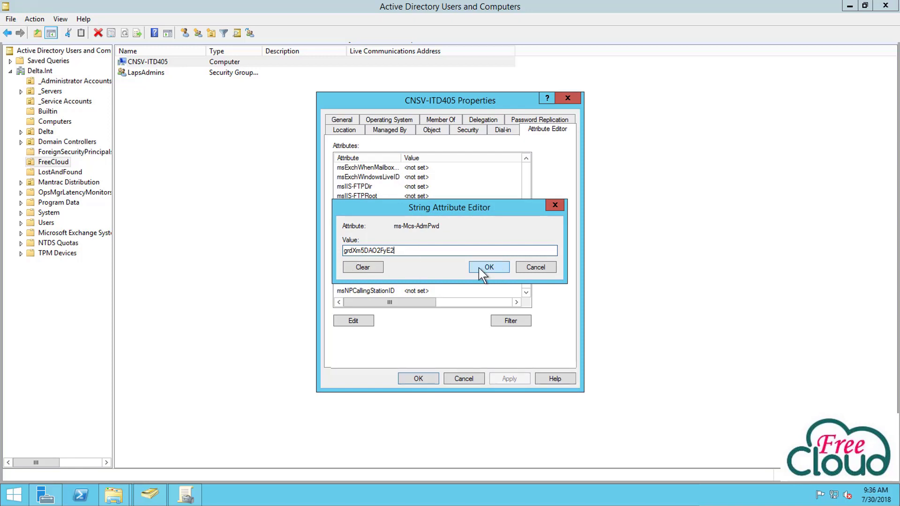
left_click(480, 268)
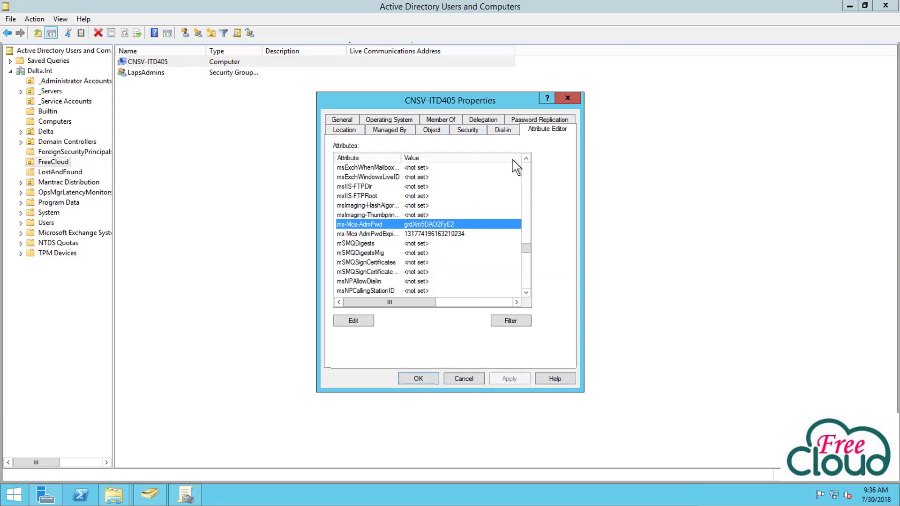
left_click(573, 100)
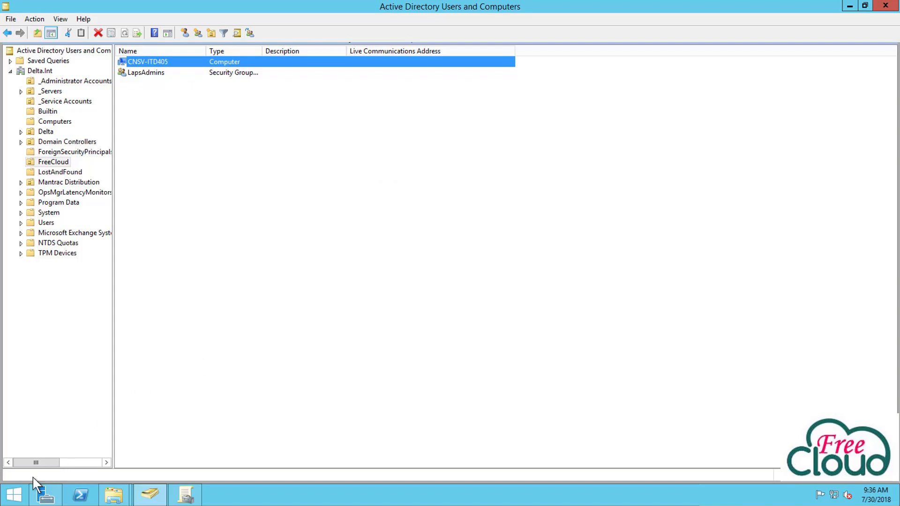
Create a desktop shortcut to AdmPwd.UI from C:\Program Files\LAPS on the server, and bring the desktop into view
left_click(14, 495)
left_click(100, 206)
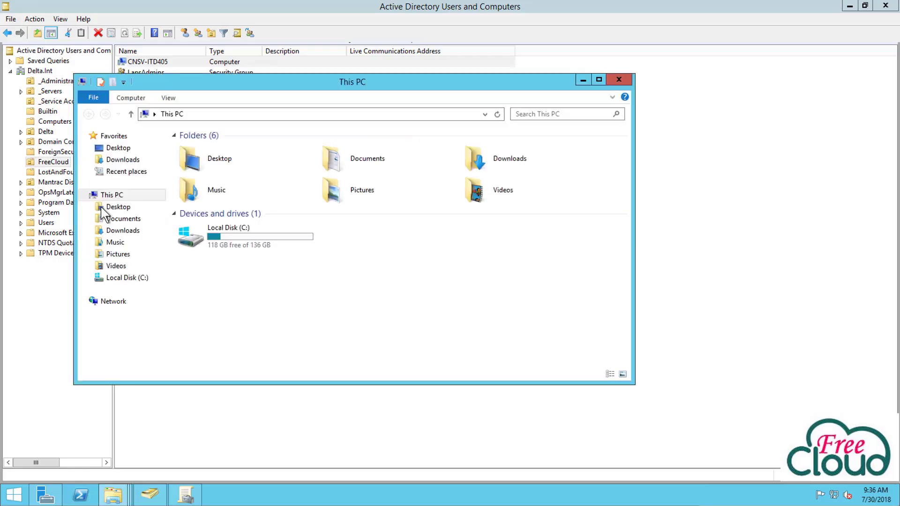
double_click(239, 237)
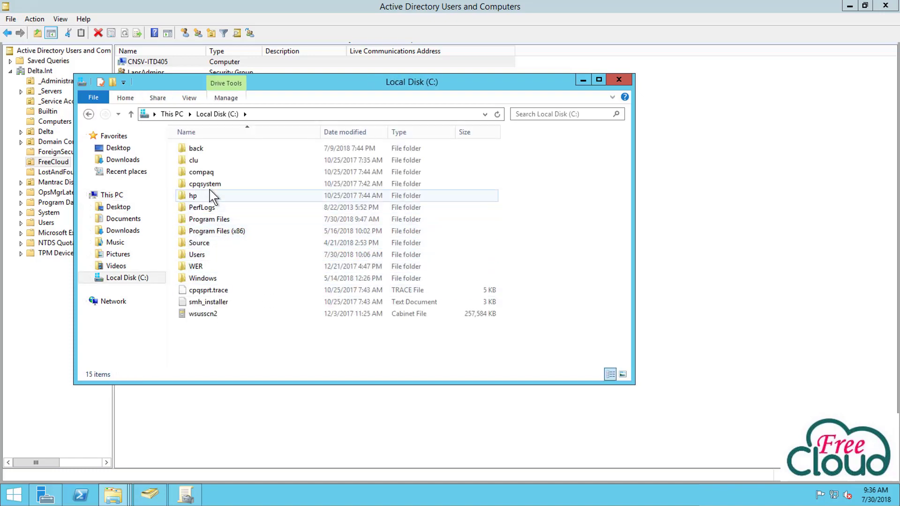
double_click(210, 219)
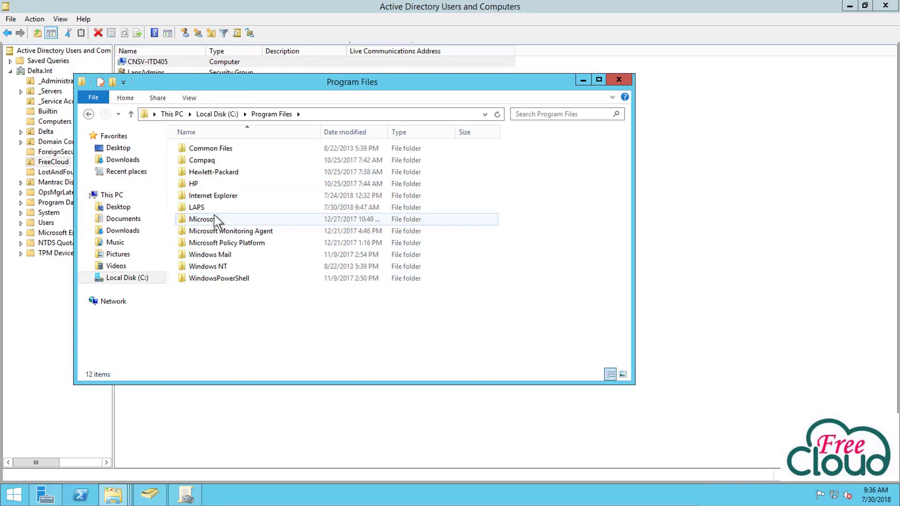
double_click(219, 207)
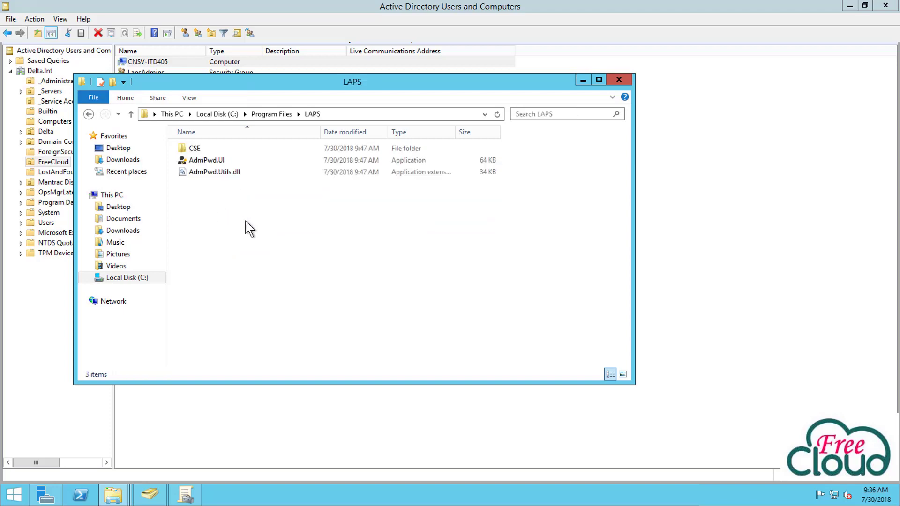
right_click(208, 160)
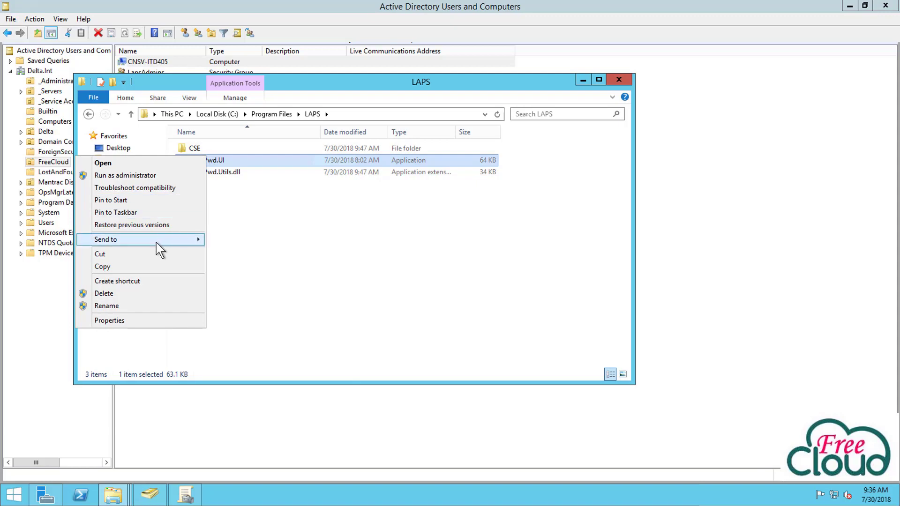
mouse_move(158, 241)
left_click(249, 252)
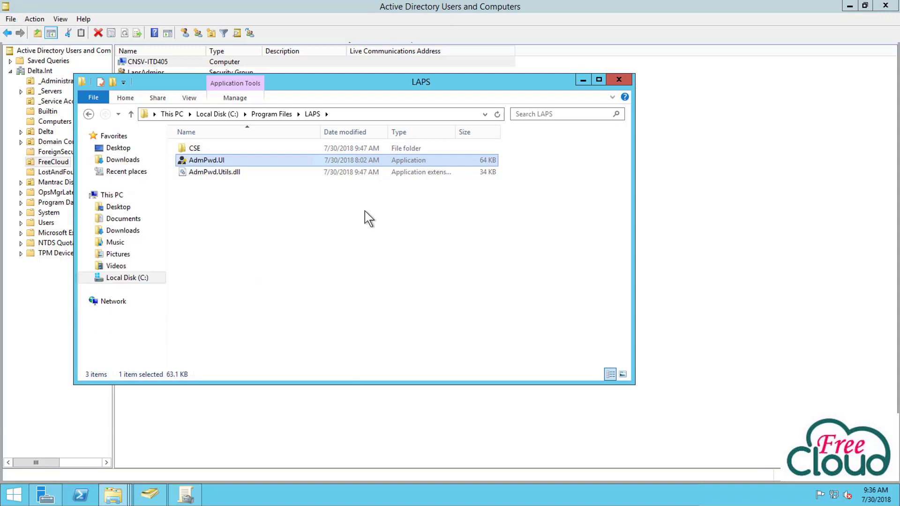
left_click(619, 80)
left_click(851, 6)
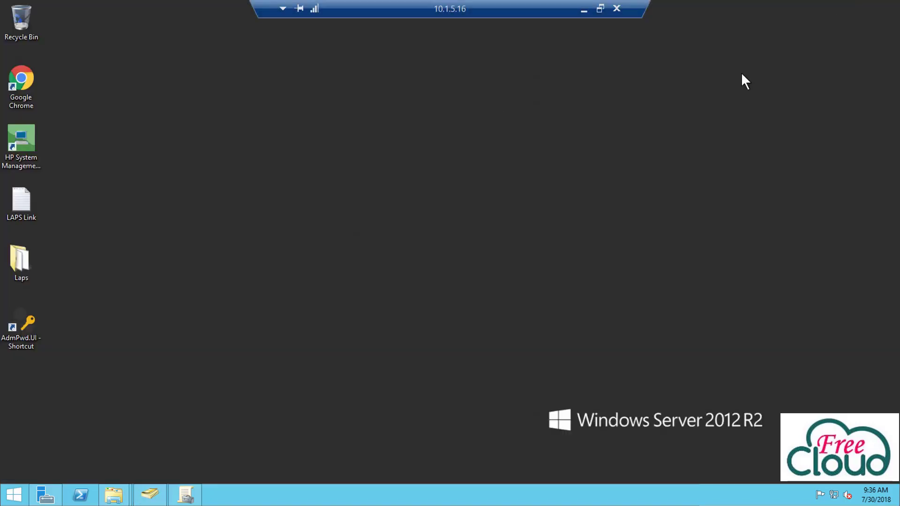
Run AdmPwd.UI from its desktop shortcut as administrator, look up the managed password for computer CNSV-ITD405, and close LAPS UI
right_click(2, 337)
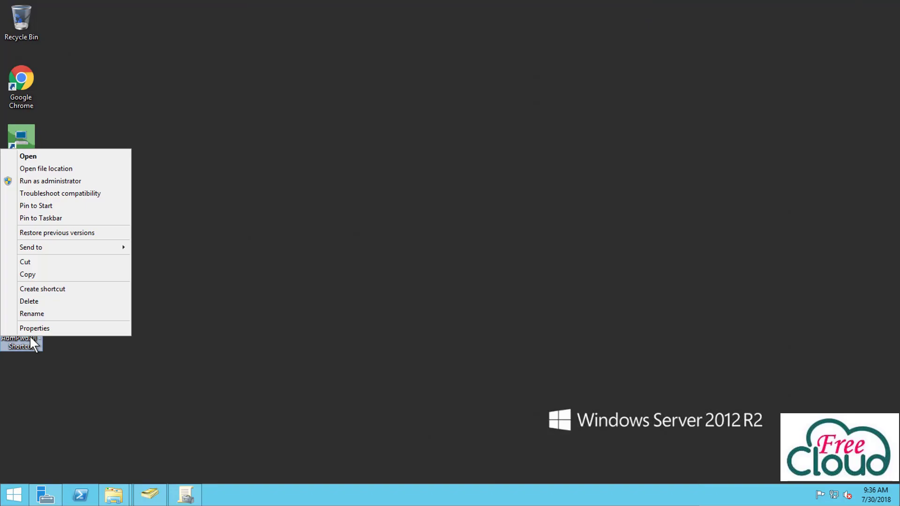
left_click(73, 181)
left_click(504, 266)
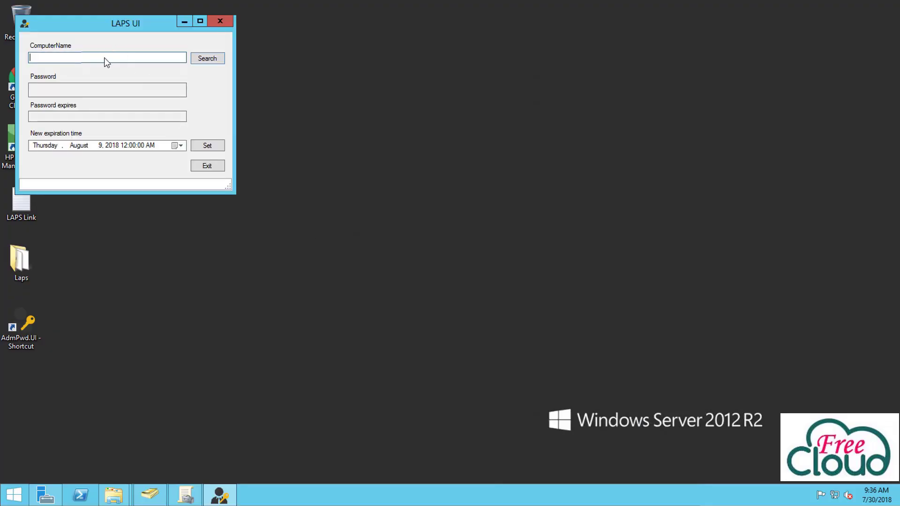
type("CNSV-ITD405")
left_click(210, 59)
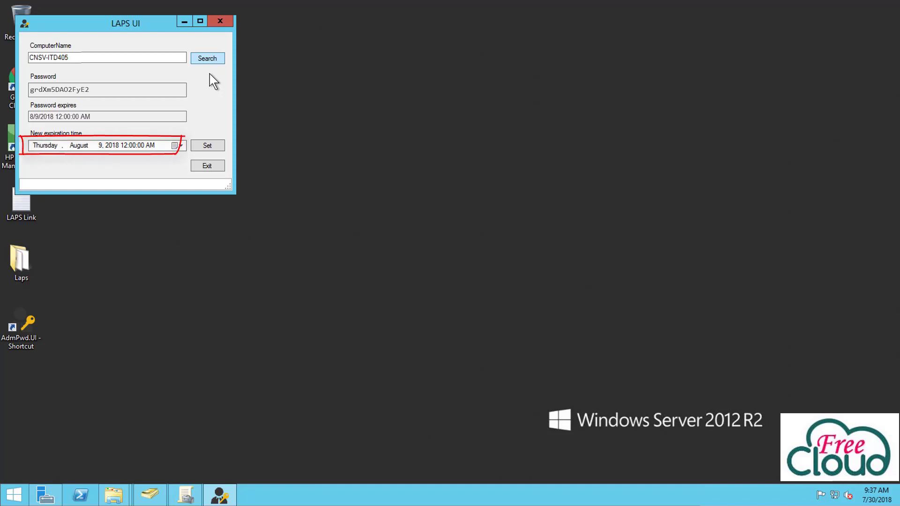
left_click(220, 21)
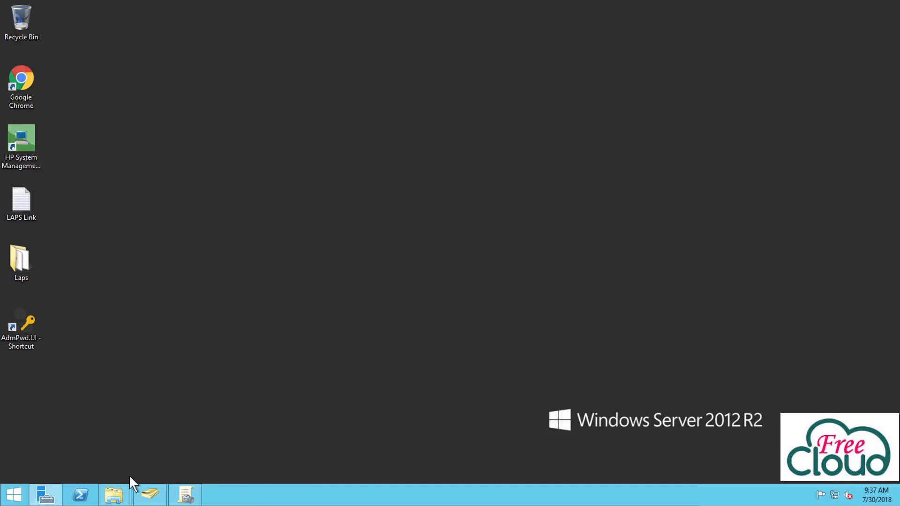
Launch Remote Desktop Connection with mstsc and start a connection to computer cnsv-itd405
right_click(25, 500)
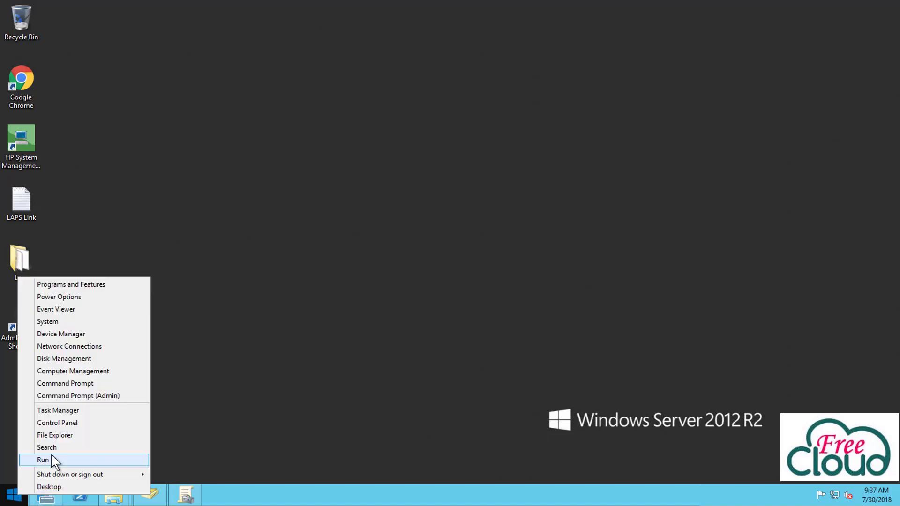
left_click(49, 459)
type("mstsc")
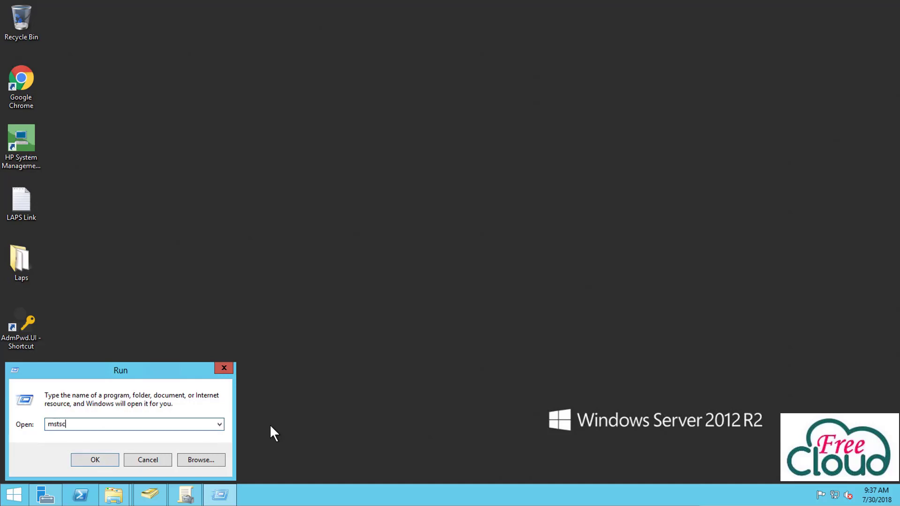
key("Return")
type("cnsv")
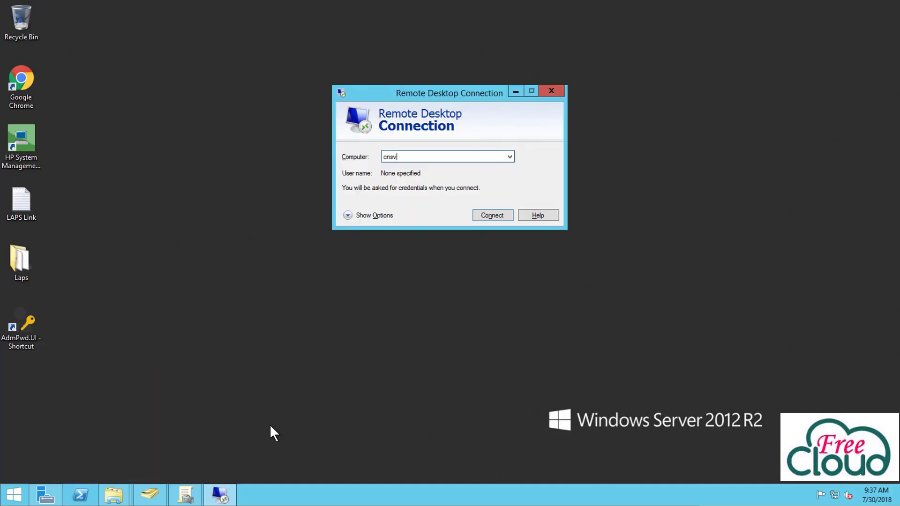
type("-itd405")
key("Return")
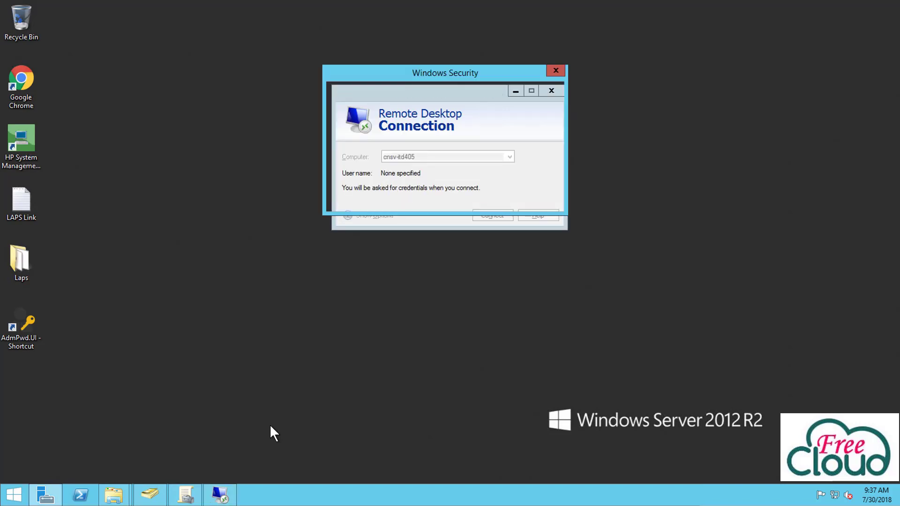
Sign in to the remote session as CNSV-ITD405\Administrator with the managed account password, and show the client's Start screen
left_click(406, 156)
type("CNSV-ITD")
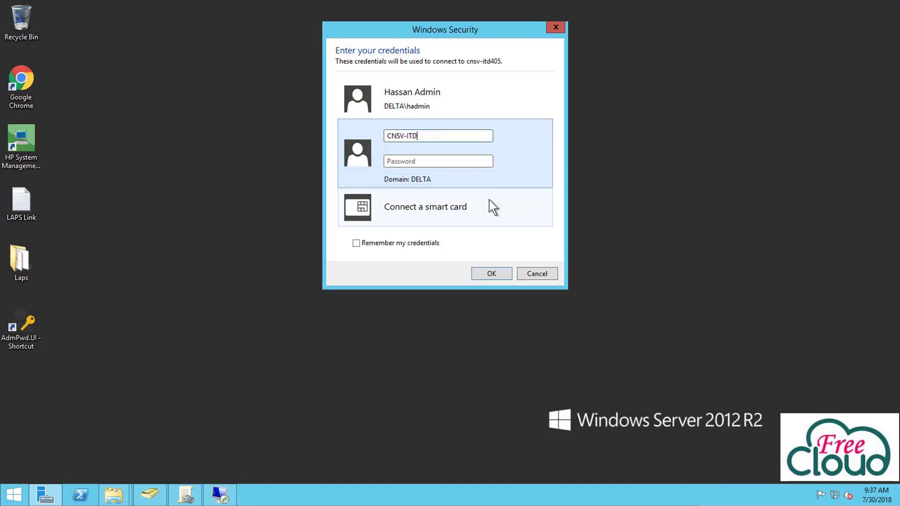
type("405\\")
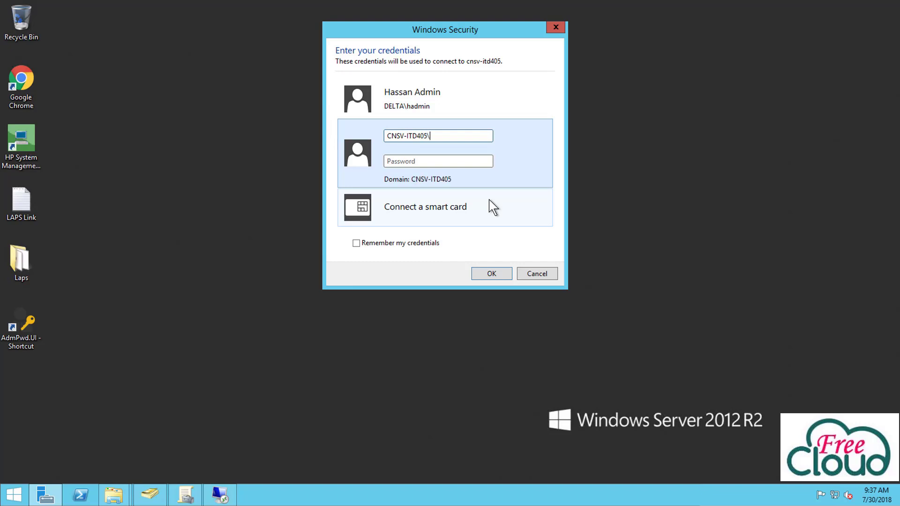
type("Administrator")
key("Tab")
type("***************")
left_click(491, 276)
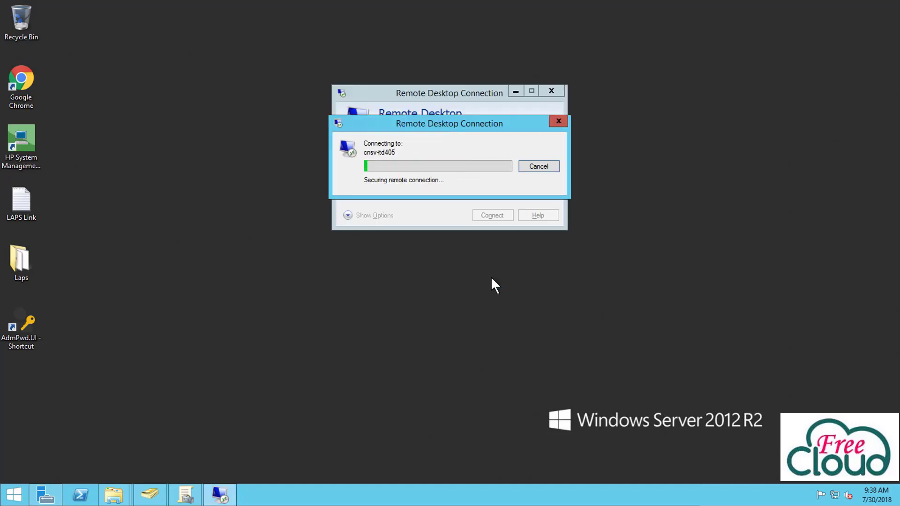
left_click(404, 233)
left_click(480, 254)
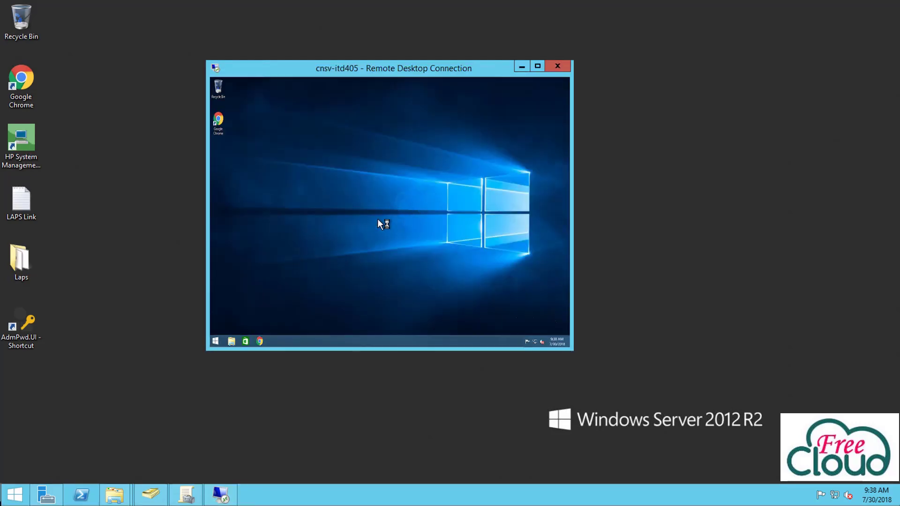
left_click(215, 341)
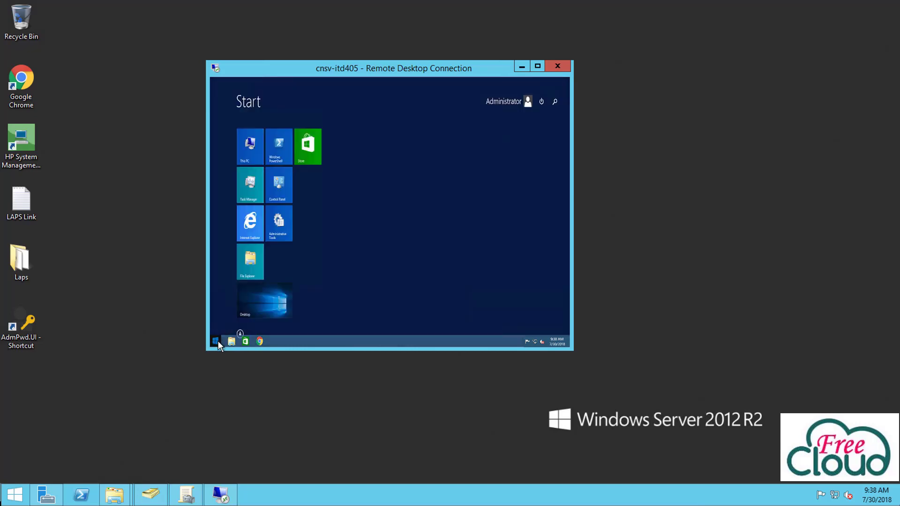